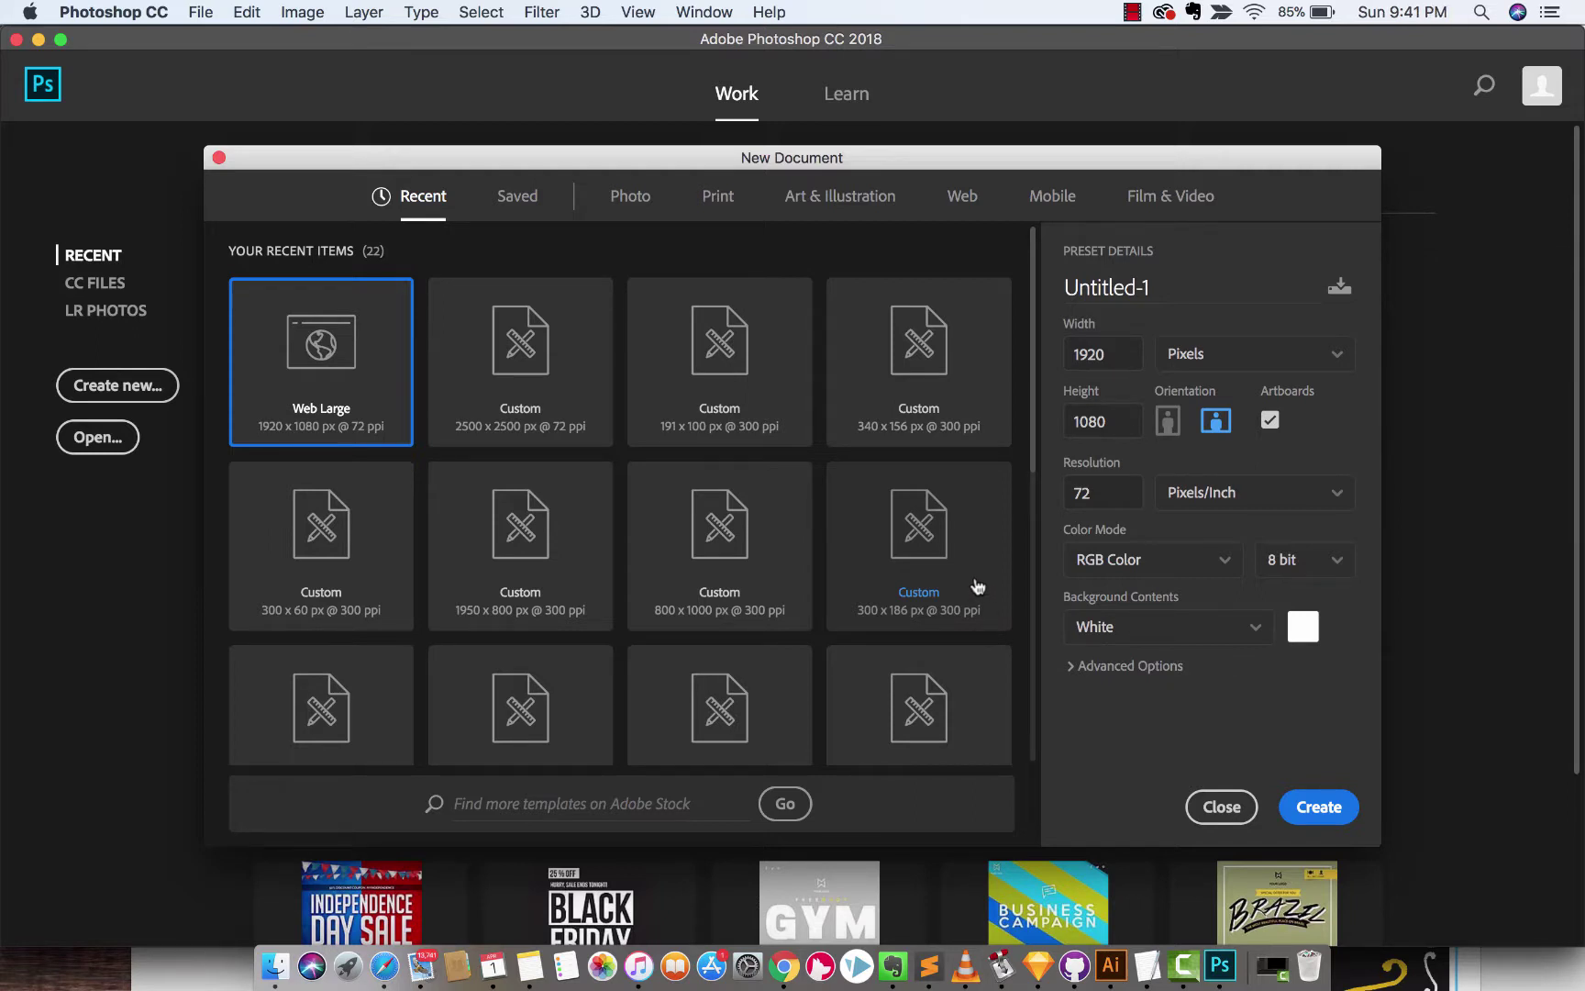
Step: Set up a new Web Large document: 1920×1080 px, 72 ppi, white artboard
left_click(200, 11)
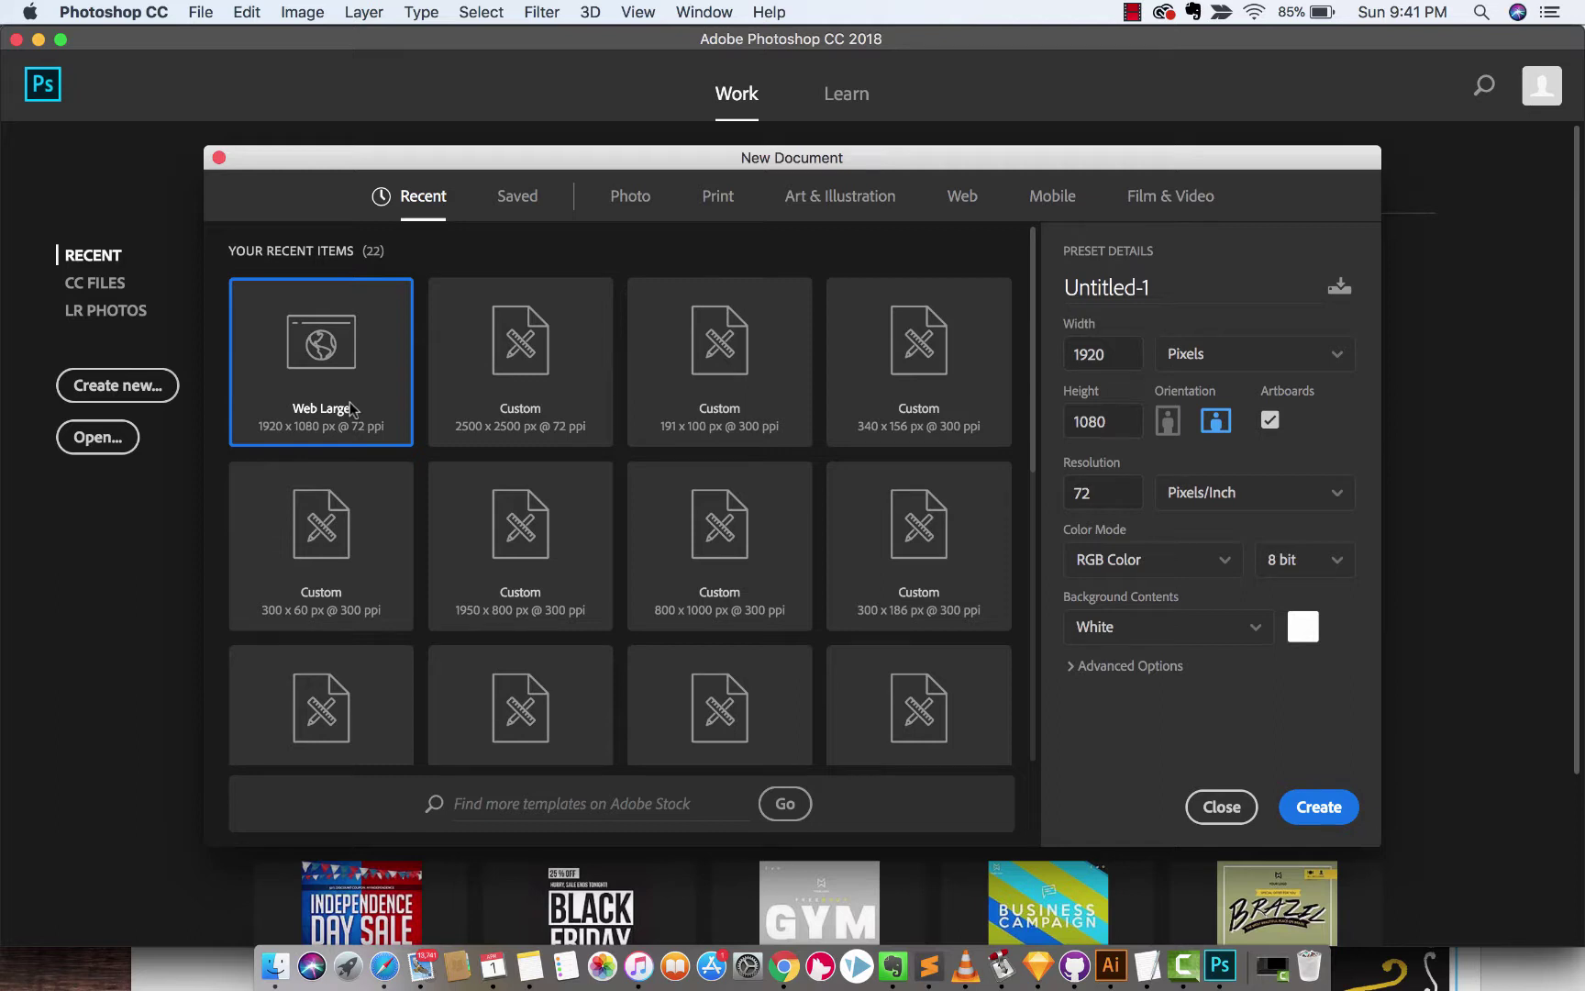
Step: Create the white 1920×1080 artboard and start a text line at its left edge
left_click(1319, 806)
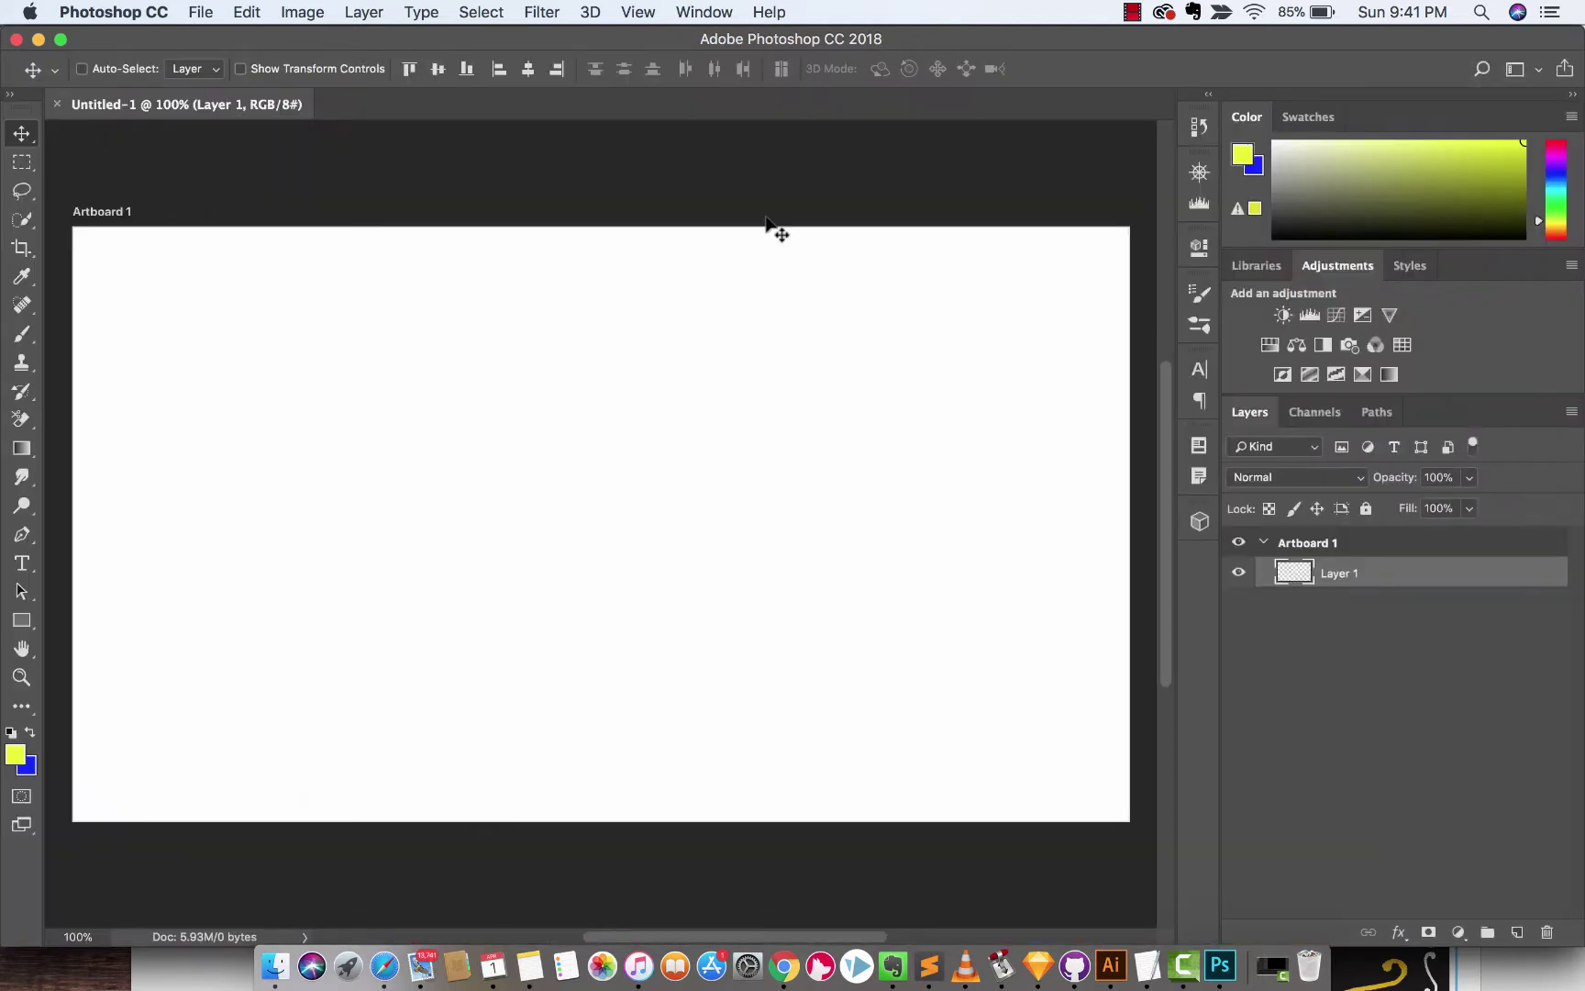
left_click(1348, 574)
left_click(1344, 620)
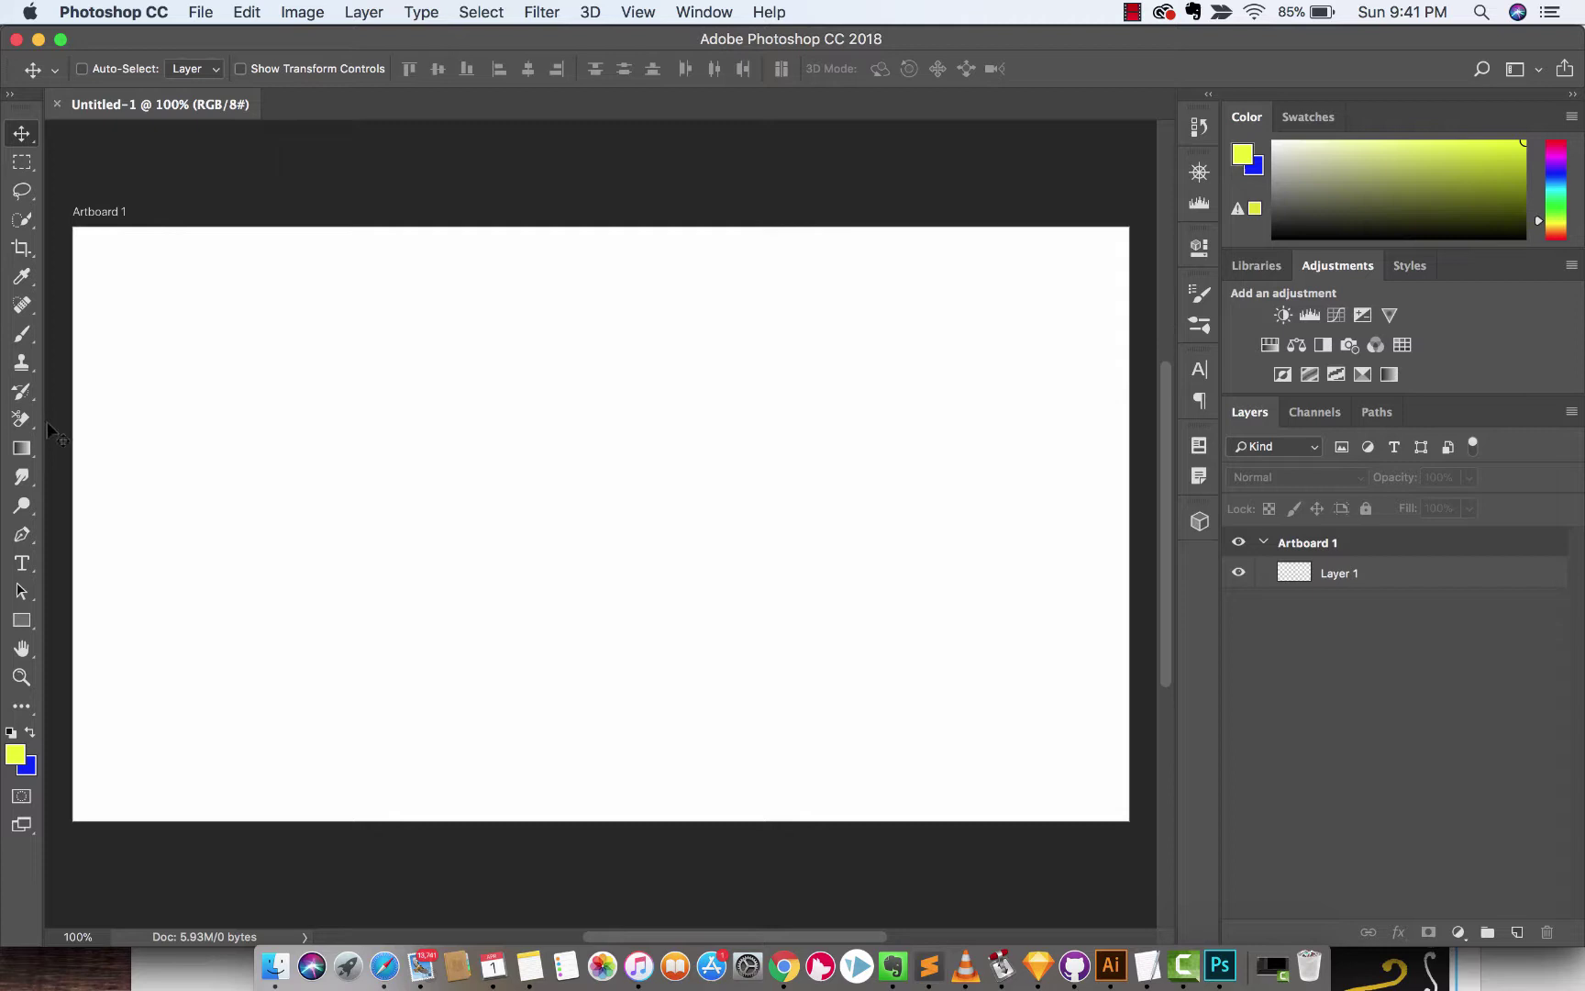
left_click(24, 564)
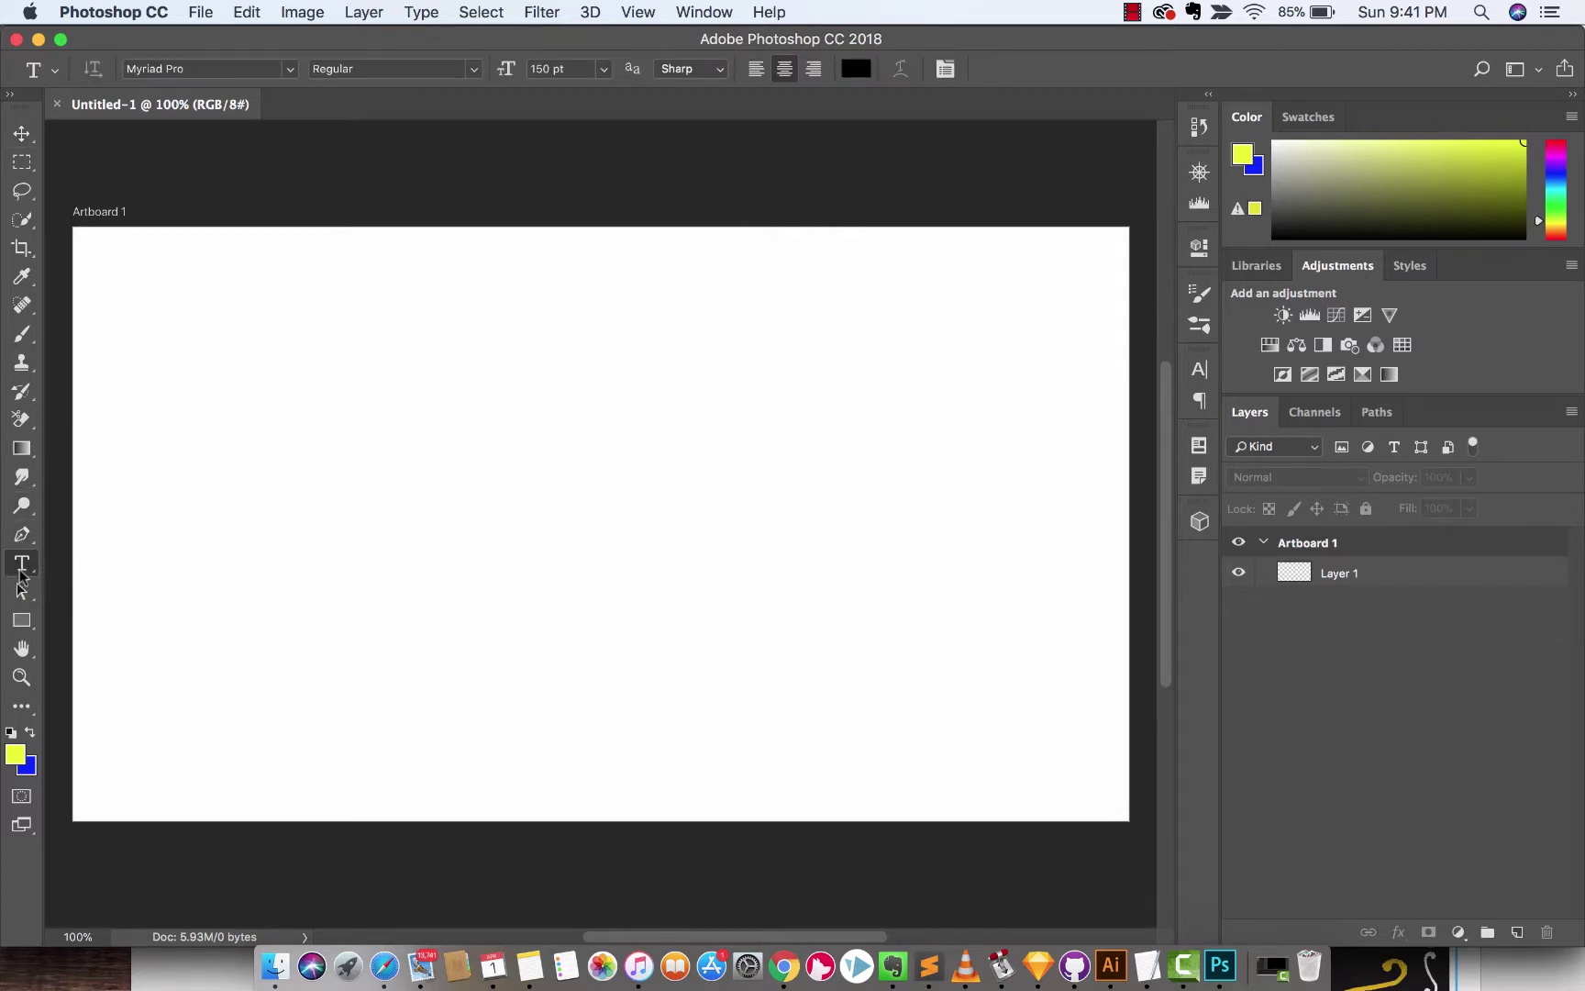
left_click(220, 477)
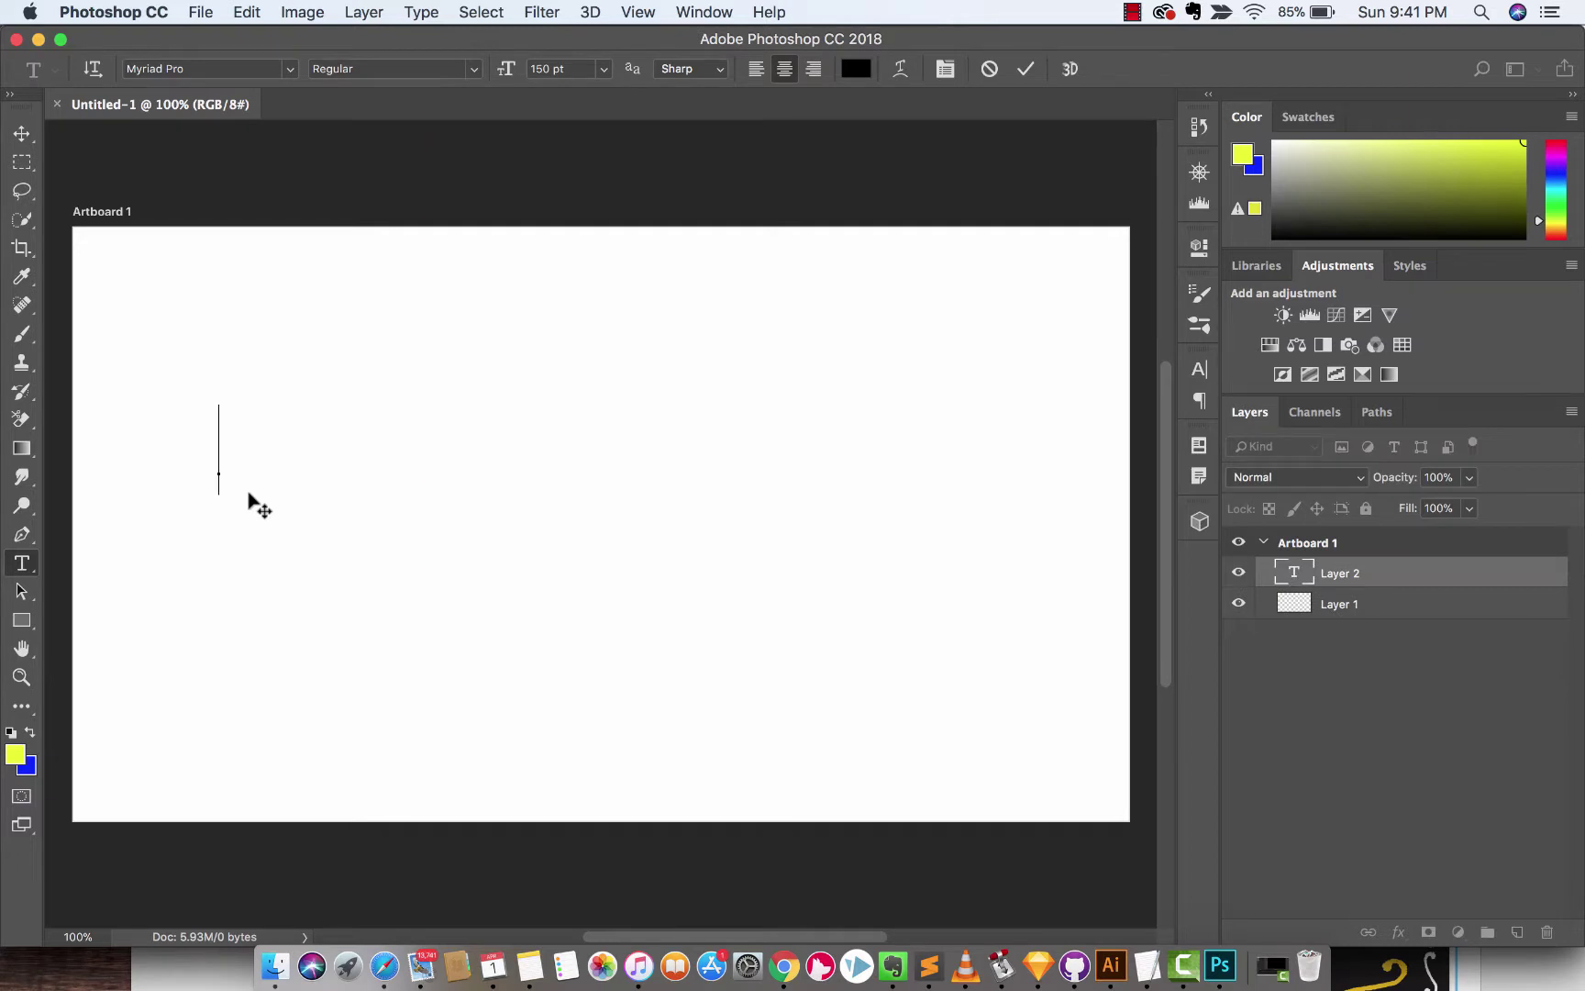
type("This is high")
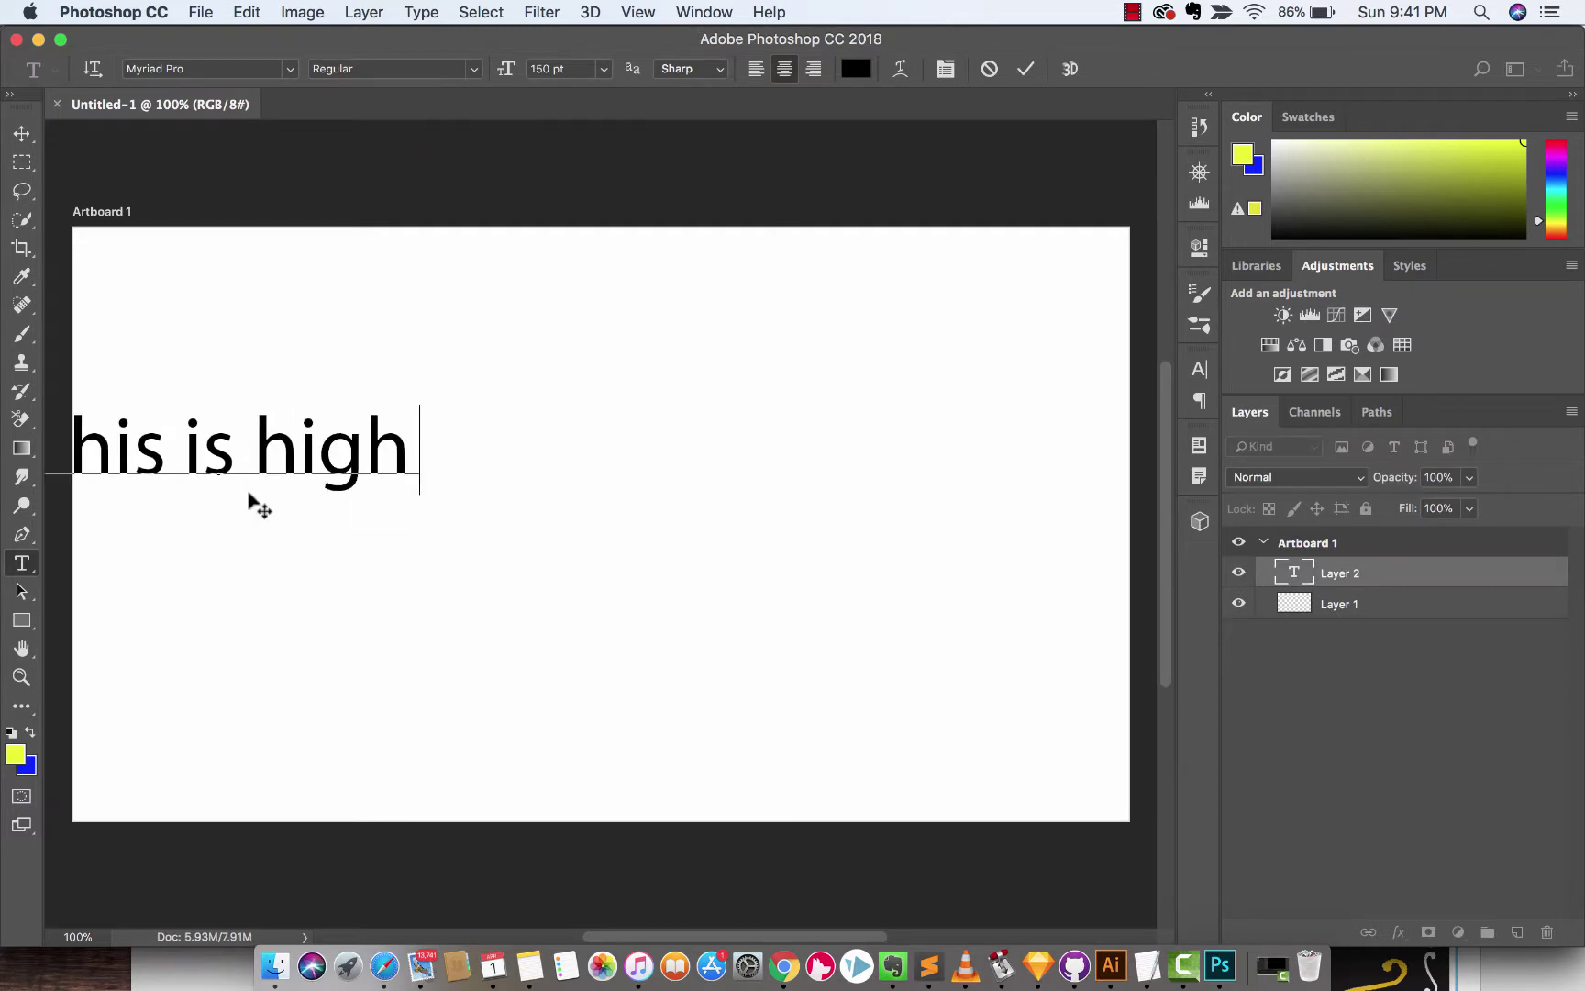
type("lighted text")
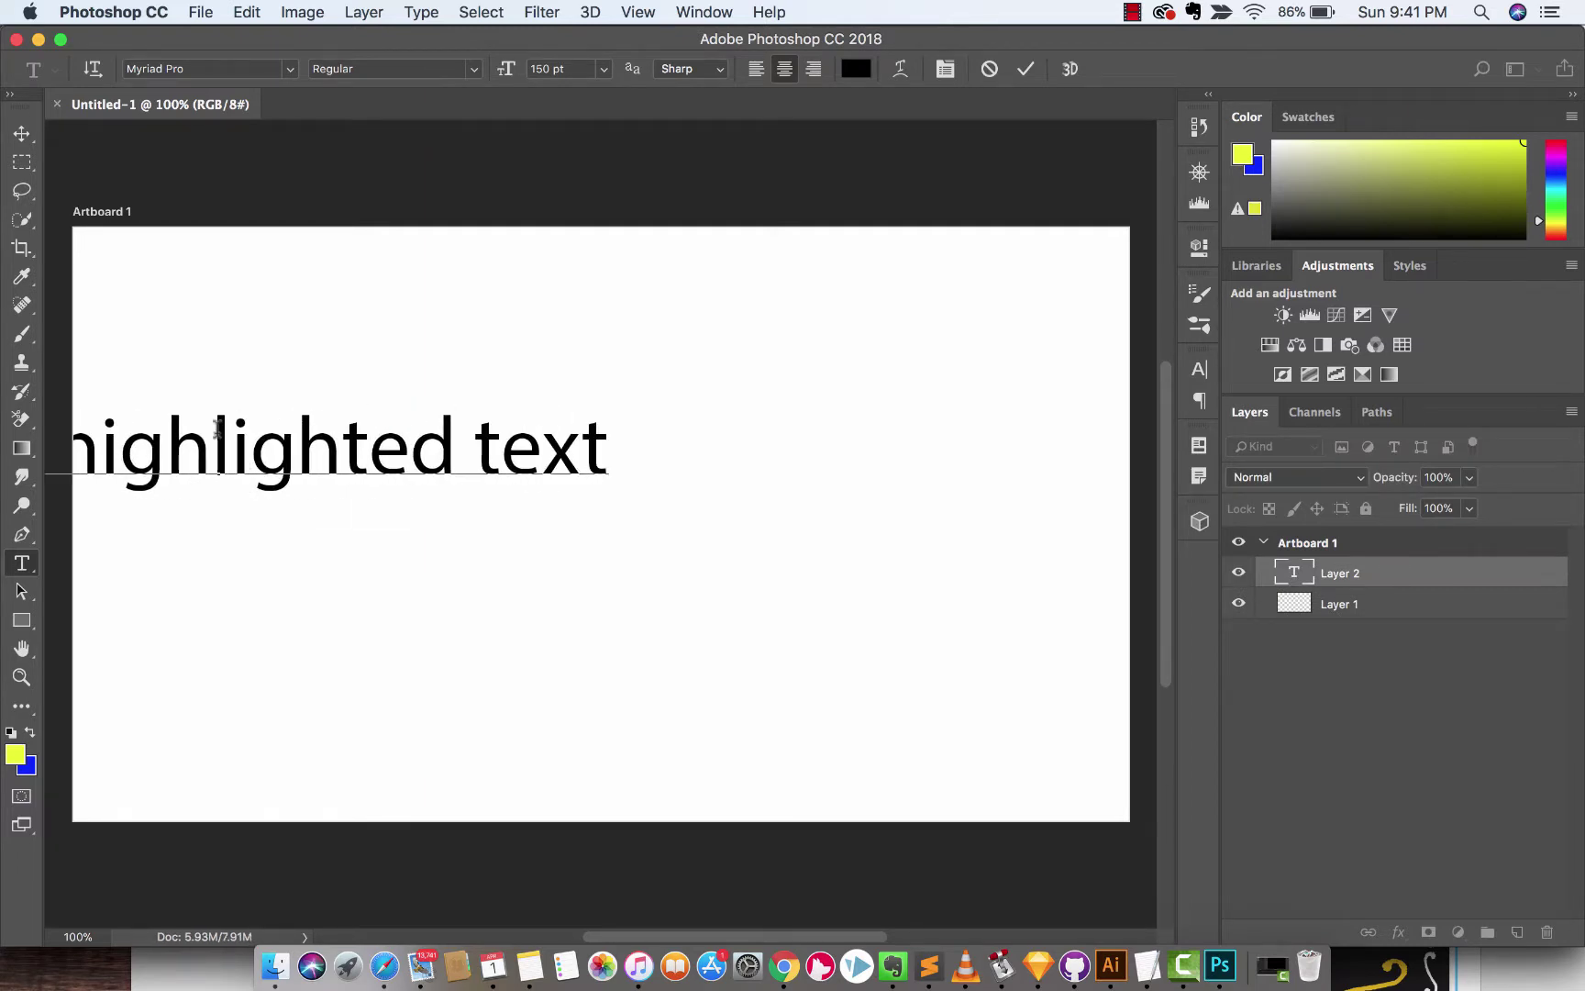
Step: Commit the heading text and drag it to the top centre of the artboard
left_click(27, 134)
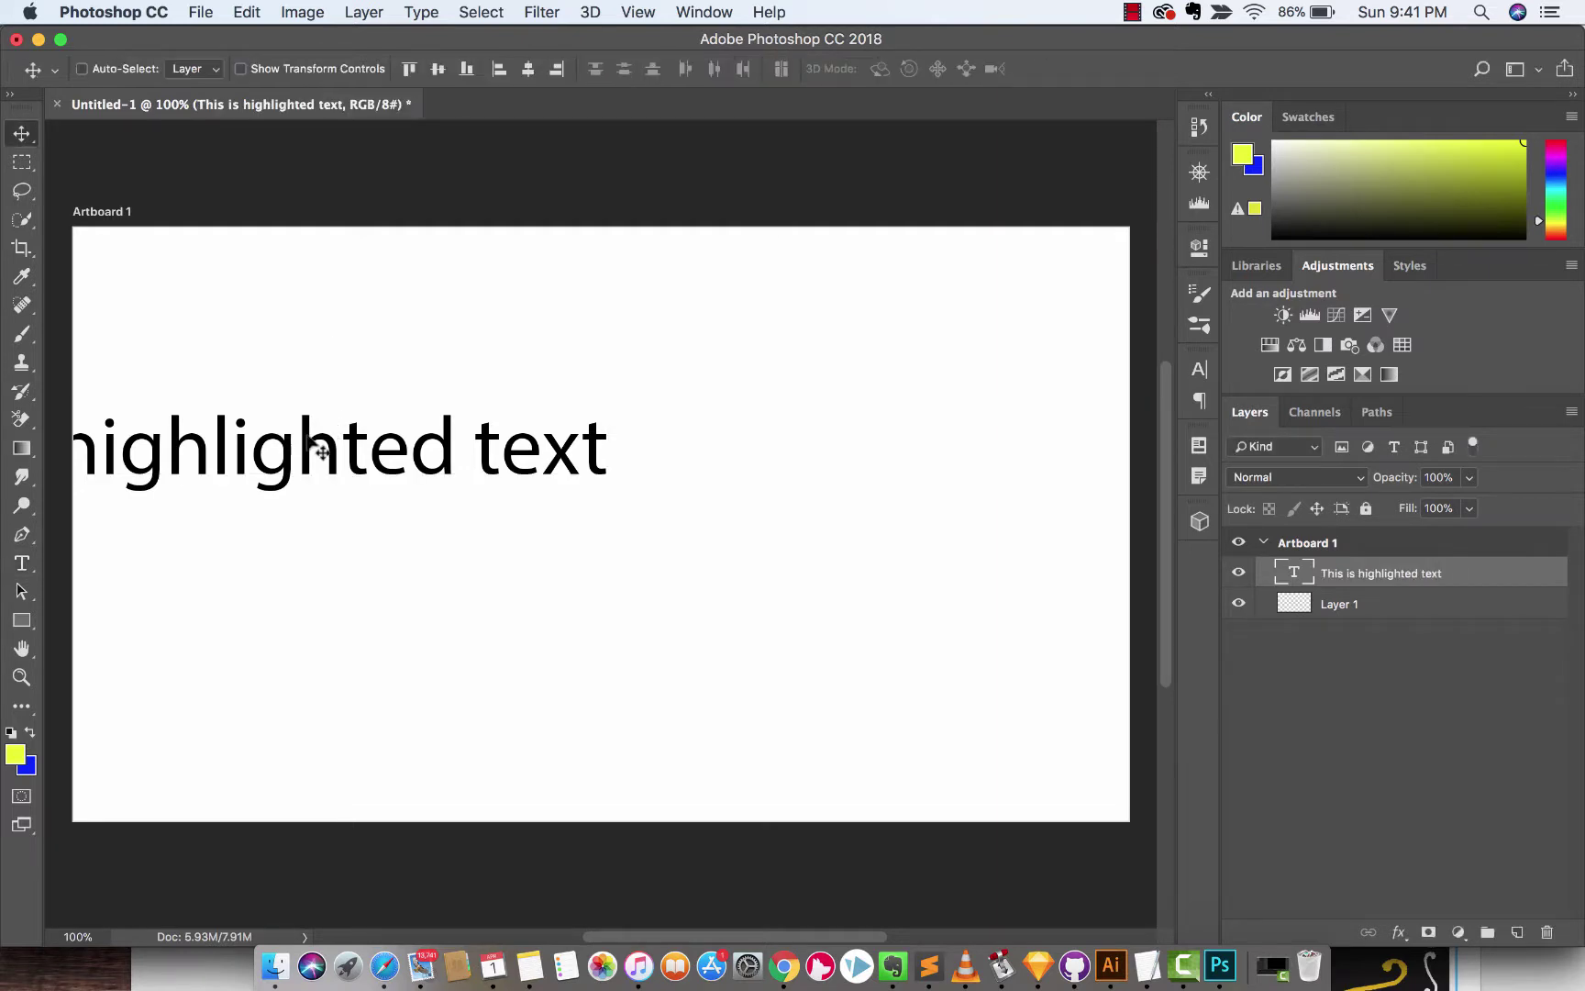
left_click_drag(300, 464, 640, 499)
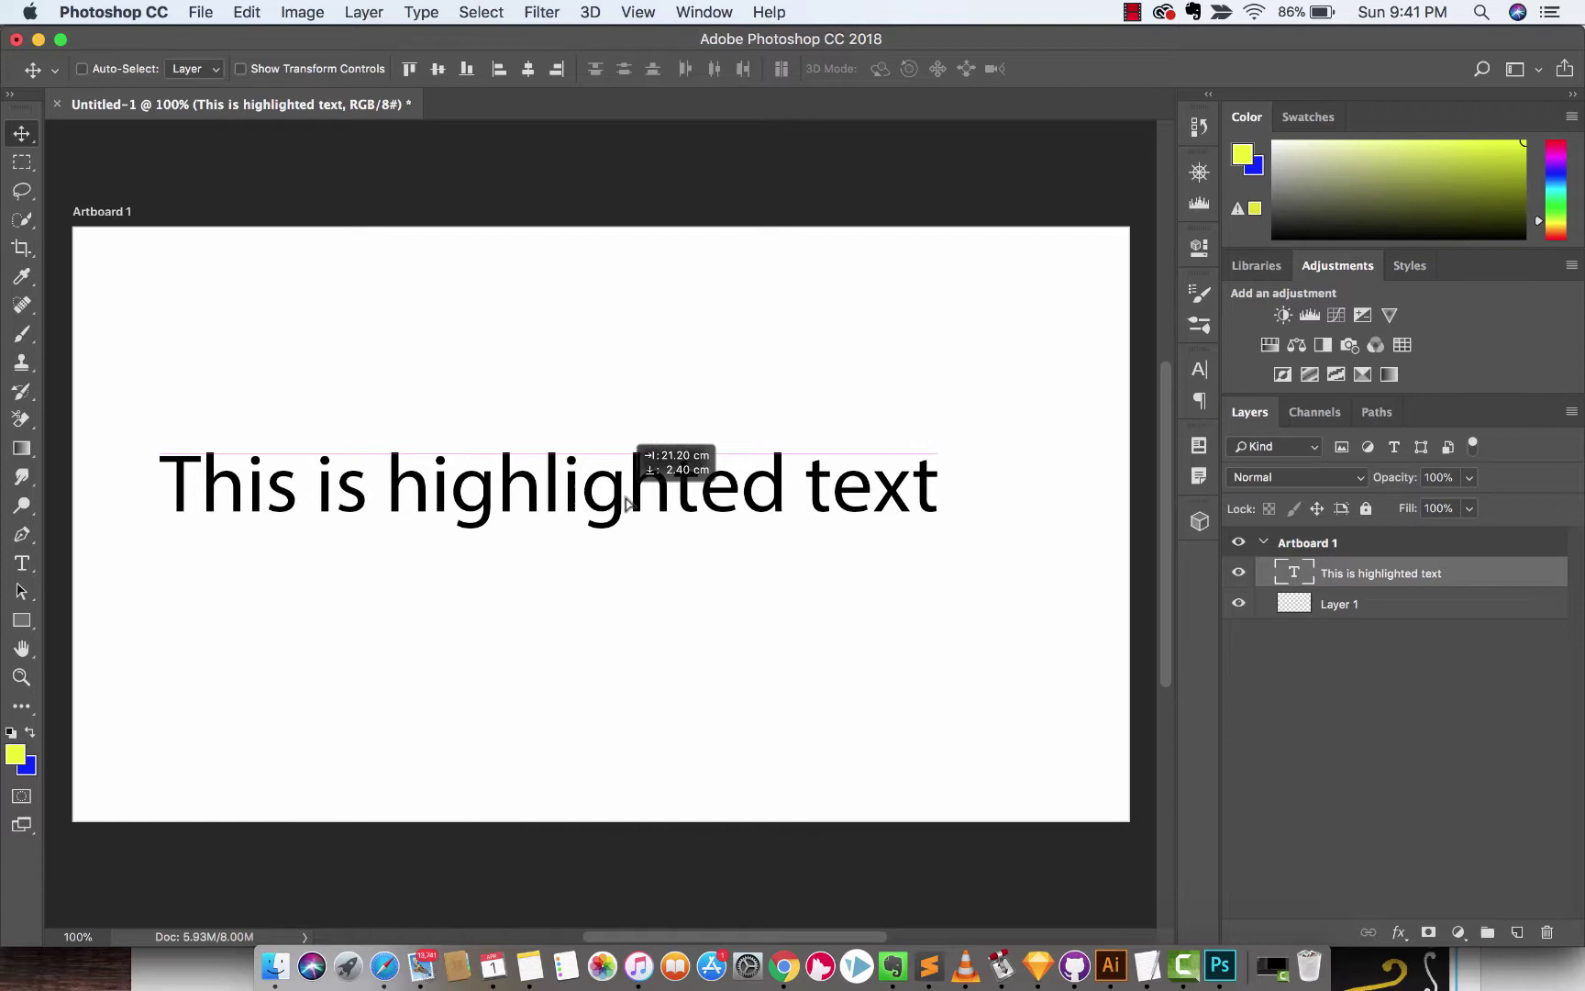
left_click_drag(641, 500, 679, 503)
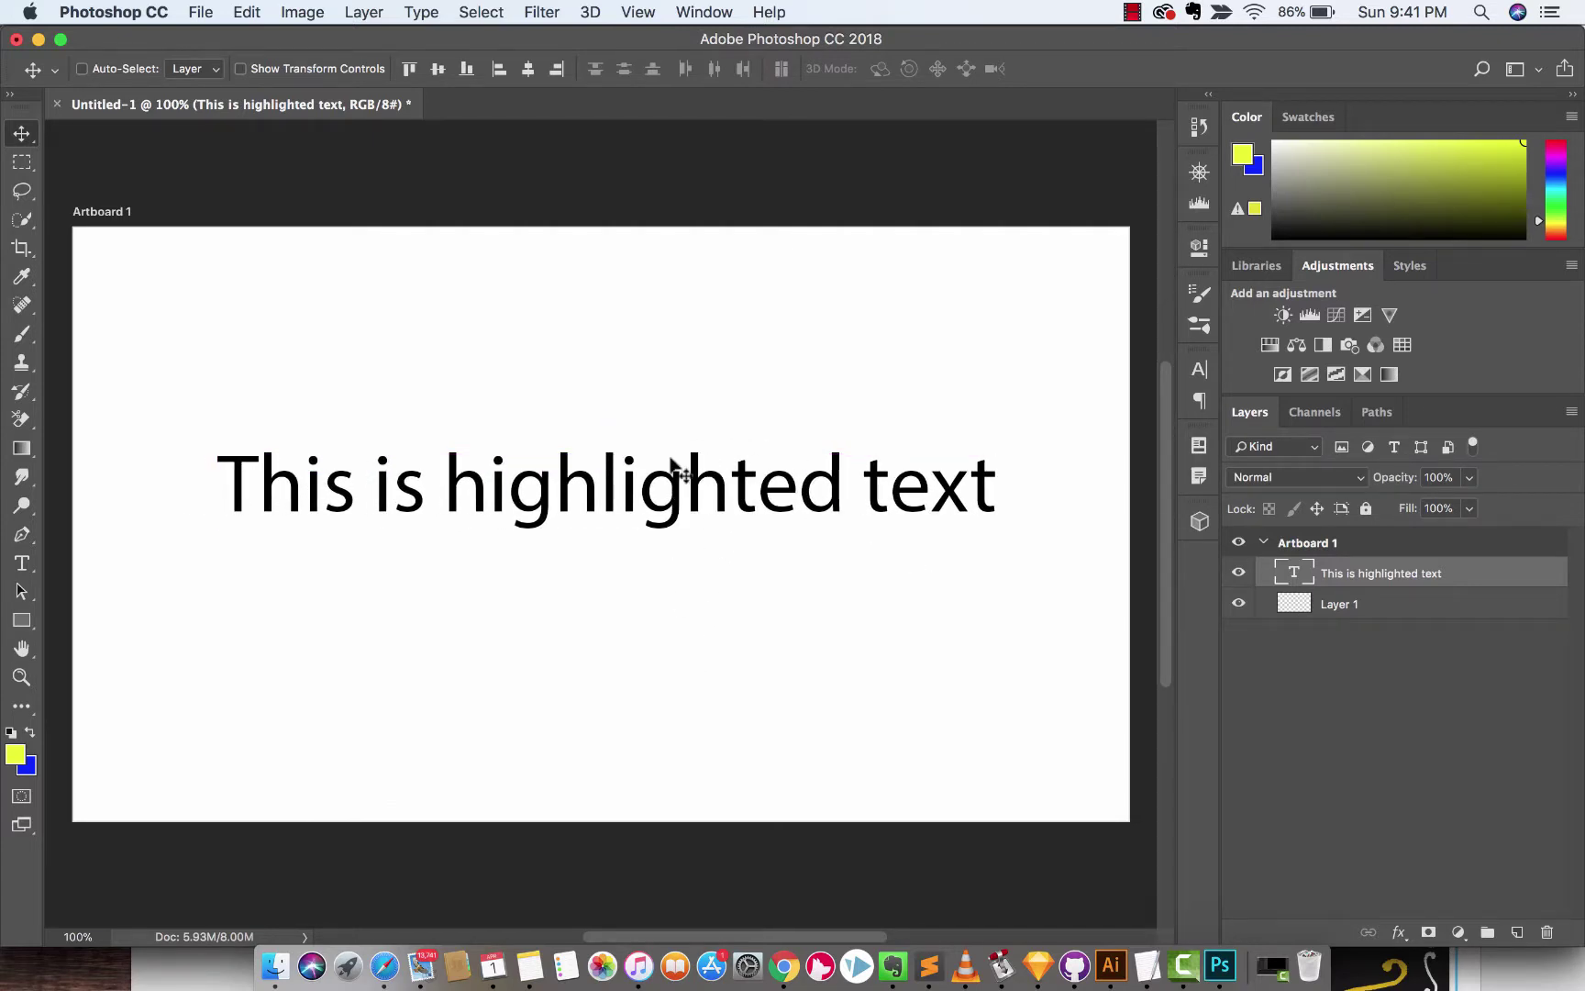
left_click_drag(620, 505, 601, 320)
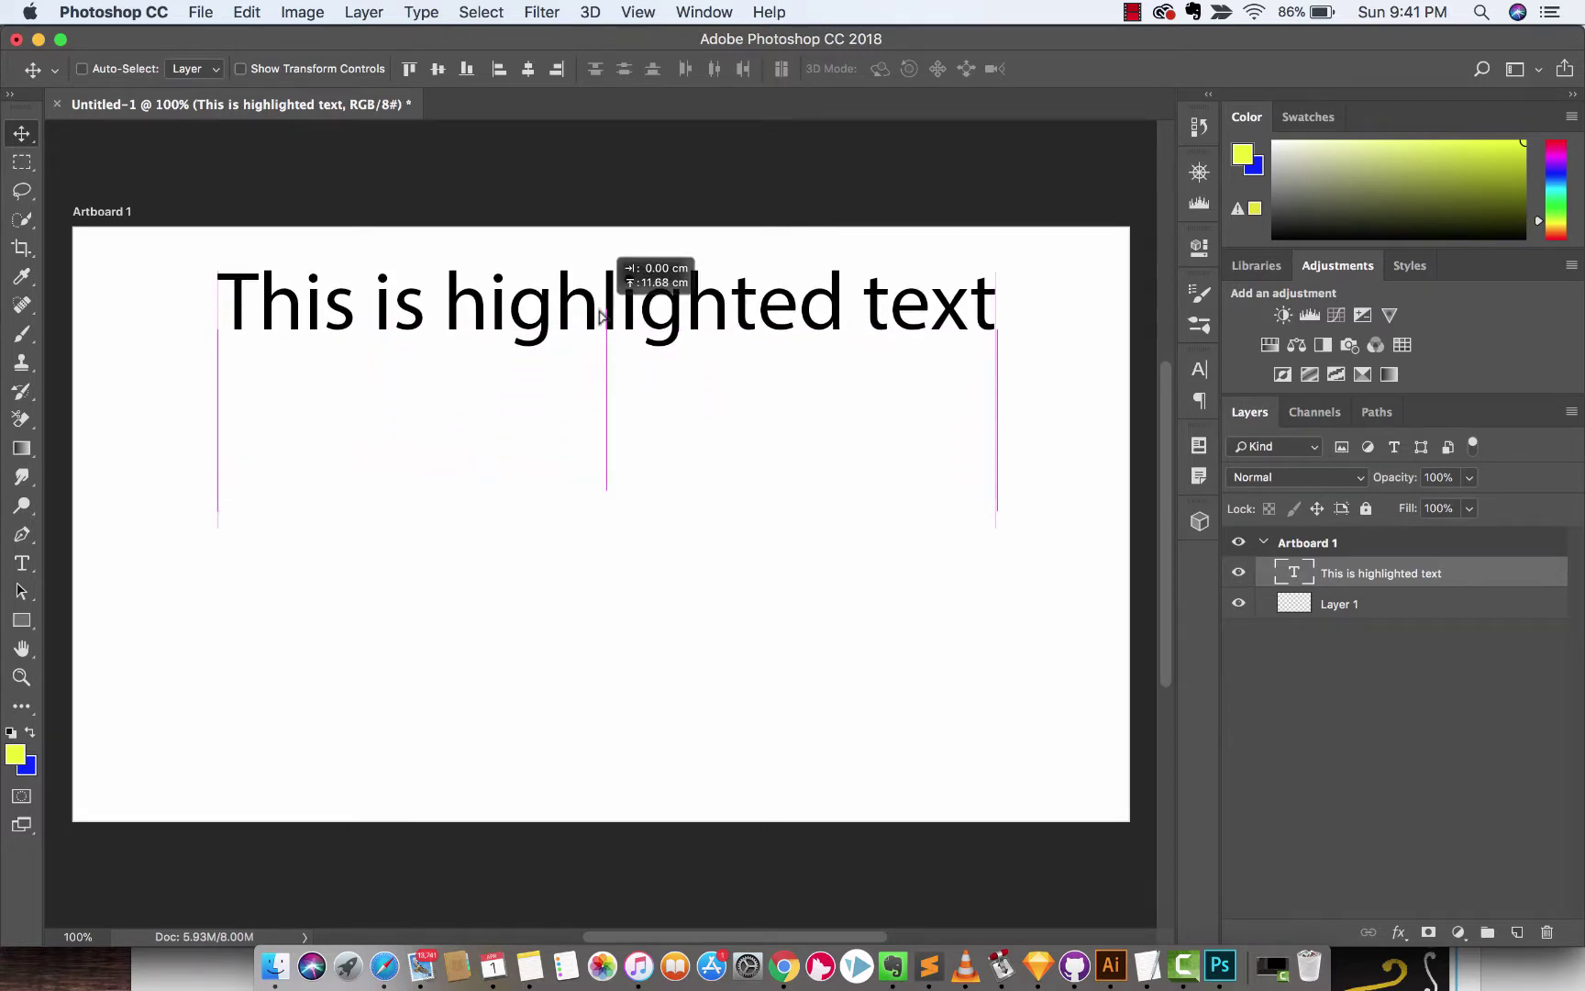
left_click_drag(602, 319, 603, 319)
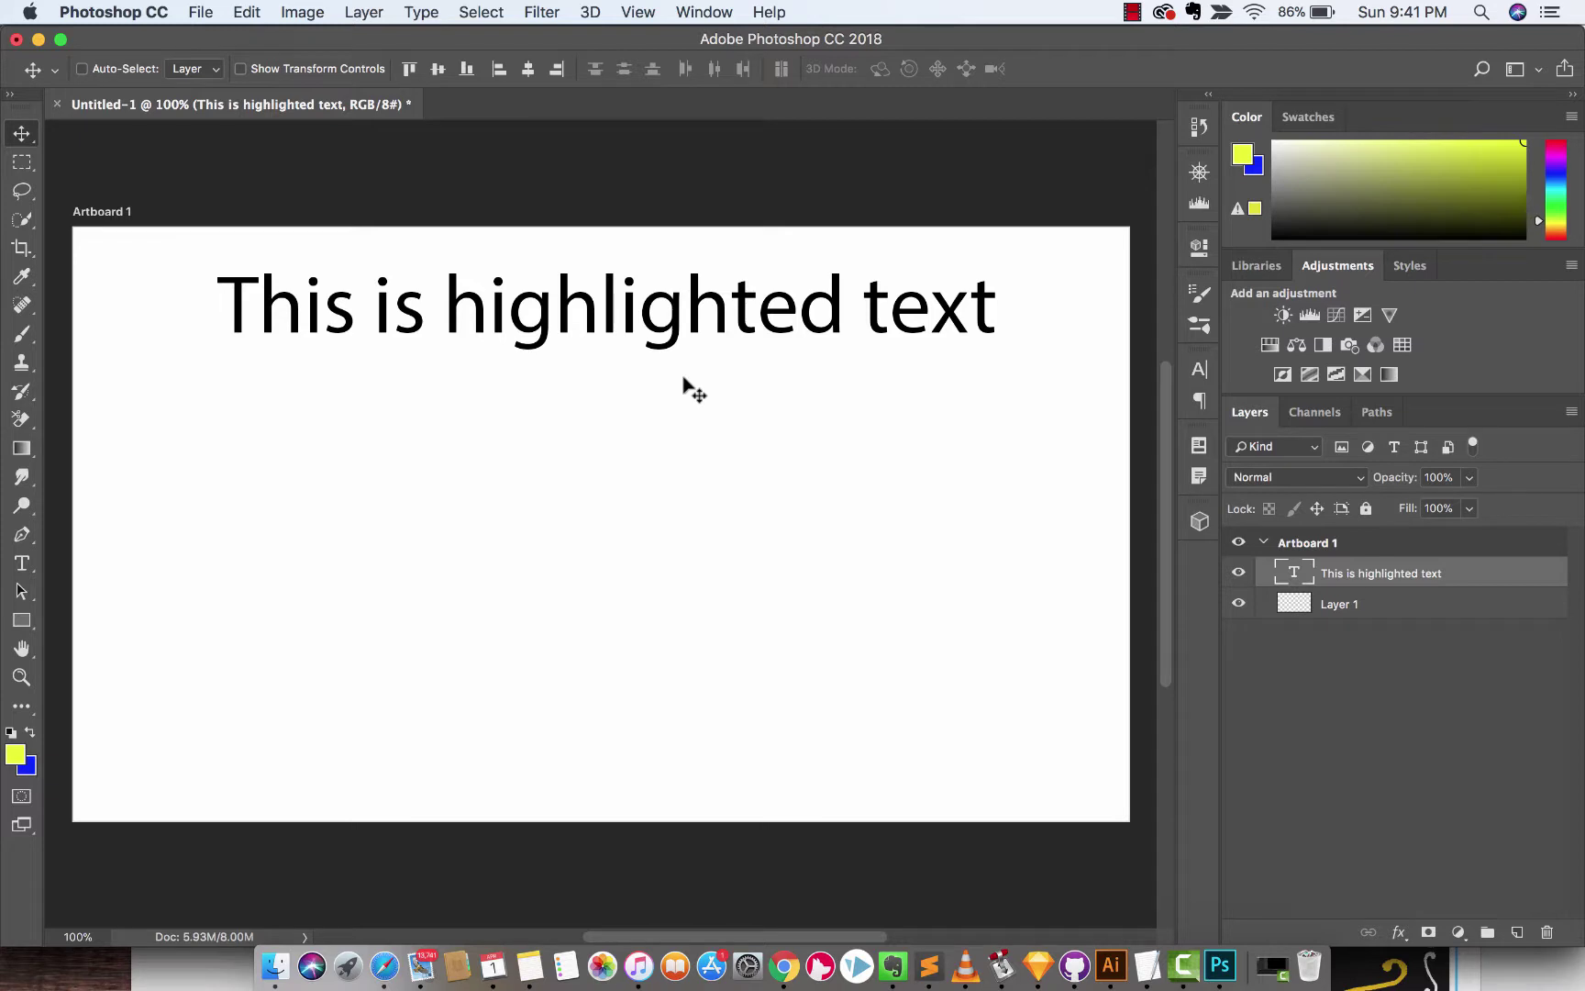
Step: Set the foreground painting colour to black in the Color panel
left_click(1380, 724)
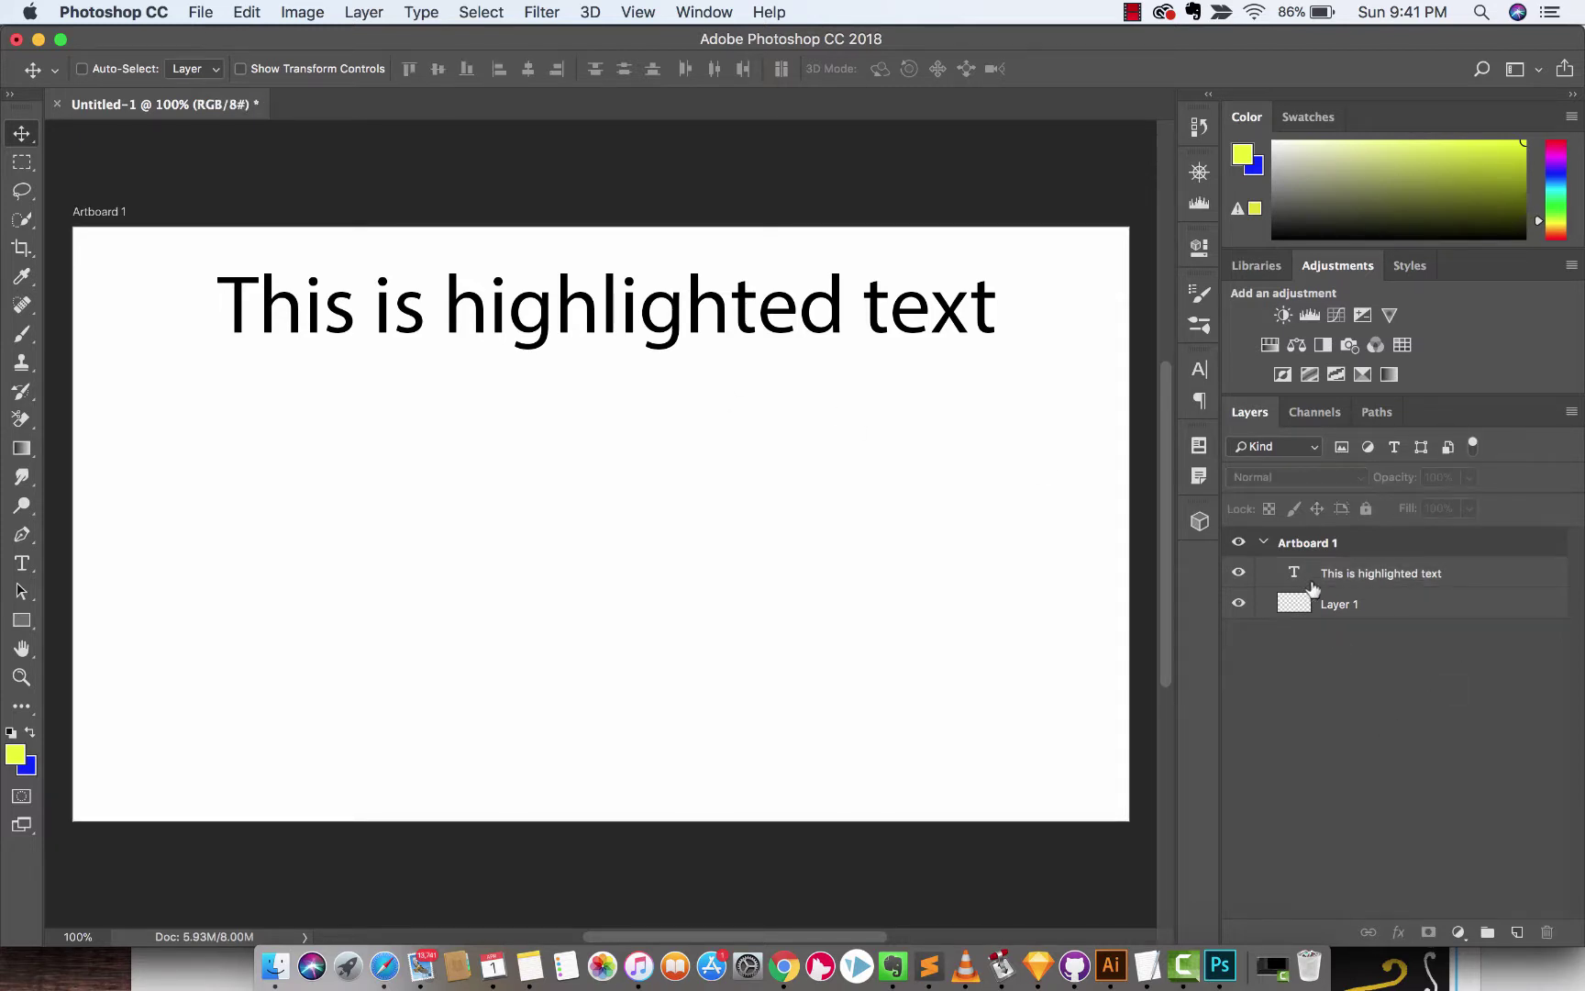
left_click(1347, 577)
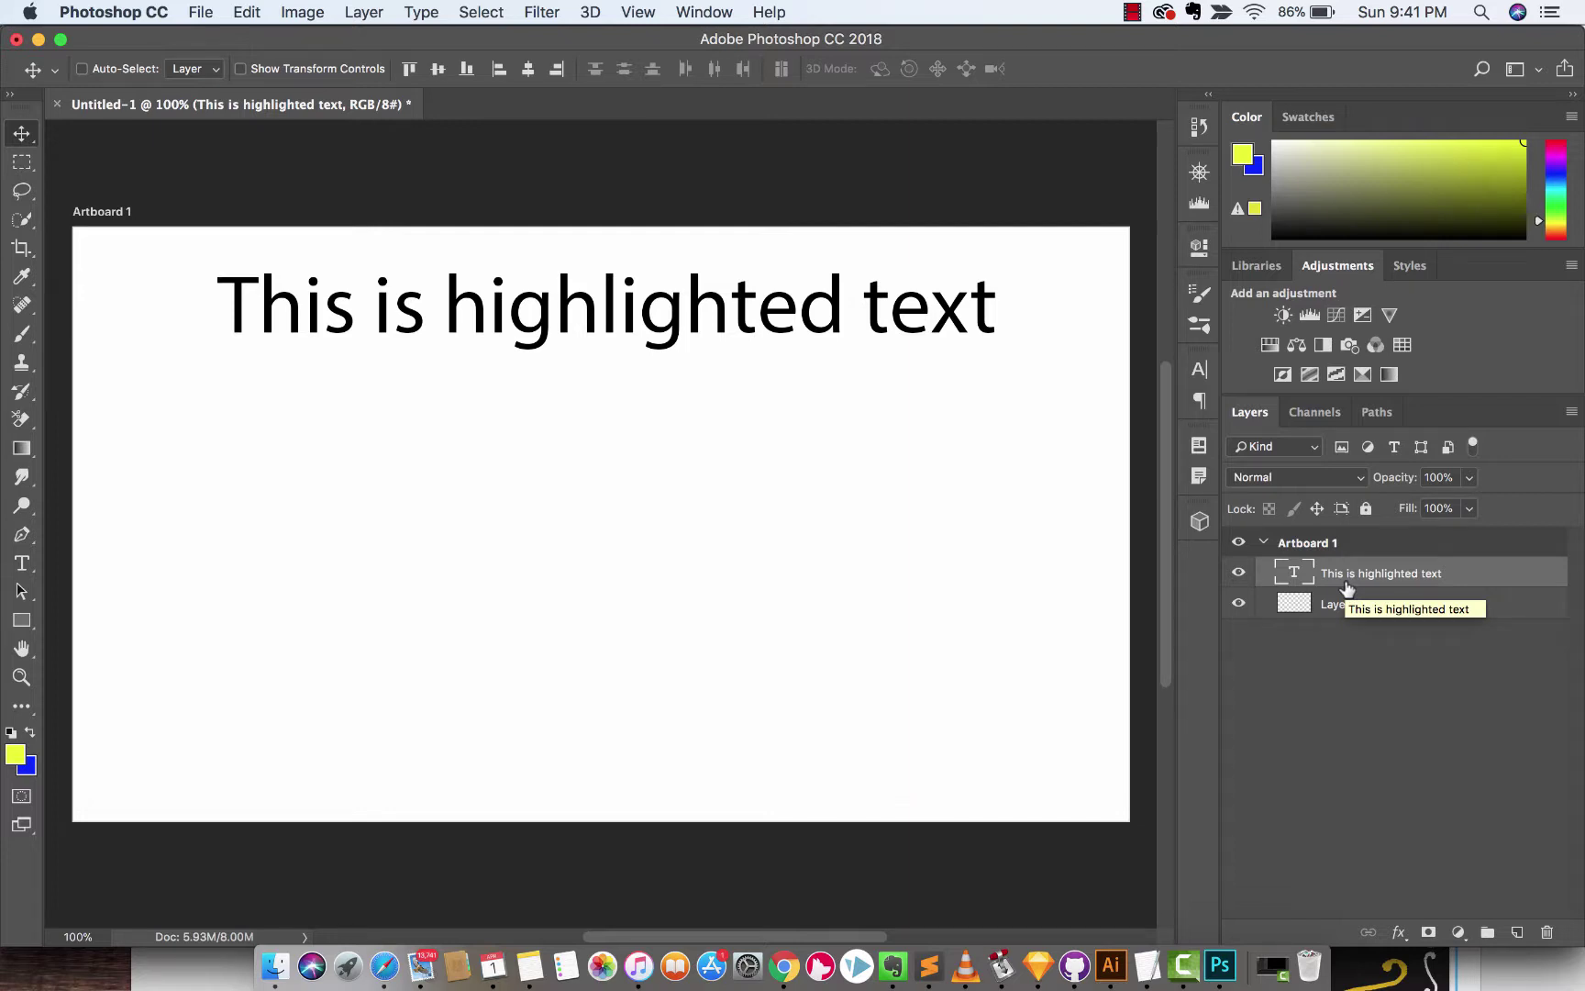
left_click(1276, 236)
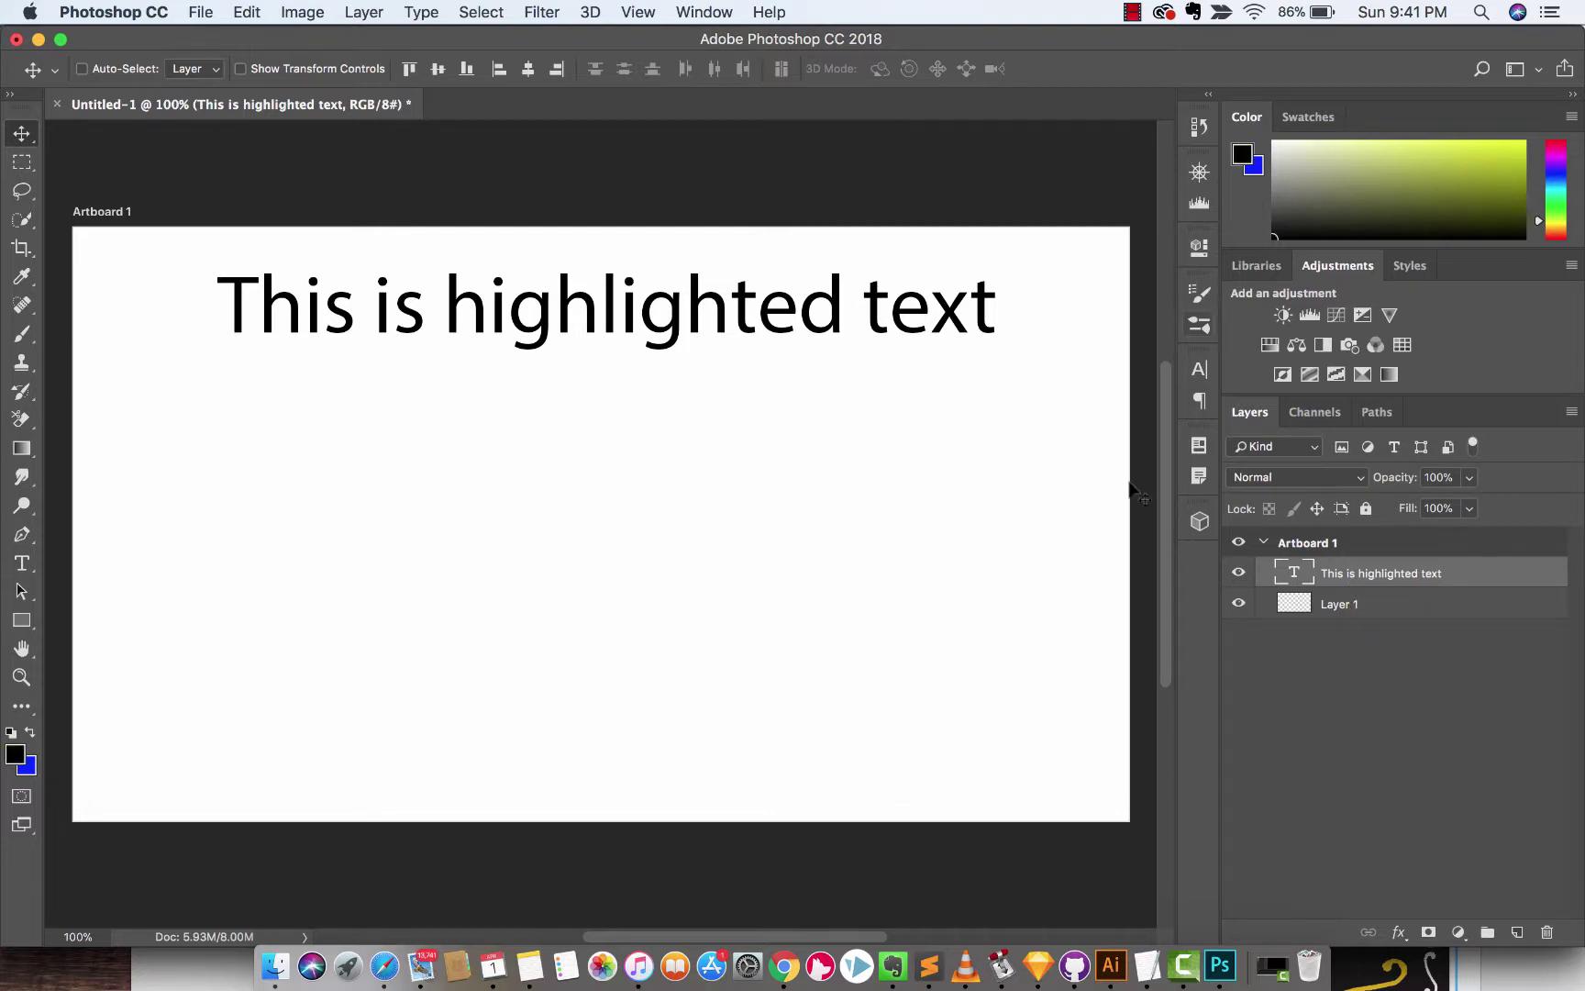
left_click(1350, 670)
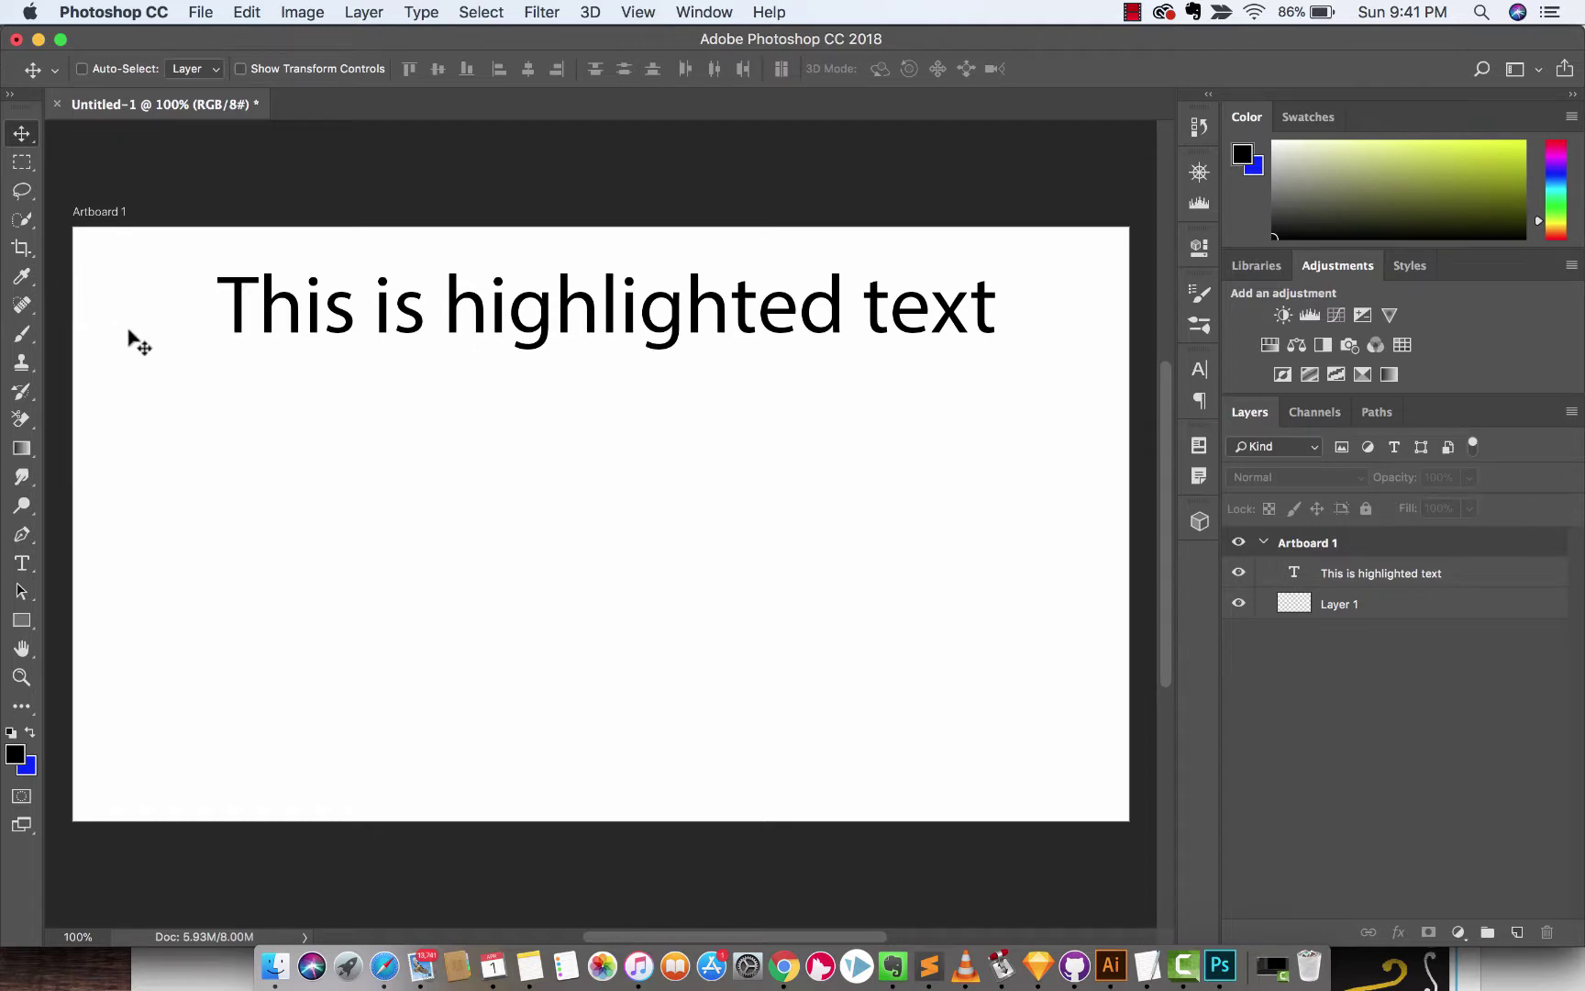
Step: Switch to the standard Brush Tool at Multiply, 35% opacity, and open the Window menu
key("b")
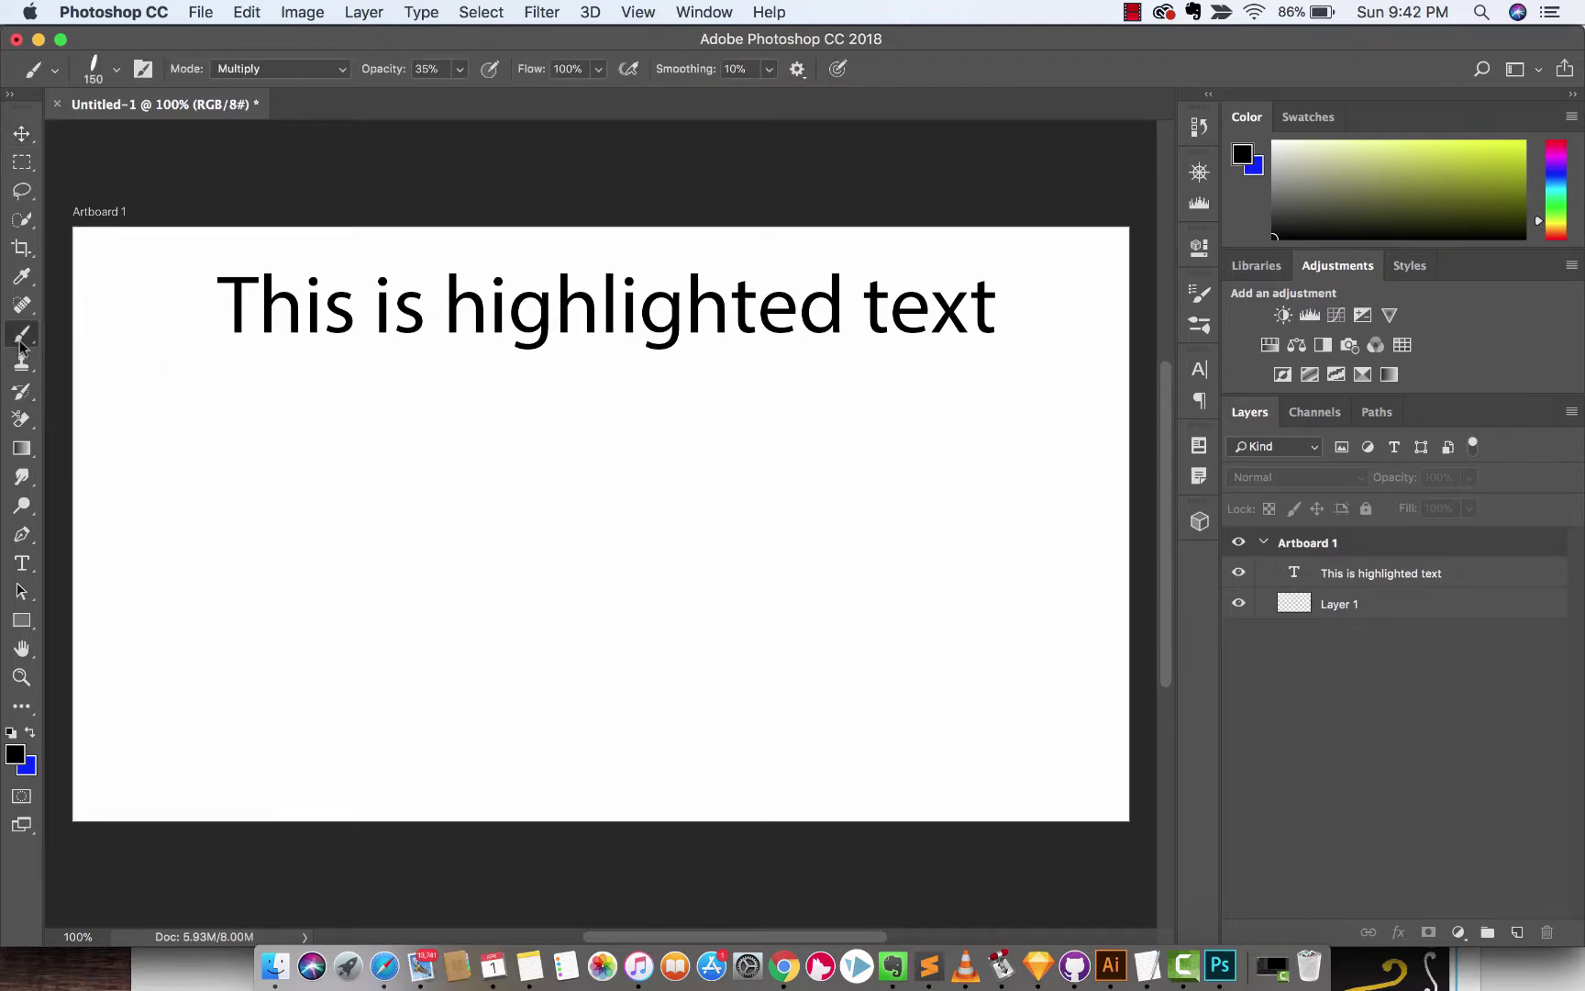
right_click(24, 338)
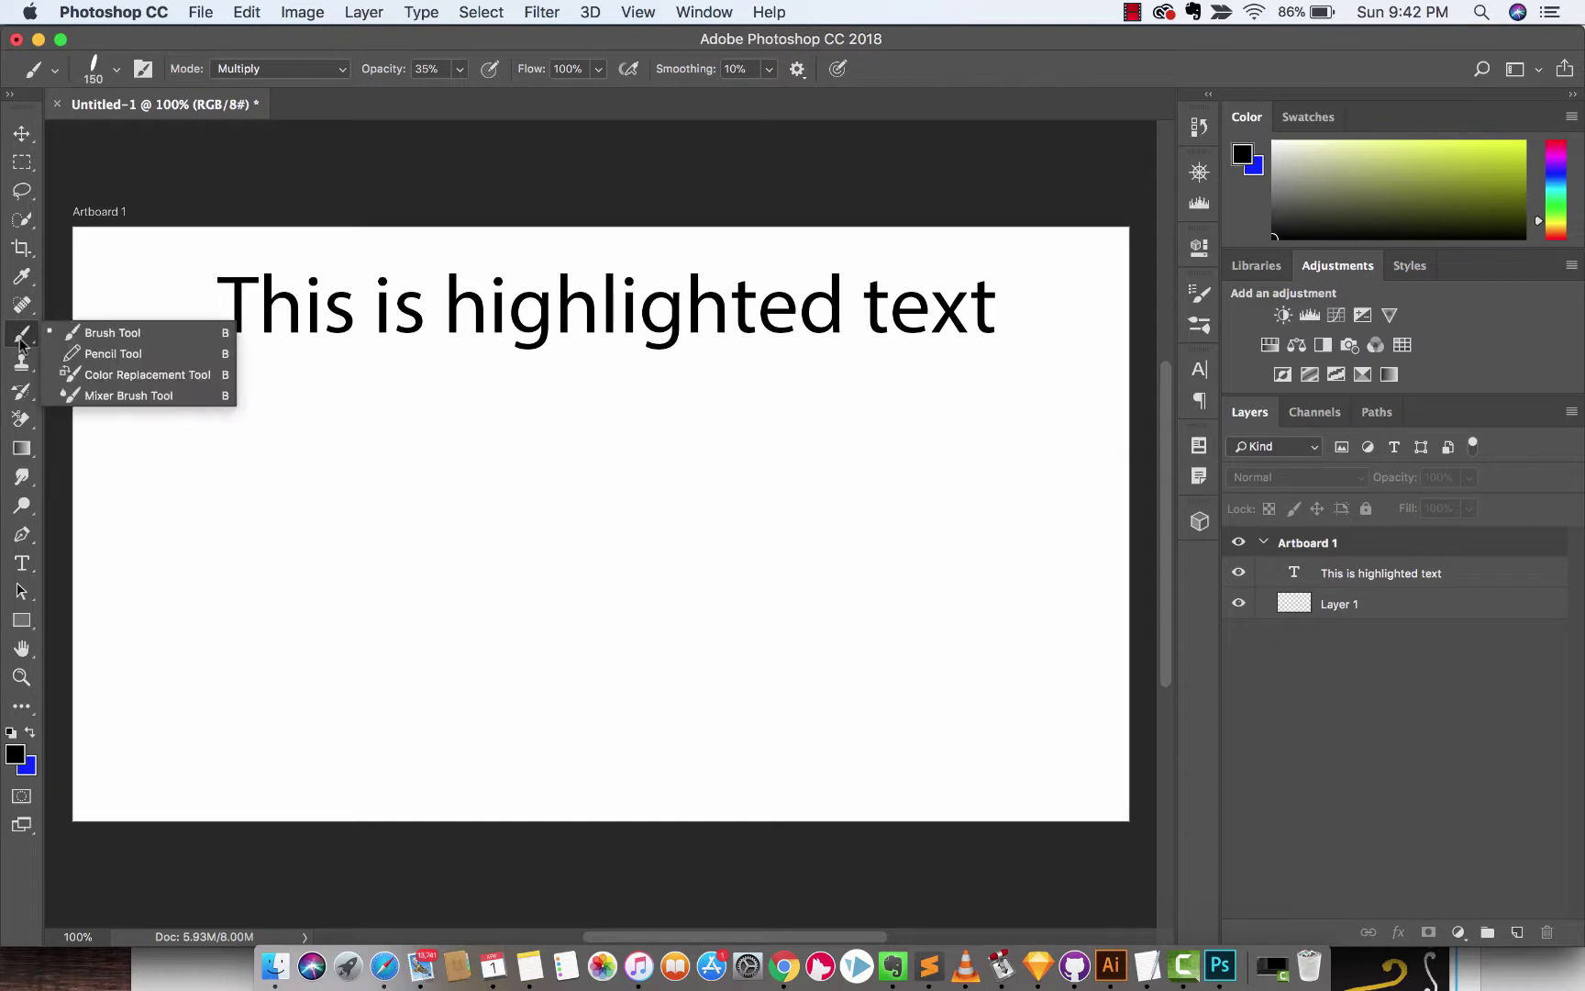
left_click(86, 341)
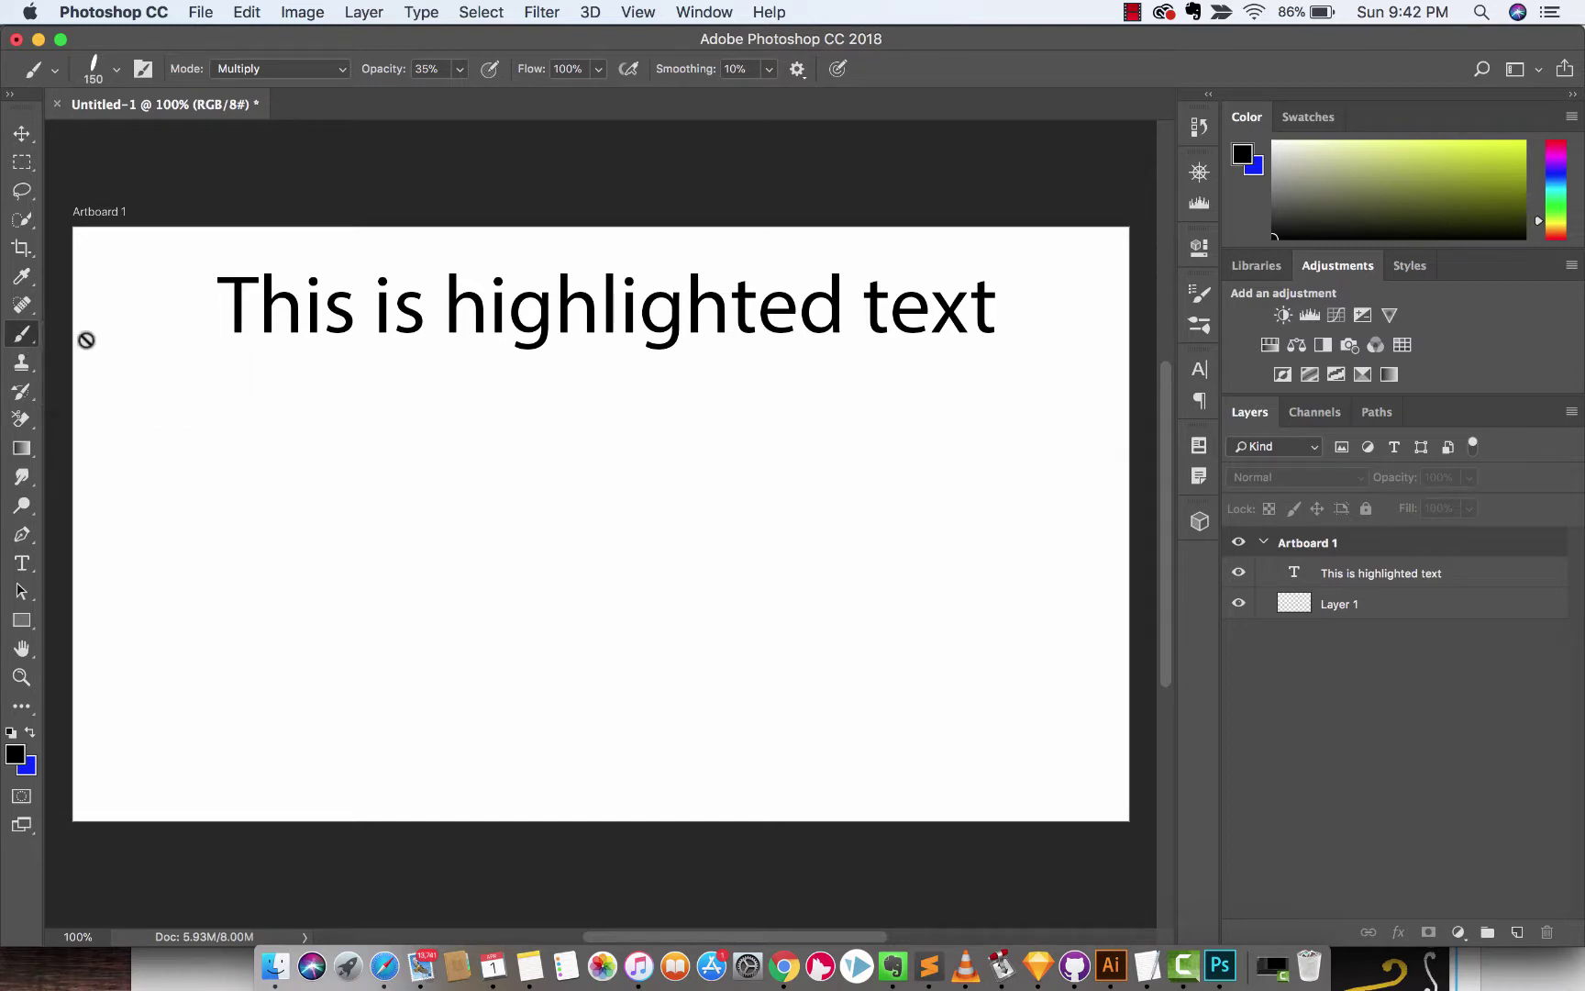
left_click(714, 8)
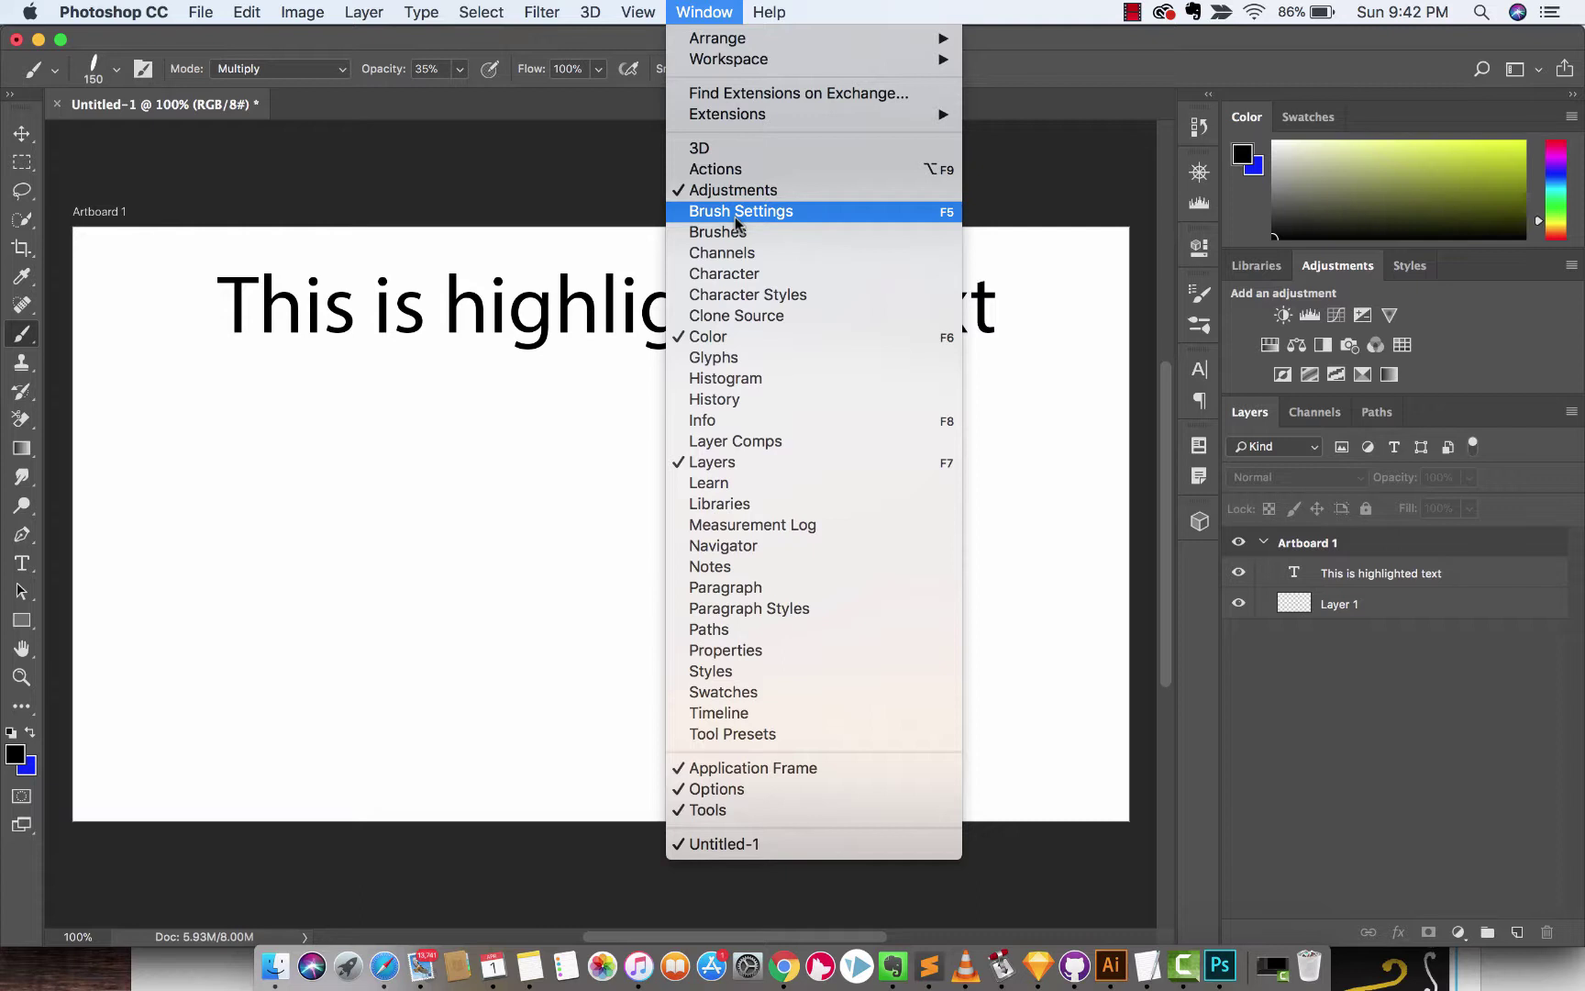
Step: In Brush Settings, pick the Hard Round tip, sized 60 px with 20% roundness
left_click(735, 216)
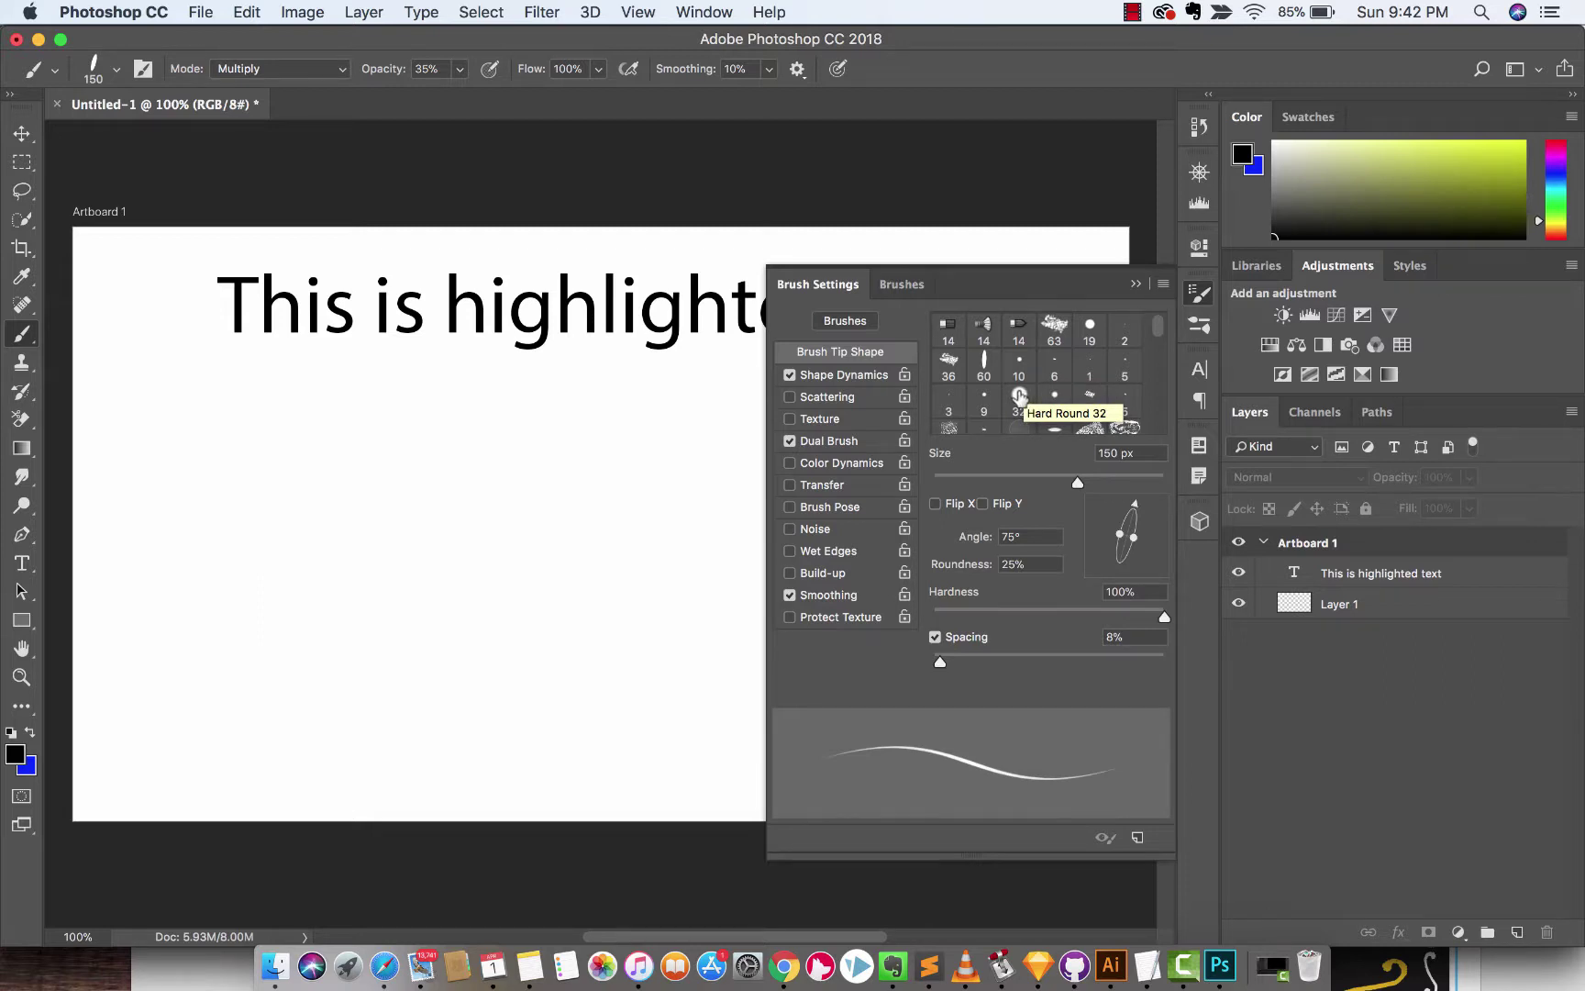
left_click(1019, 396)
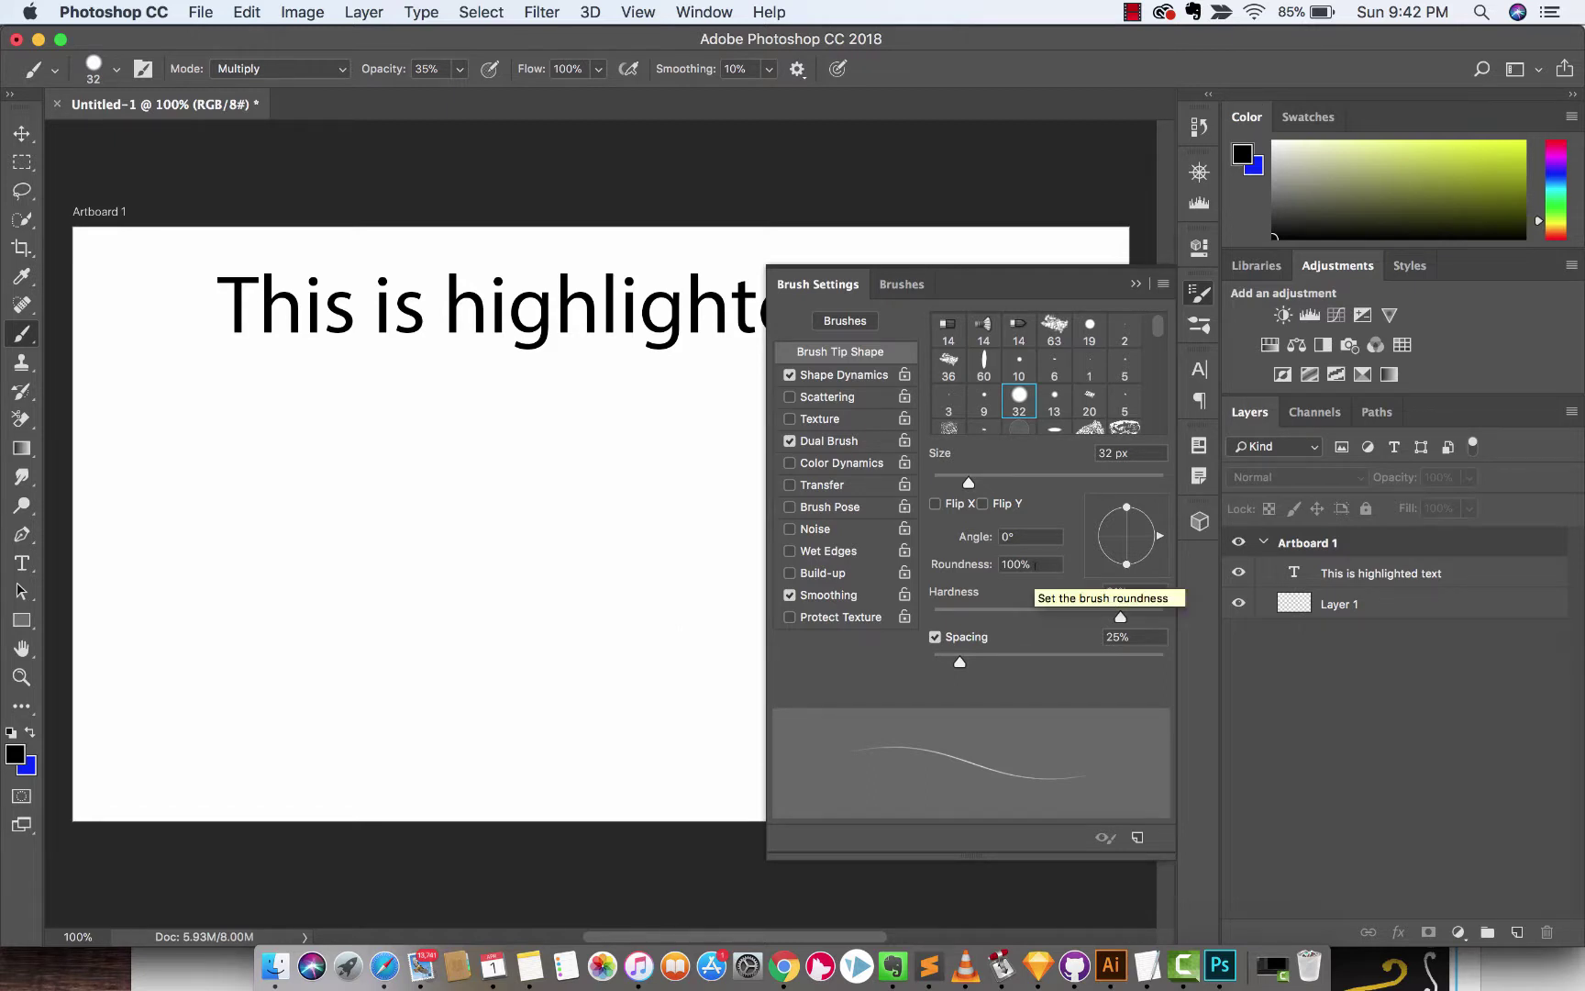
double_click(1109, 453)
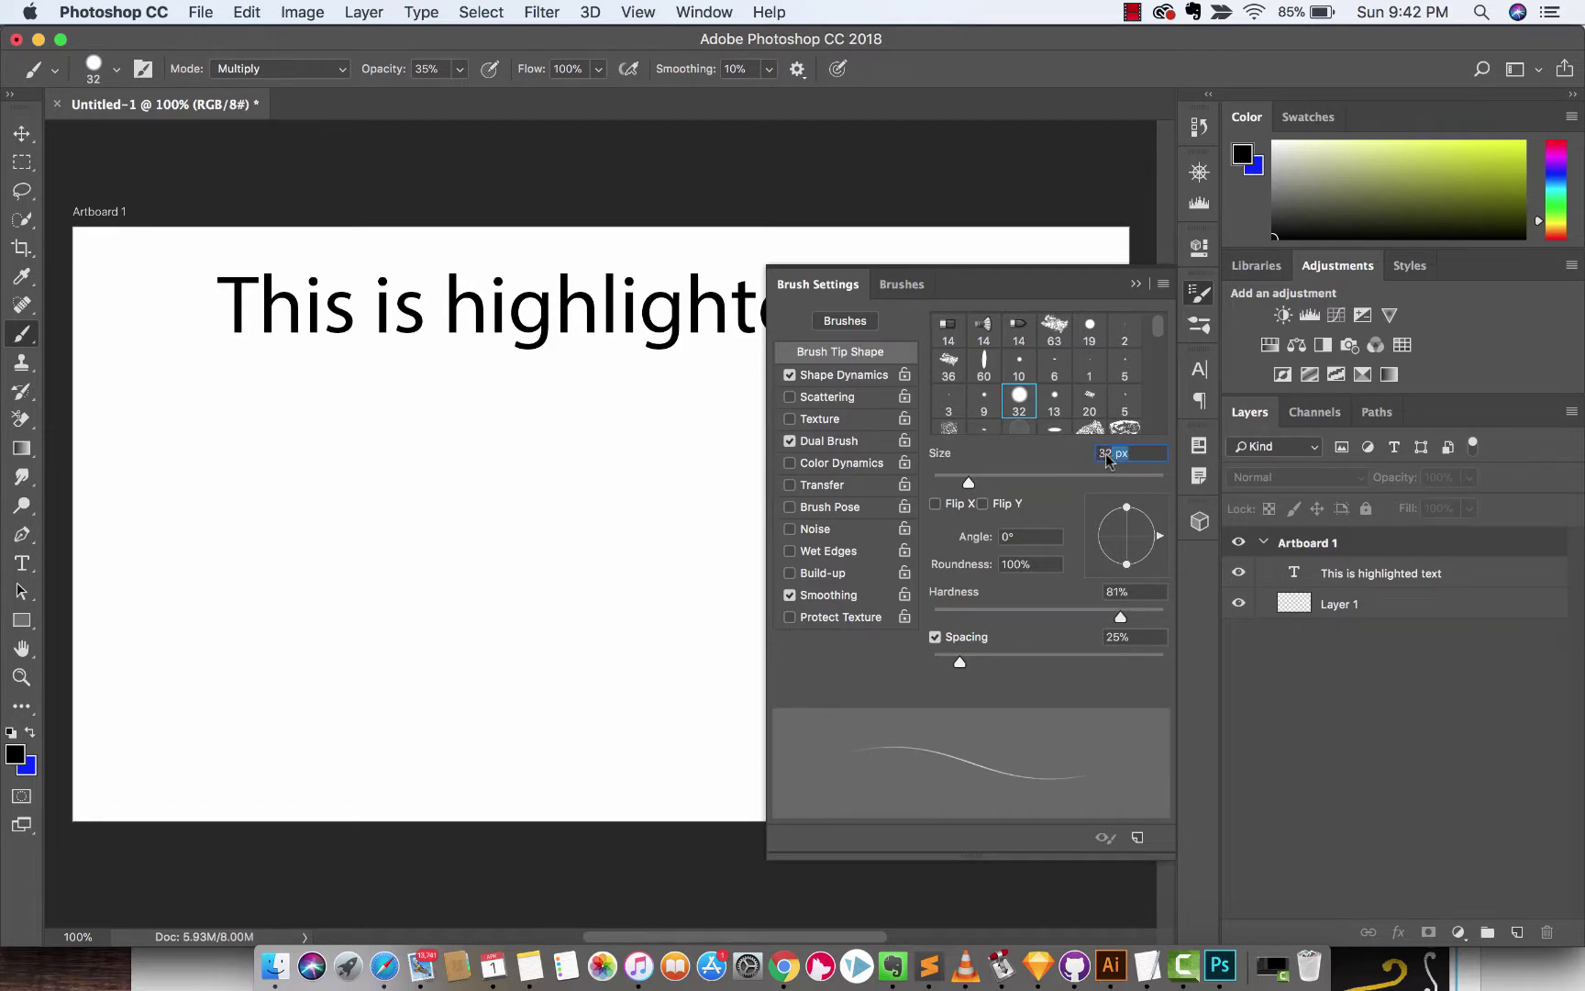
type("60")
type("px")
left_click(1024, 536)
left_click(1041, 565)
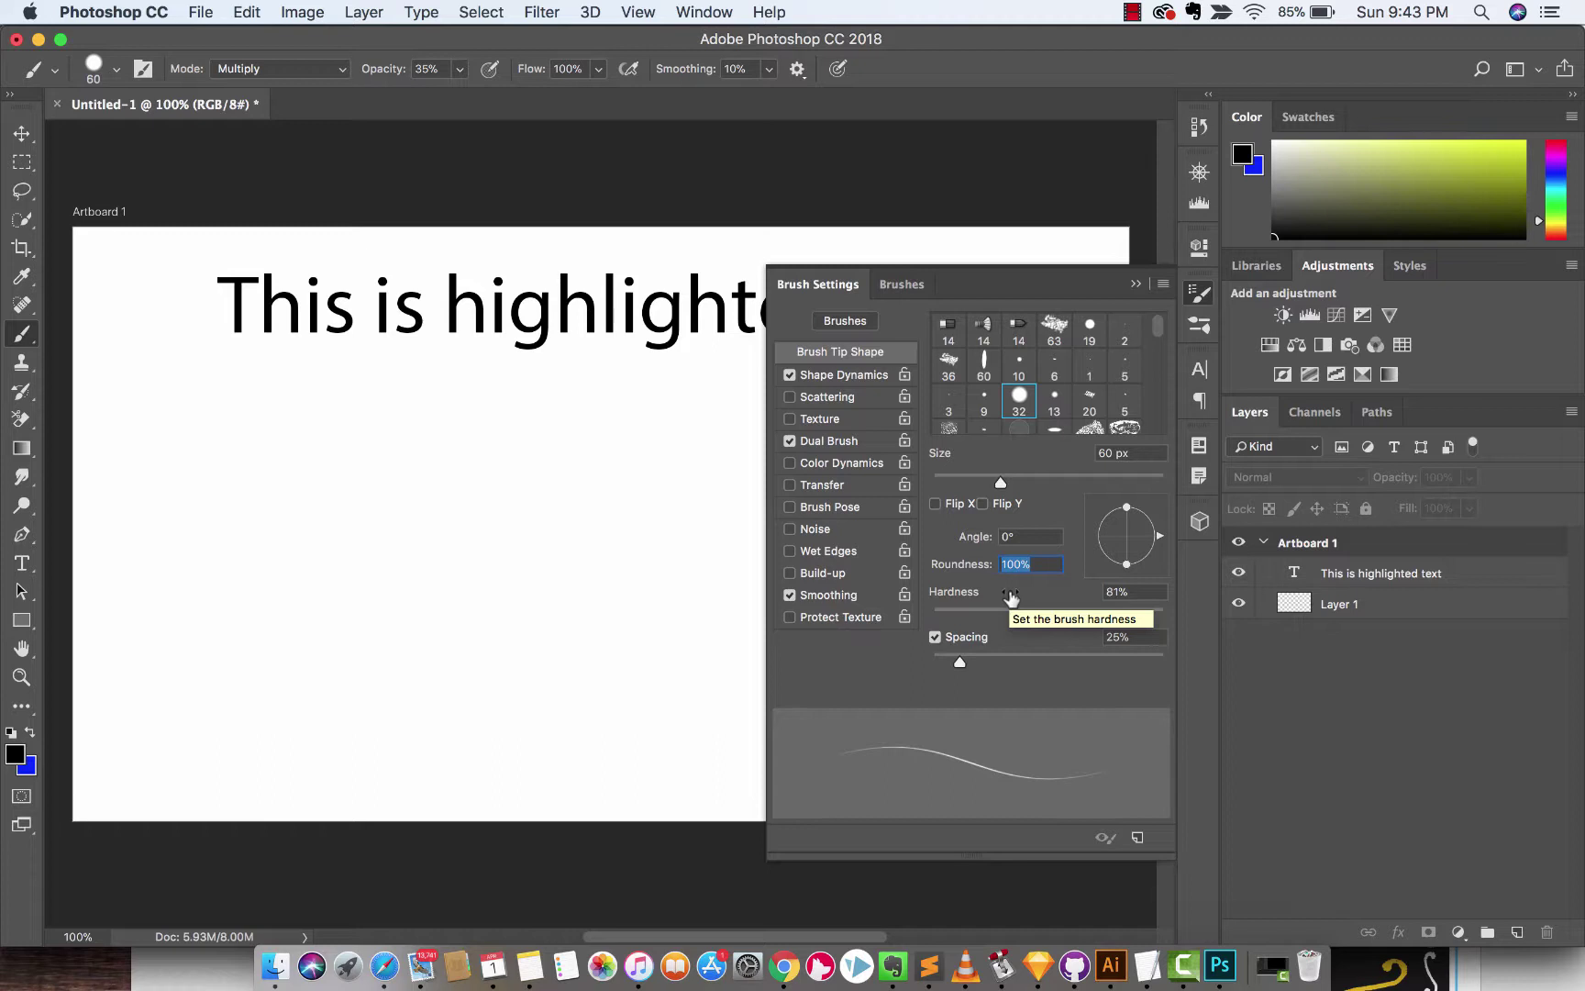
type("2")
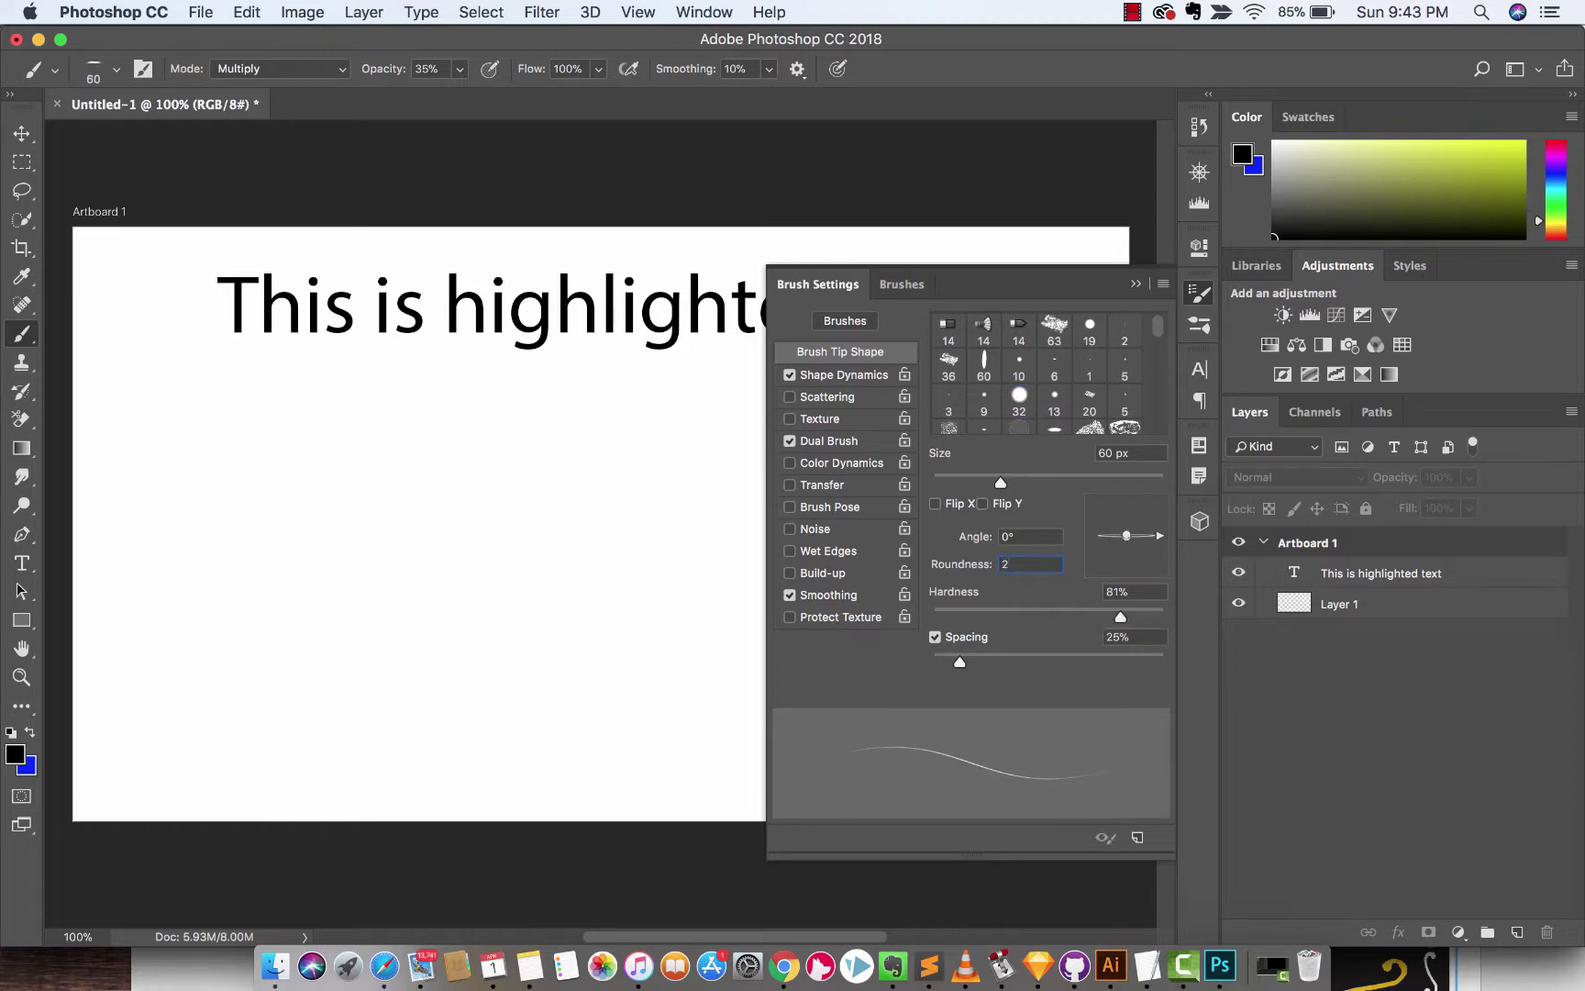
type("0")
key("Return")
Step: Set the brush tip angle to 77°, hardness to 100% and spacing to 9%
left_click(1028, 536)
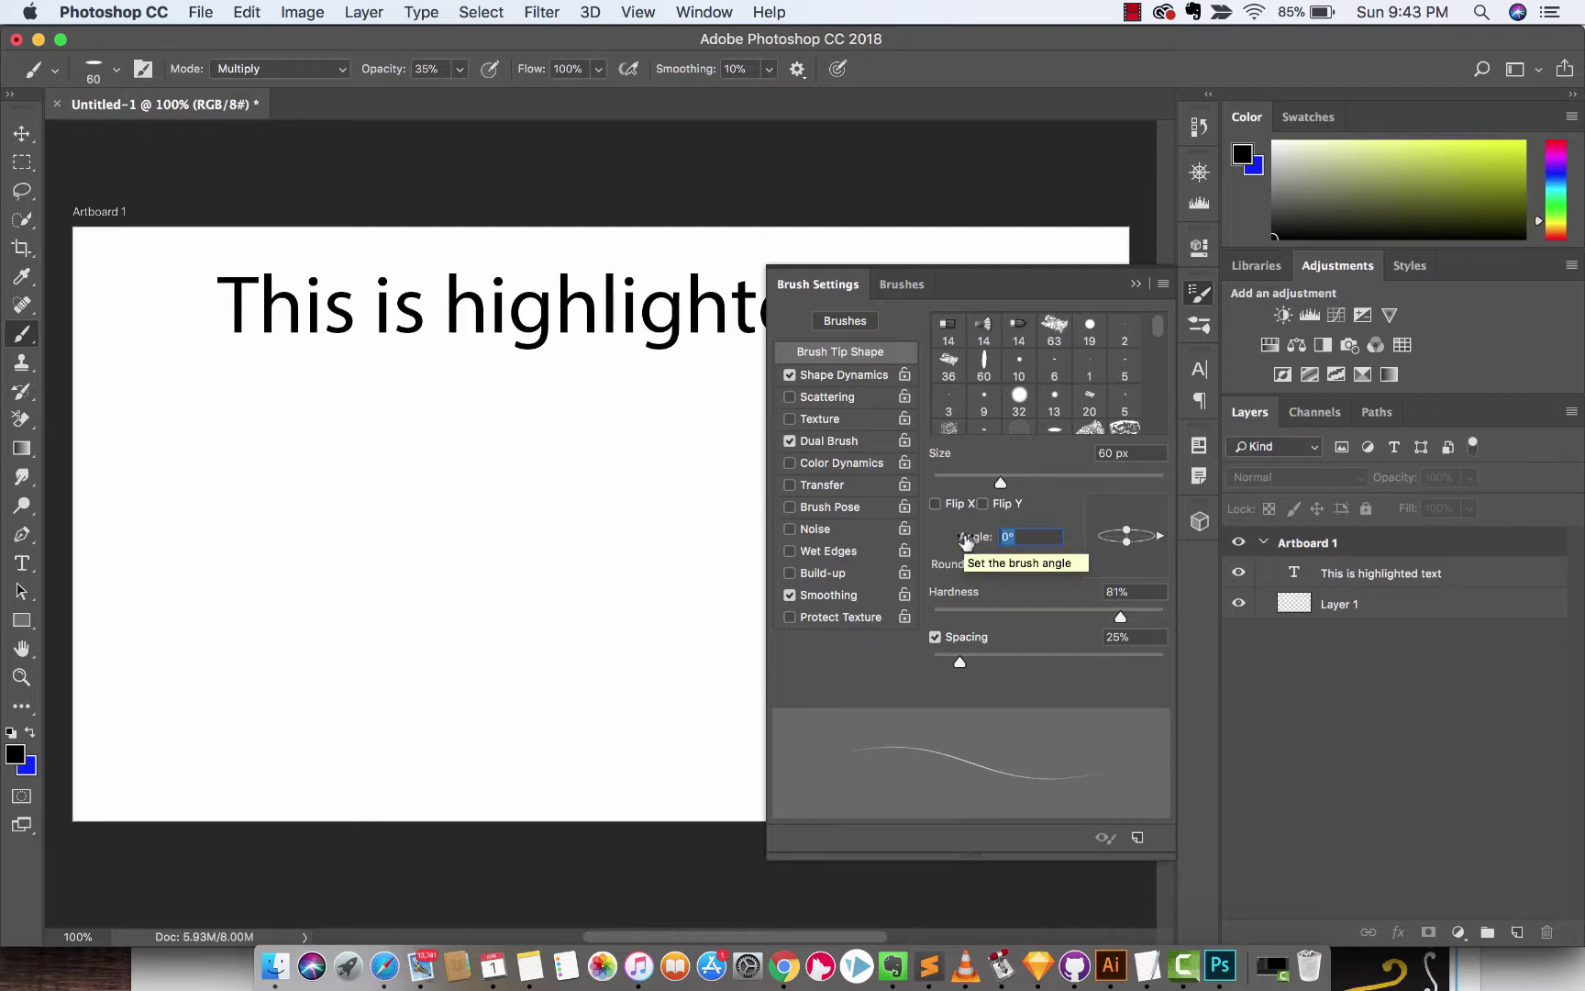
type("77")
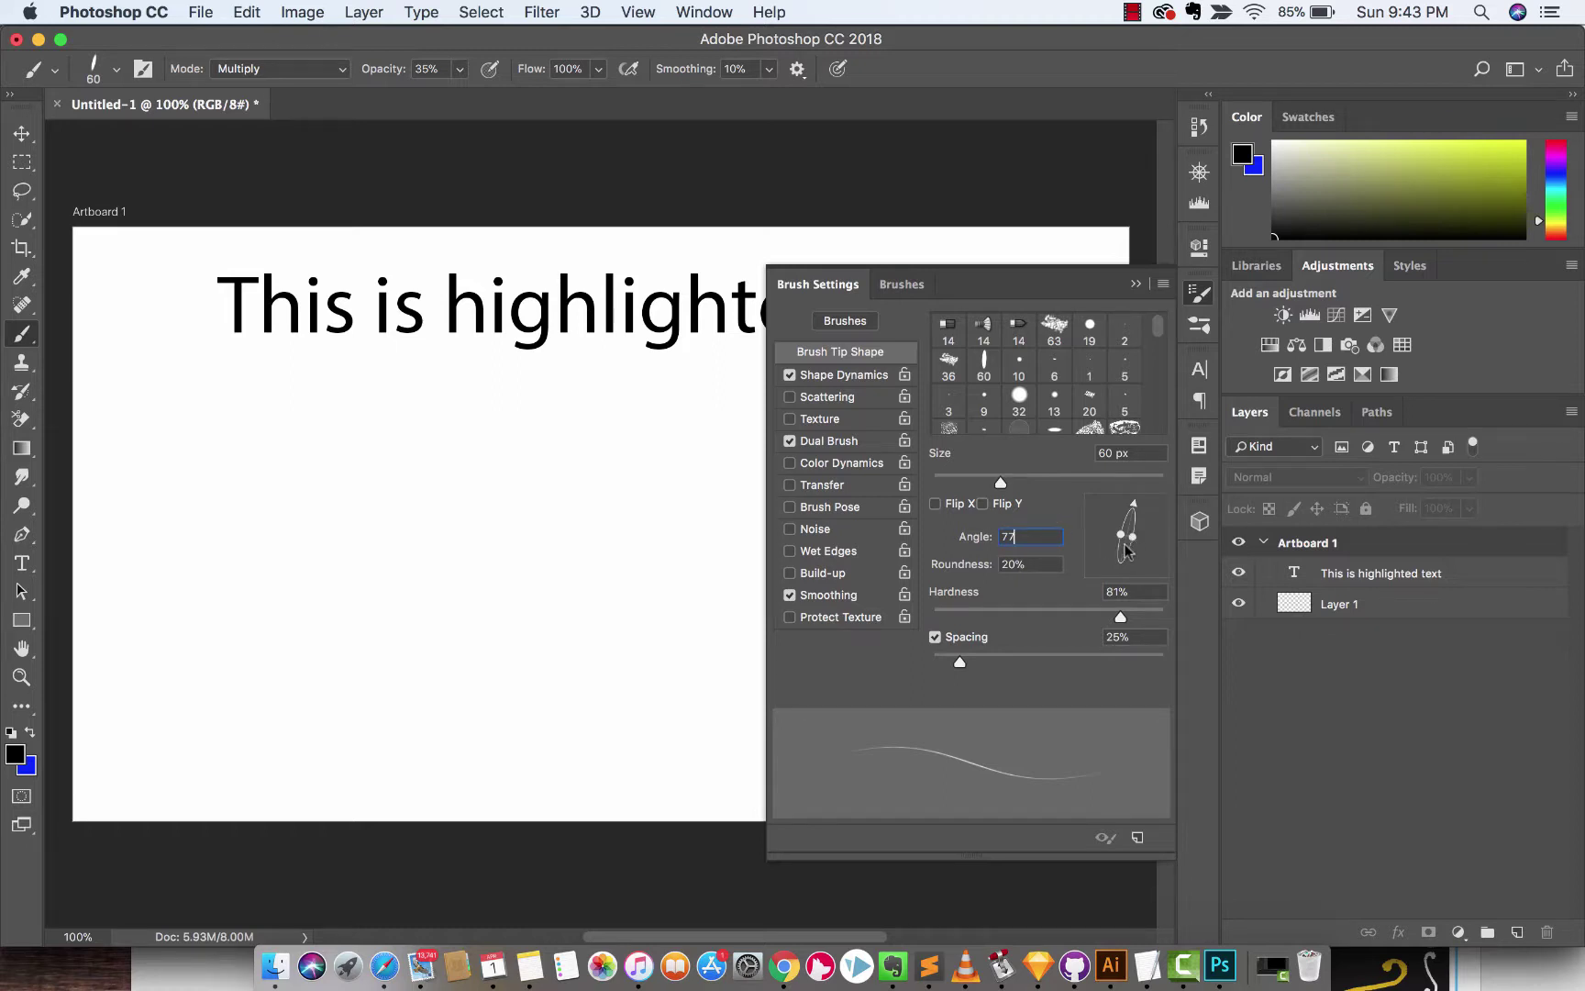
left_click_drag(1131, 530, 1124, 552)
left_click_drag(1121, 616, 1165, 617)
left_click_drag(960, 662, 938, 664)
Step: Collapse Brush Settings and create empty Layer 2 above the heading's text layer
left_click(1137, 285)
left_click(1376, 573)
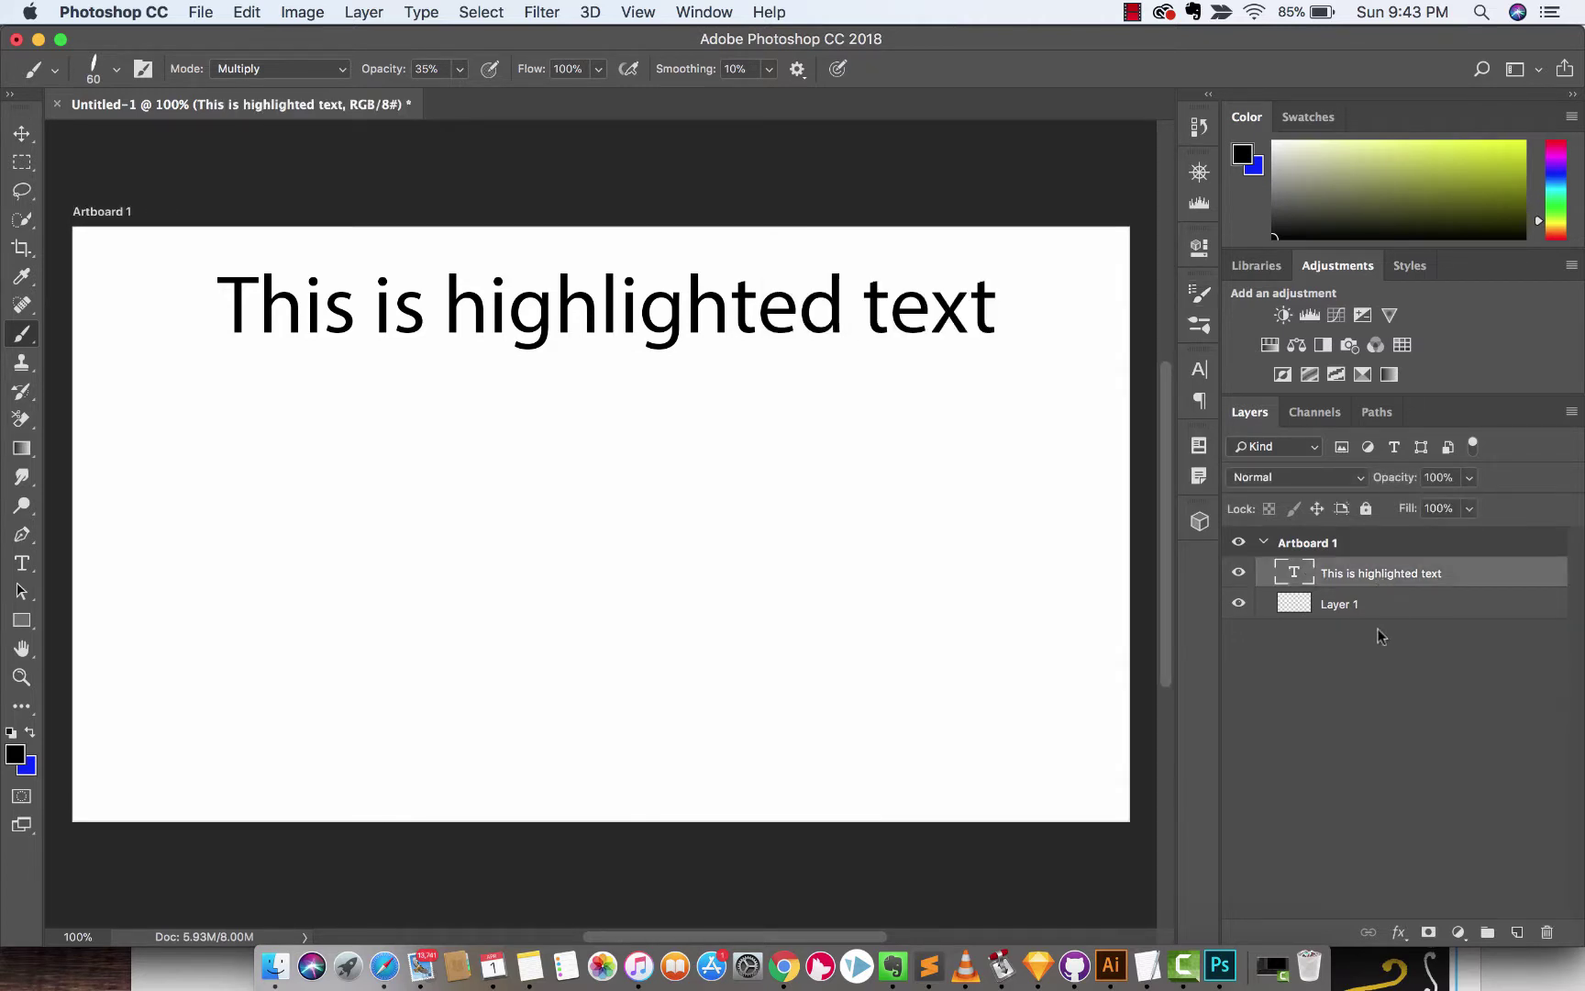
left_click(1371, 656)
left_click(1361, 613)
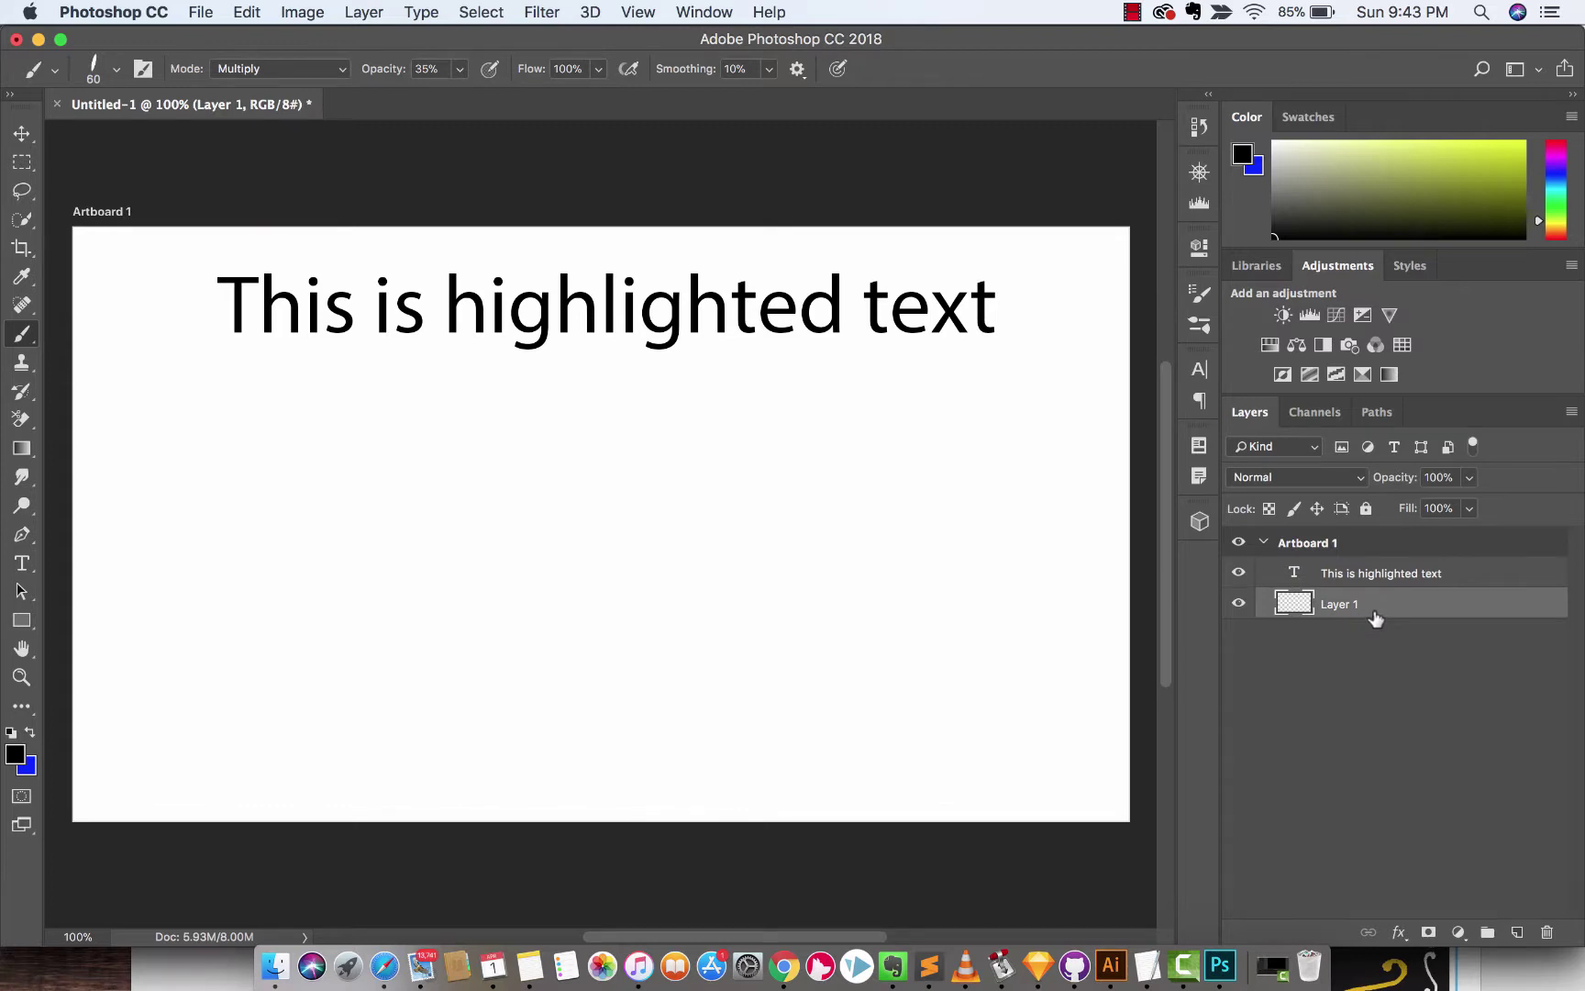
left_click(1356, 713)
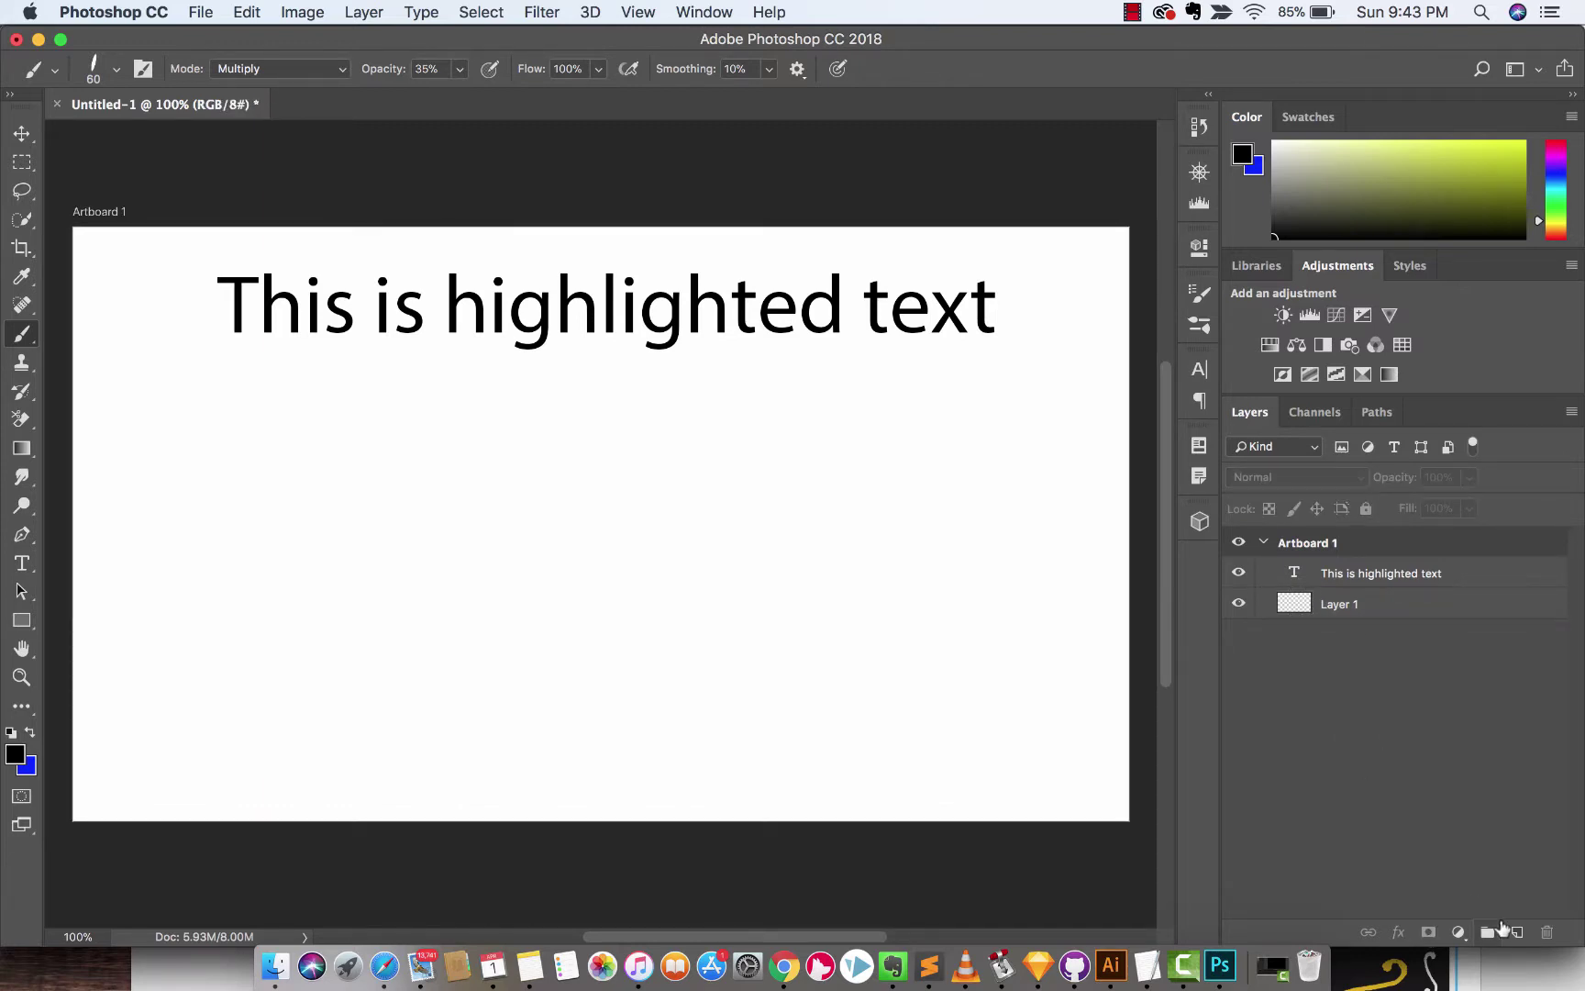
left_click(1519, 934)
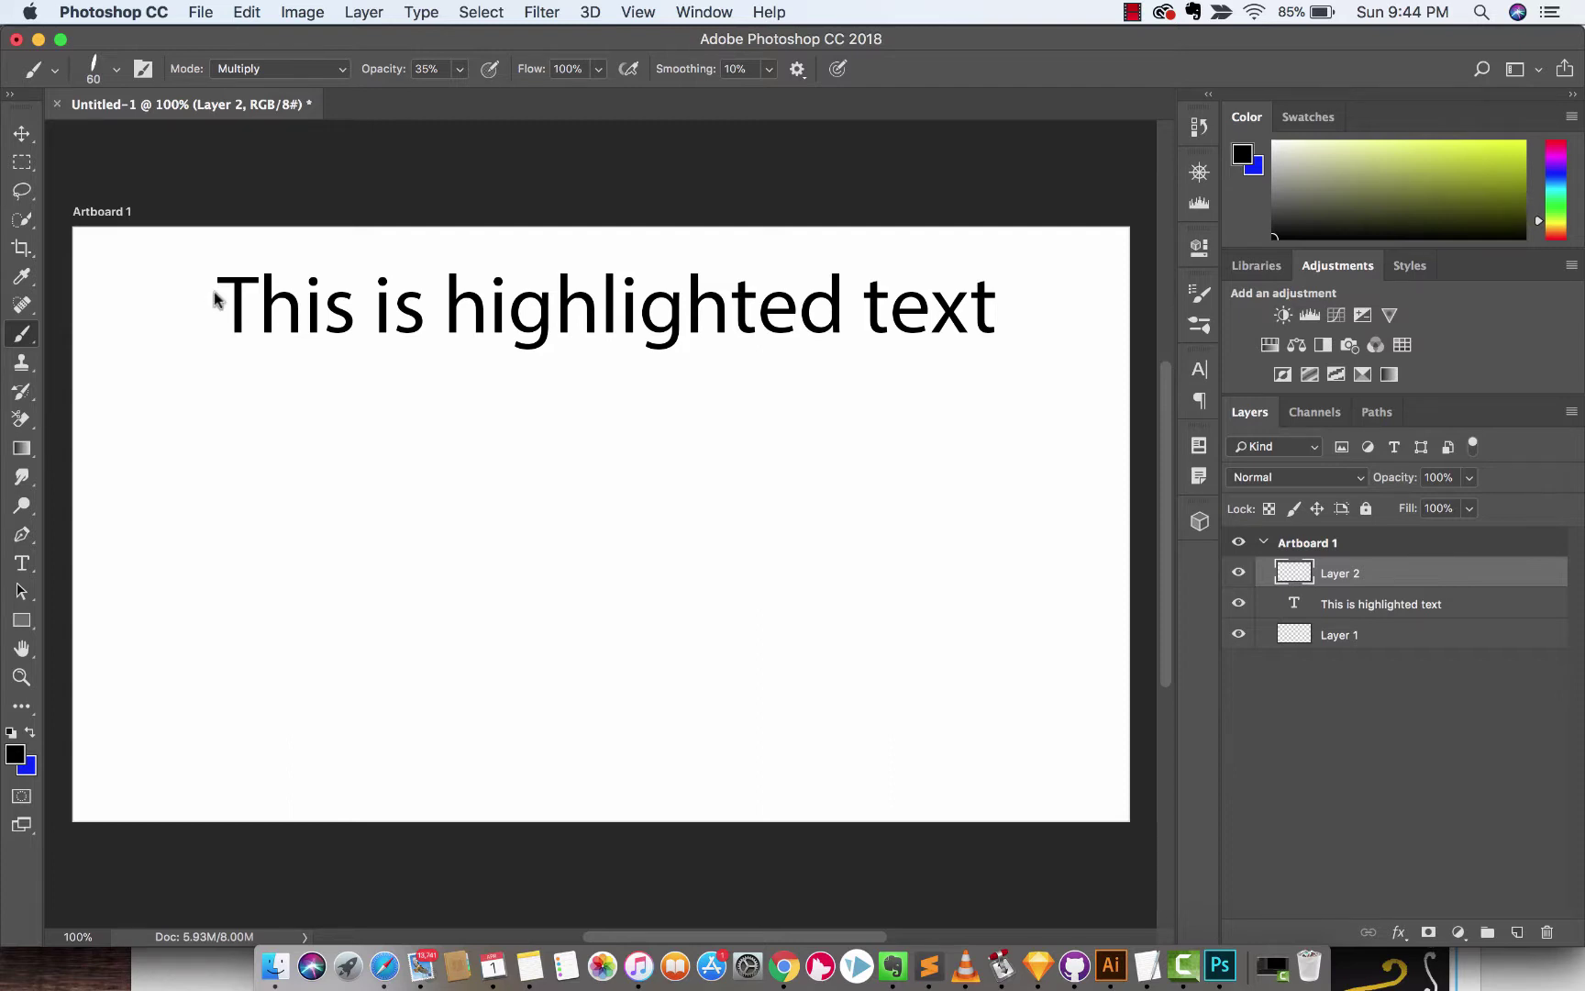
Step: Grow the brush from 60 px through 70 and 80 to 125 px
key("bracketright")
key("bracketright")
key("bracketright")
key("bracketright")
left_click_drag(212, 304, 1040, 305)
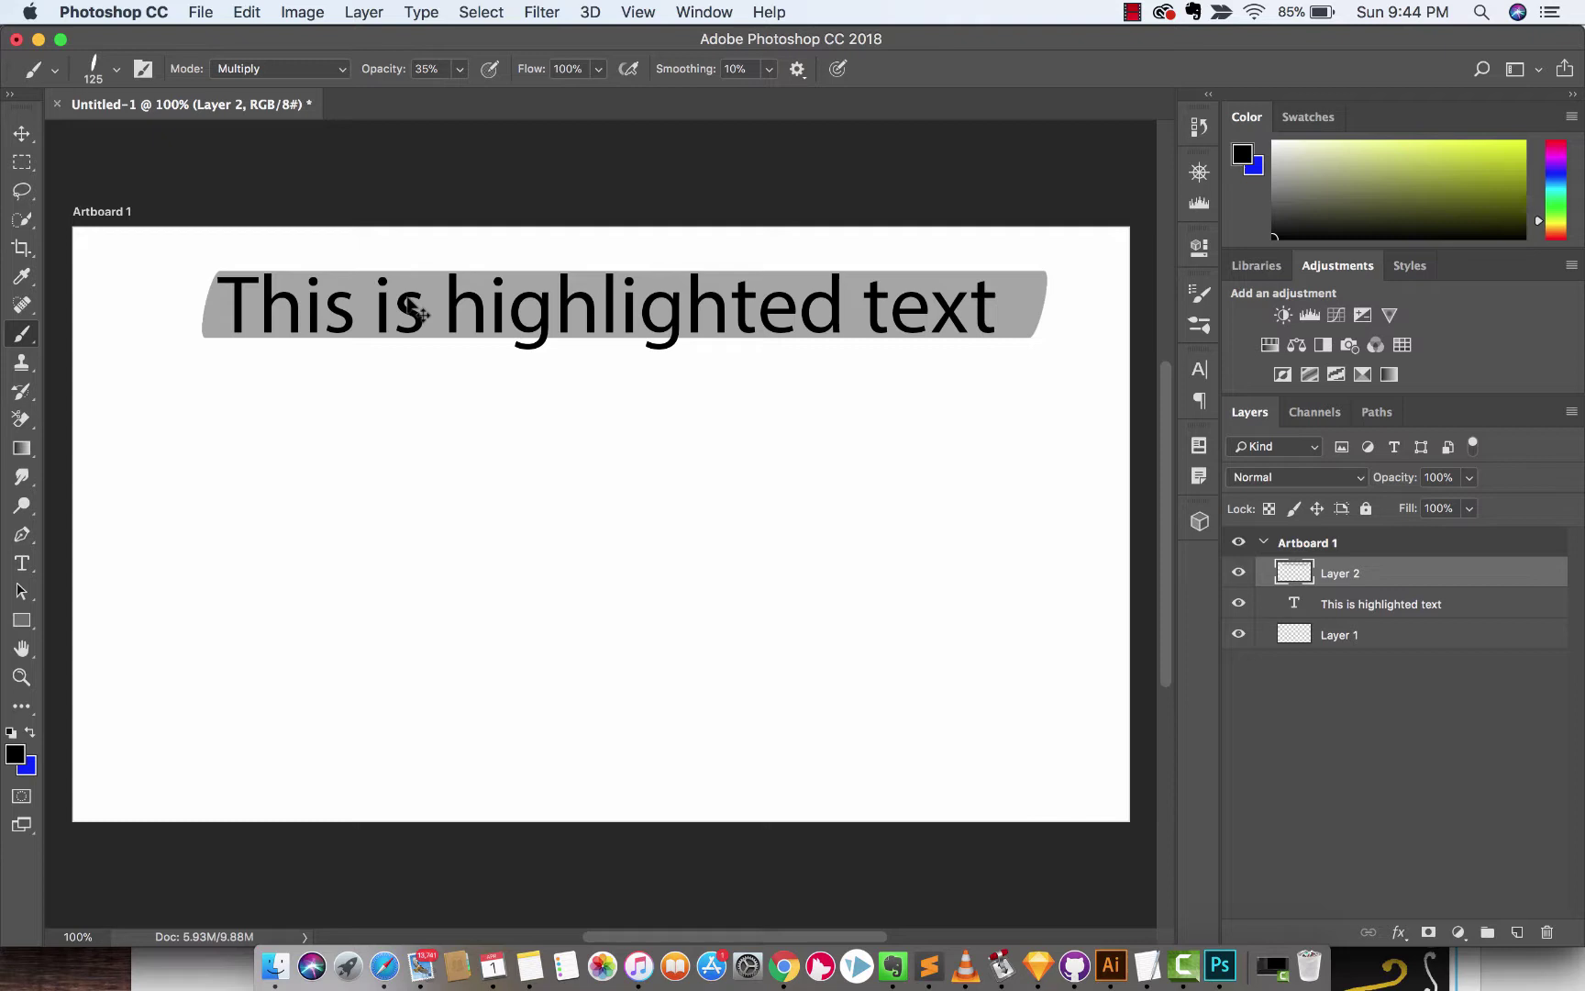
key("super+z")
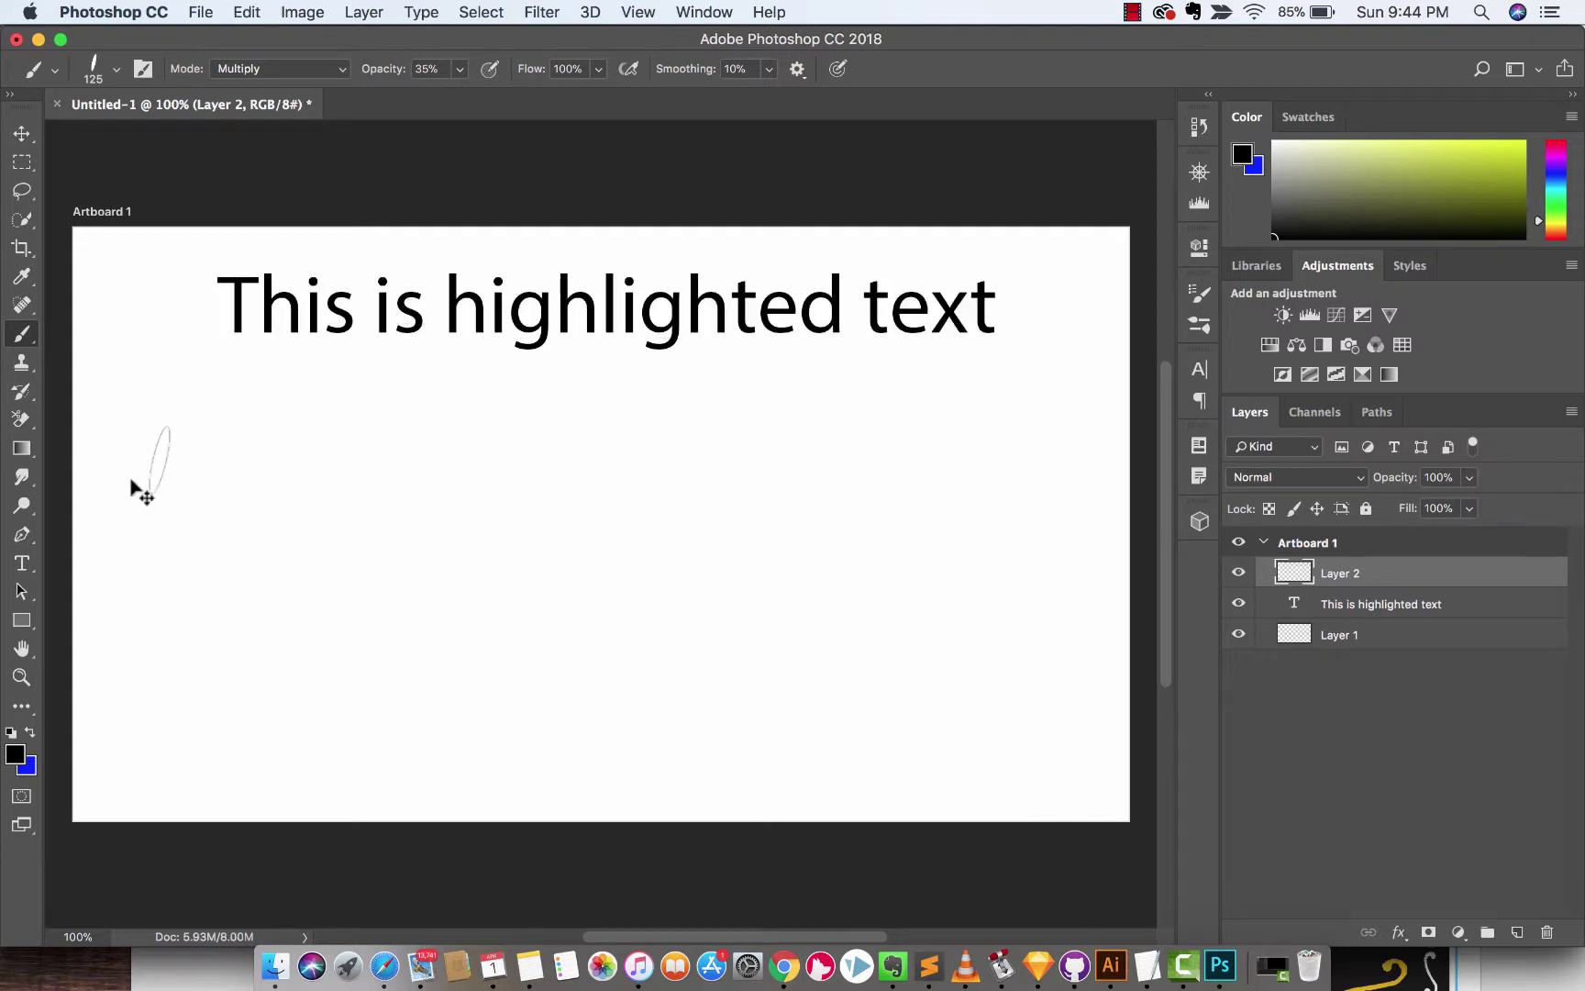
Step: Set the foreground colour to yellow #eaff00 in the Color Picker
left_click(16, 757)
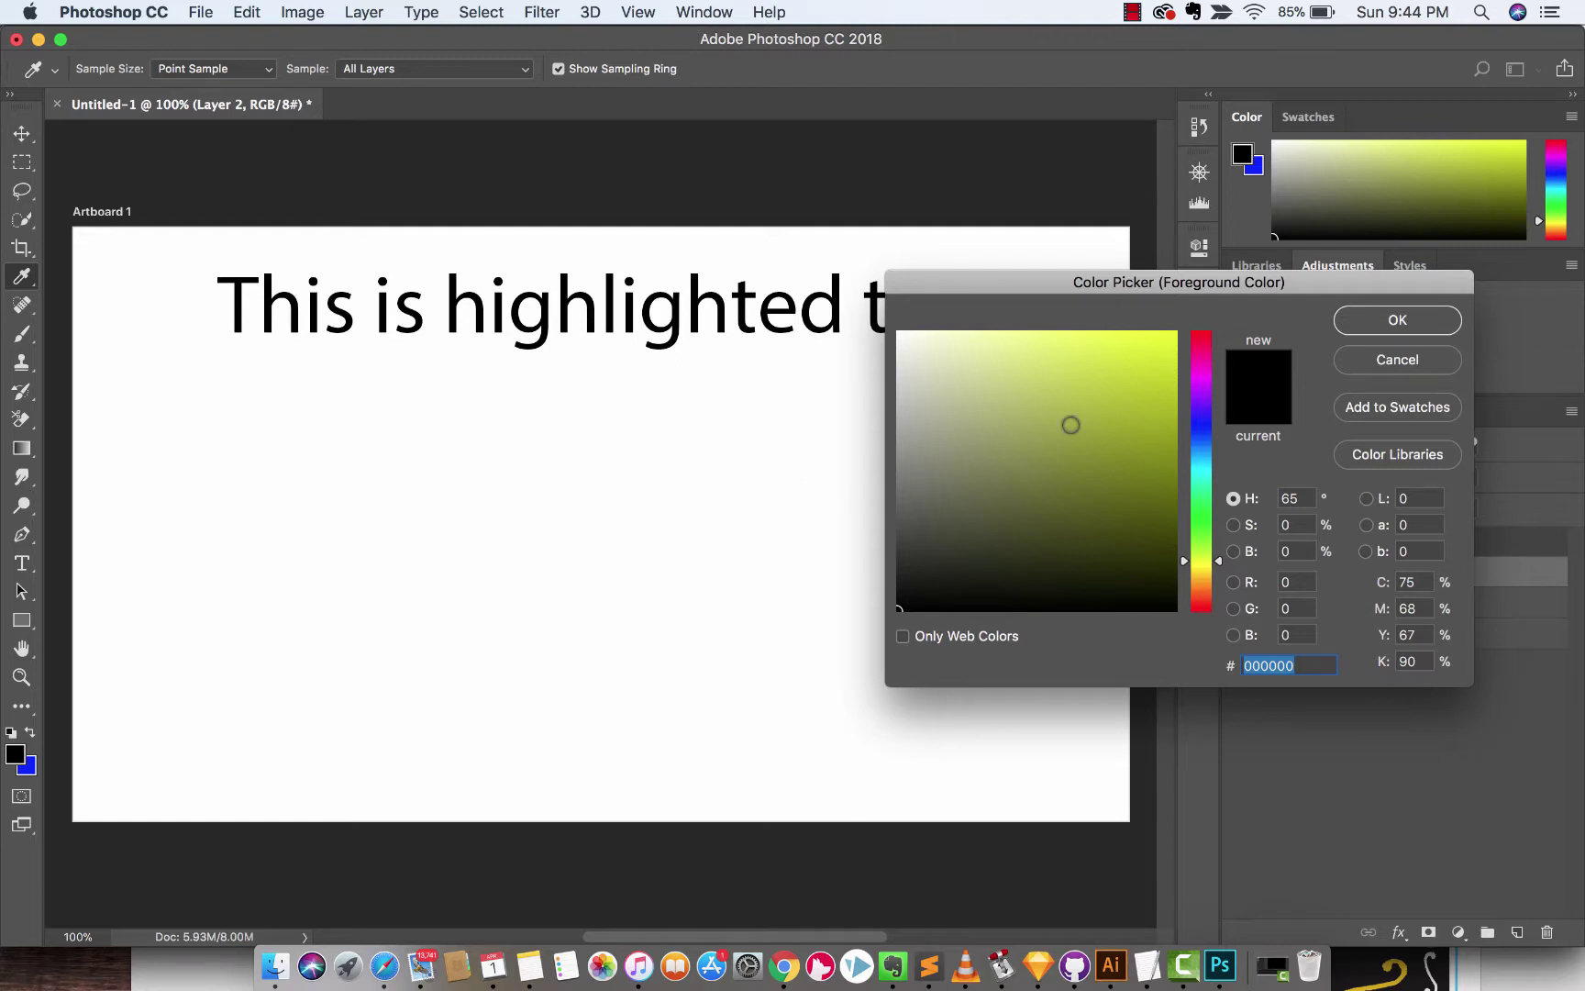
left_click(1174, 331)
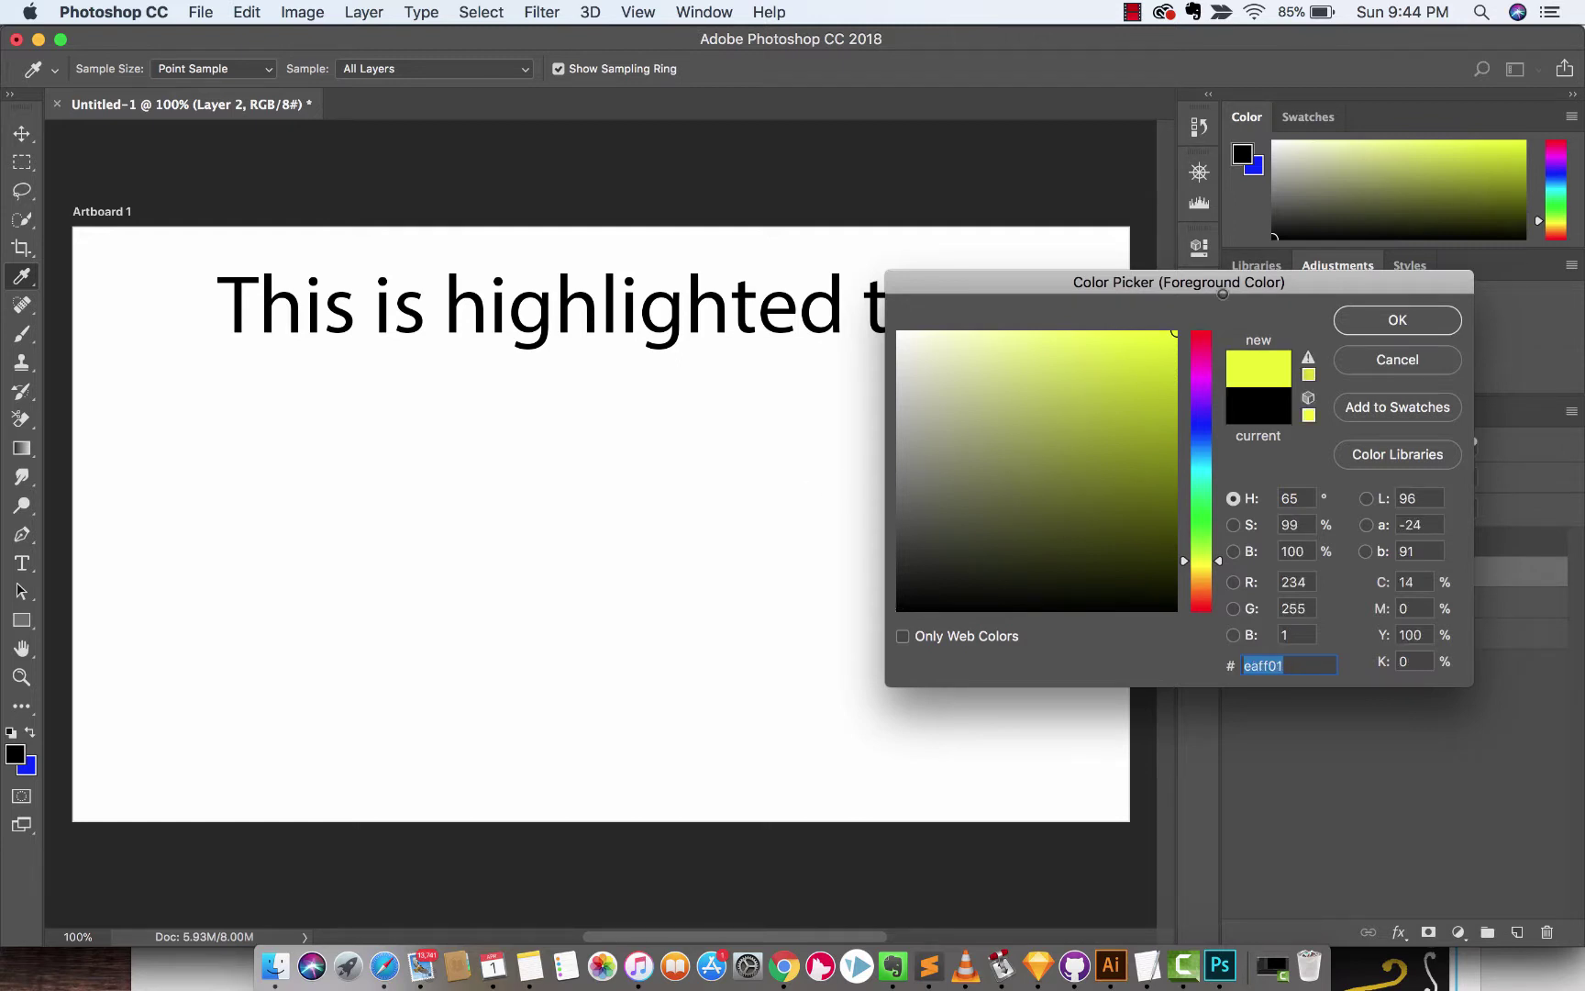
left_click(1397, 320)
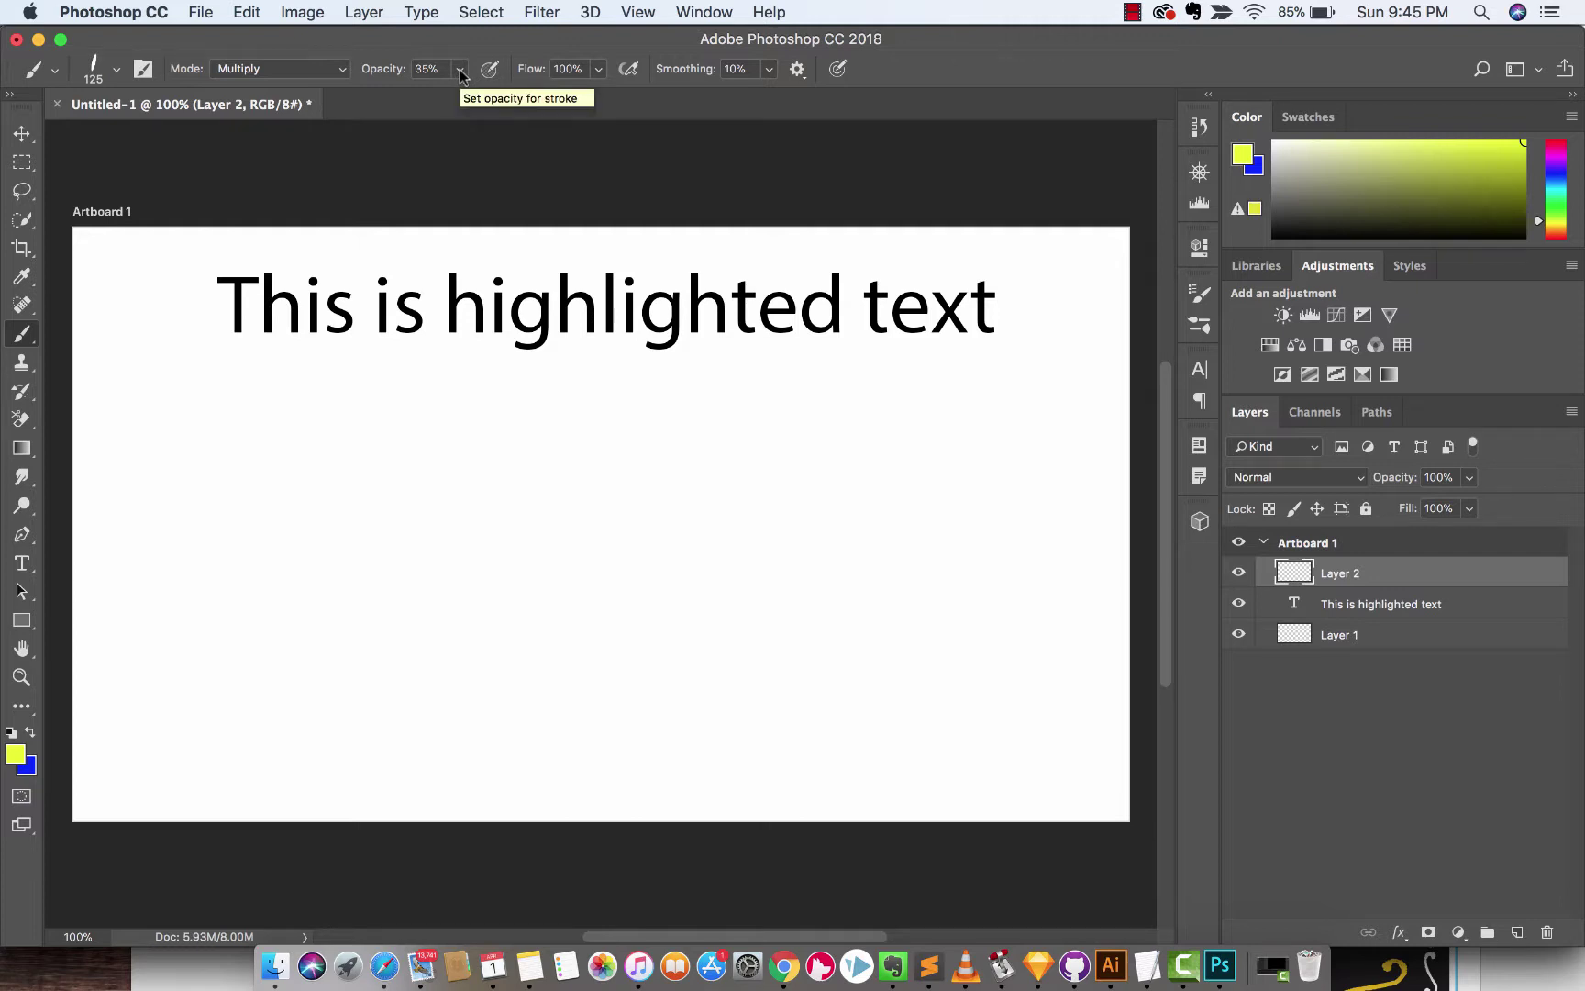
Step: Paint two overlapping yellow strokes across the heading, left to right and back
left_click(425, 68)
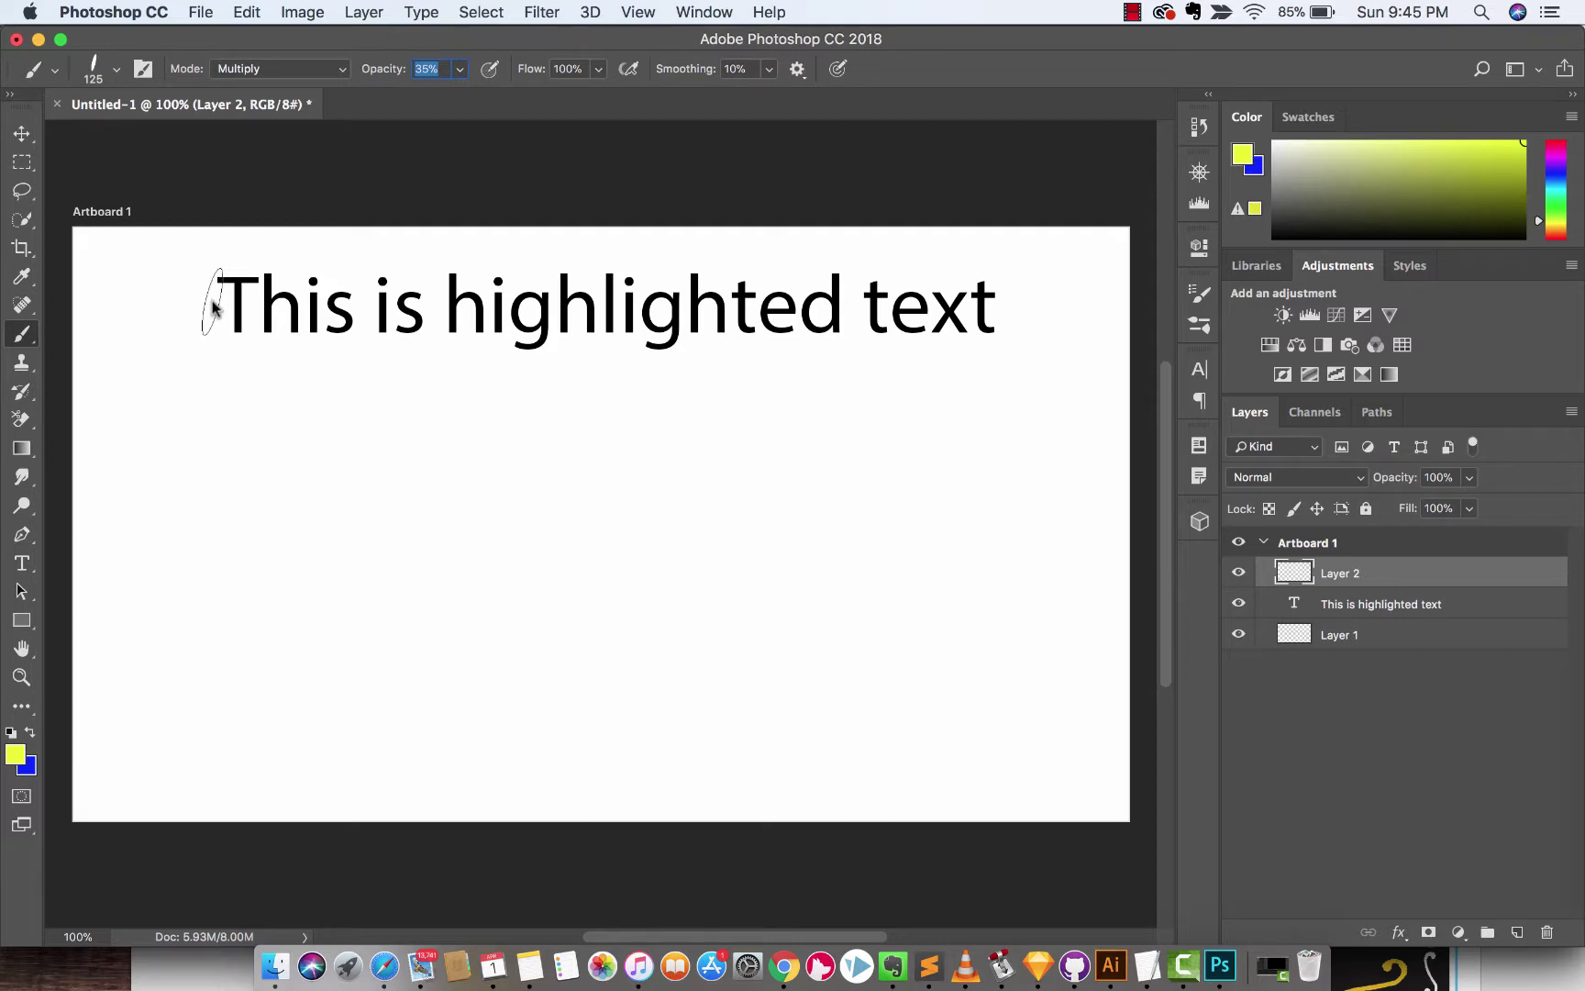
left_click_drag(213, 306, 1002, 305)
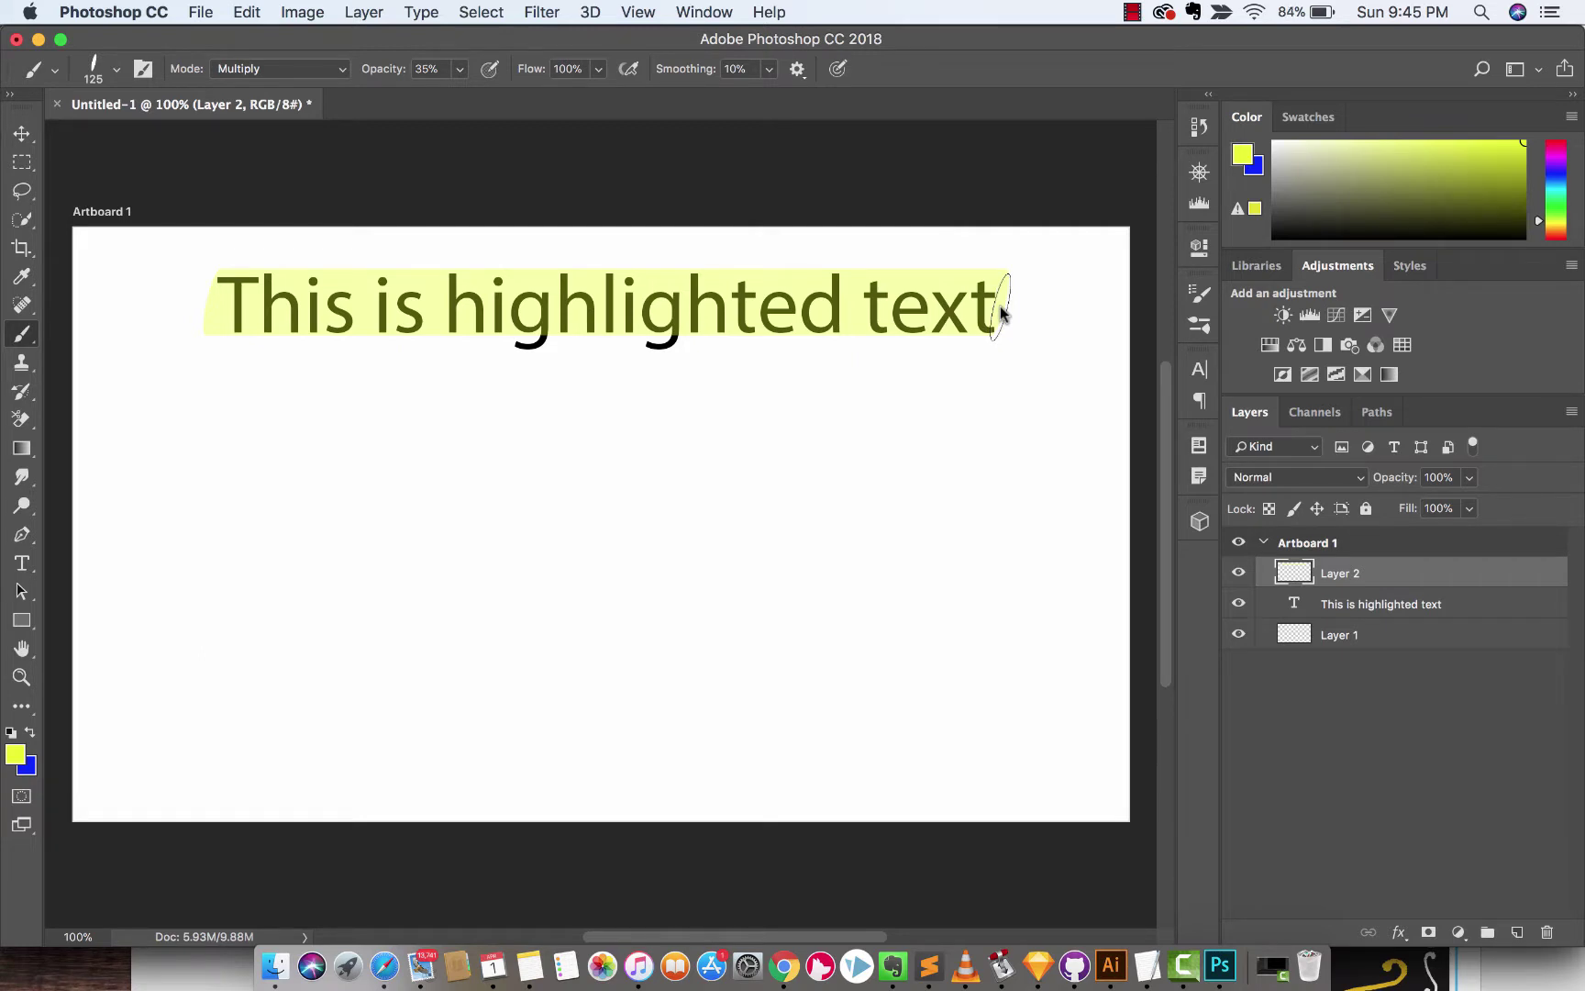
left_click_drag(1003, 307, 198, 305)
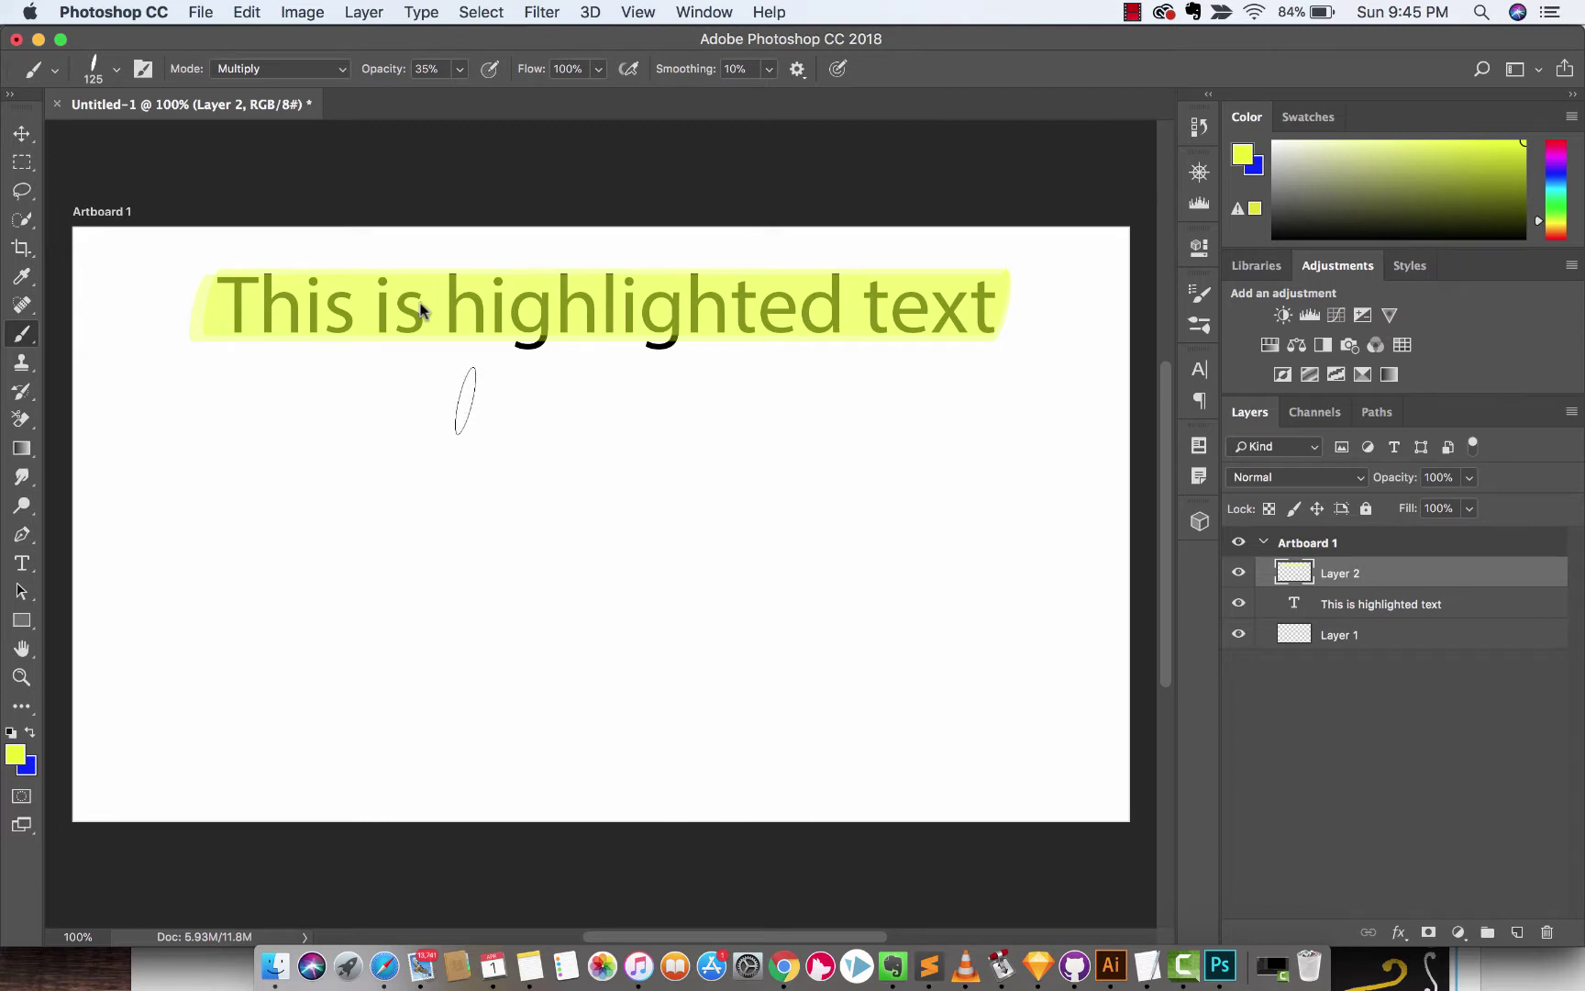
left_click(284, 68)
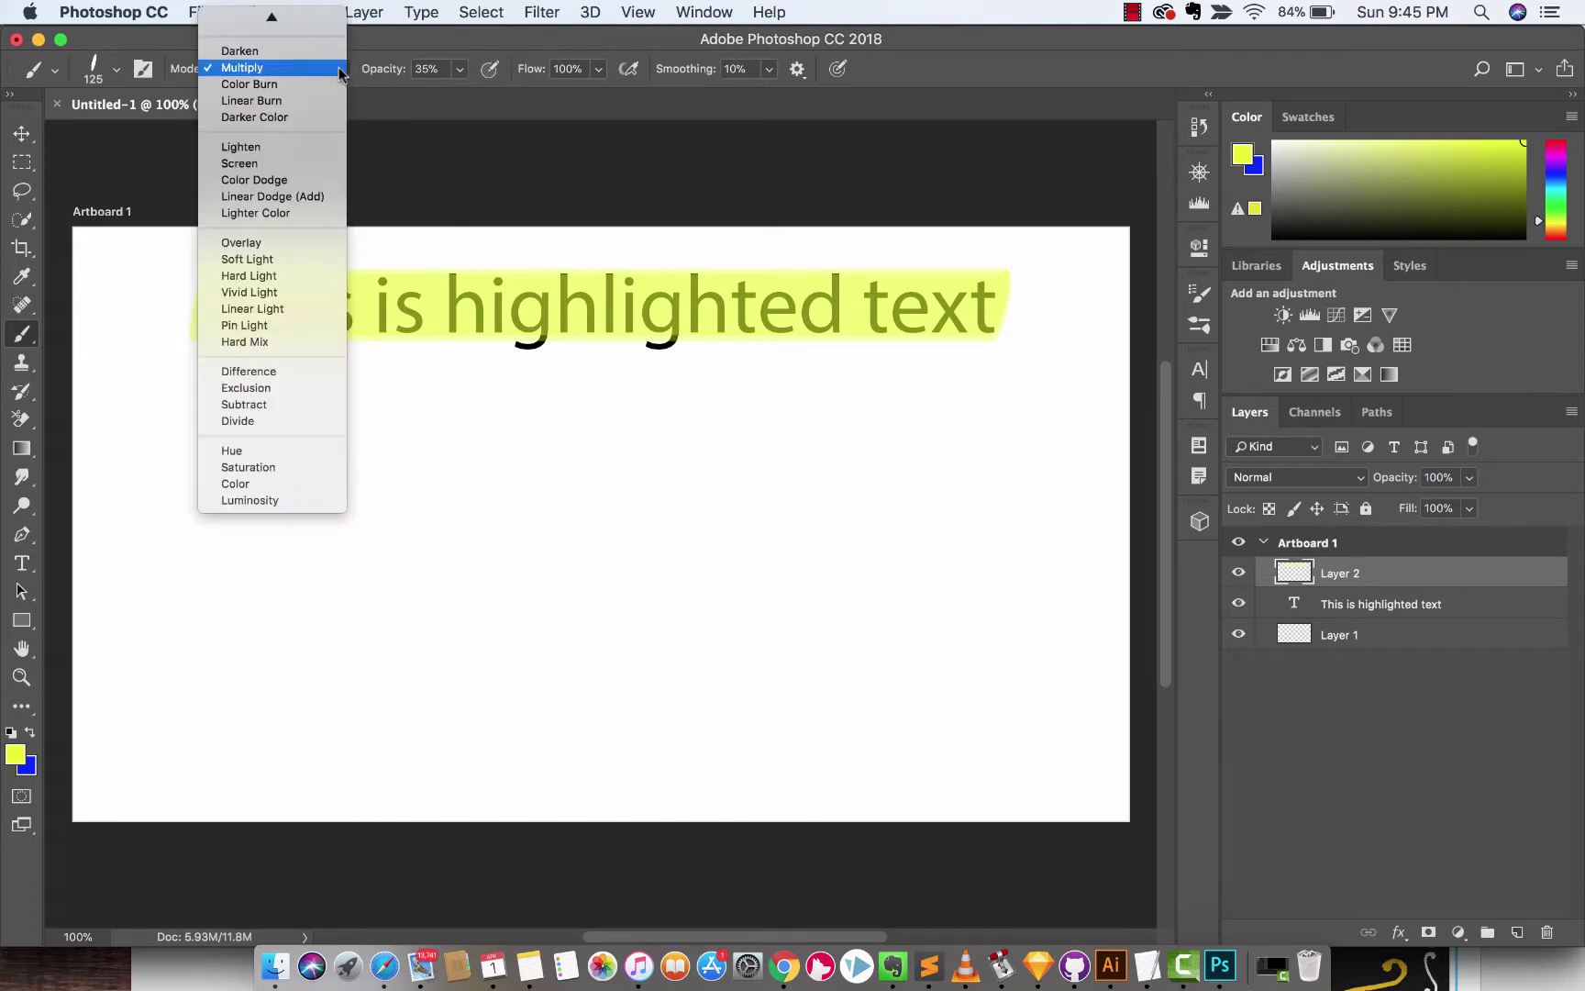
left_click(301, 66)
scroll(301, 77, "up", 2)
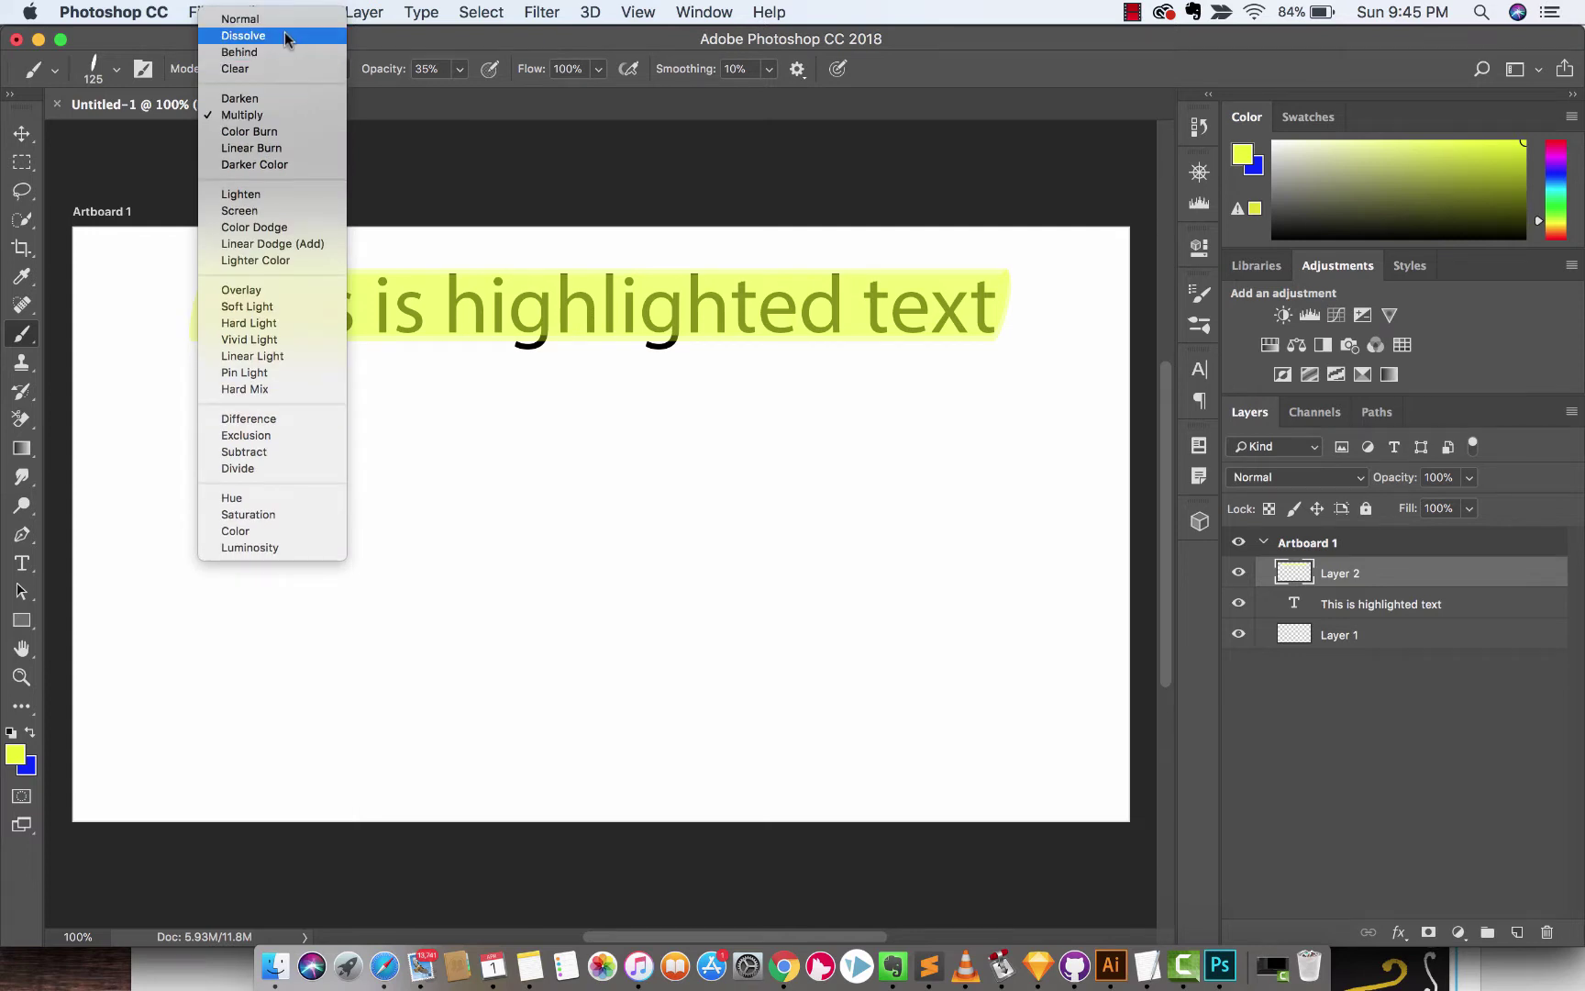
left_click(273, 115)
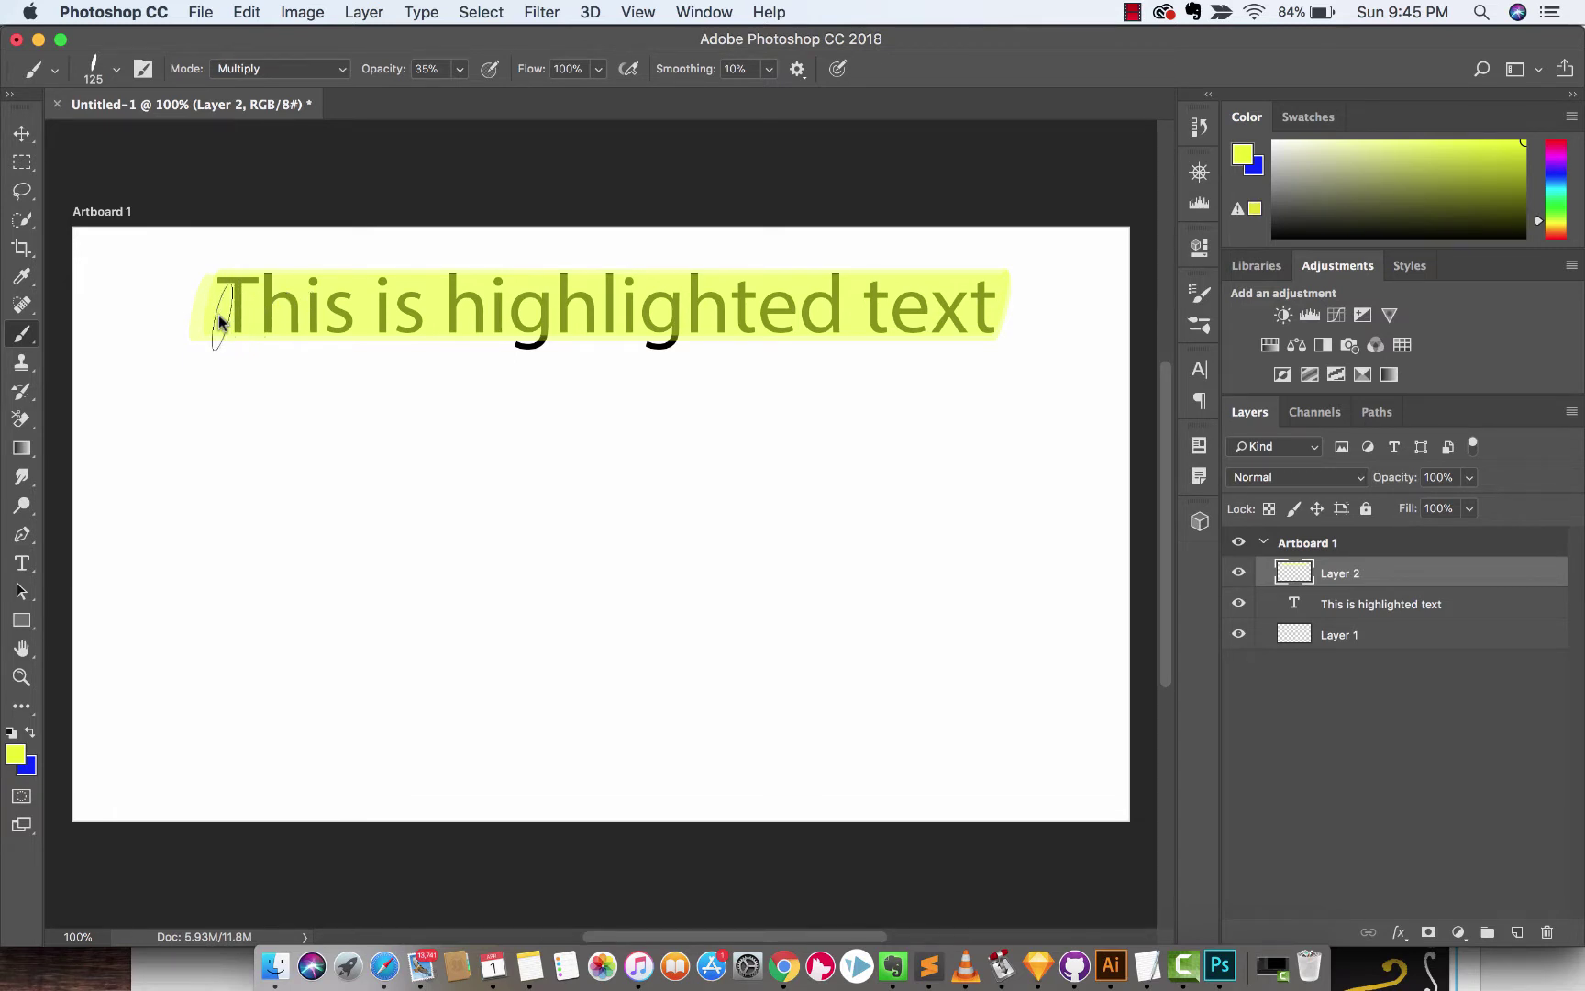
Step: Roughen the highlight's ends, undo a stray drip, and repaint its top and bottom edges
left_click_drag(199, 304, 208, 301)
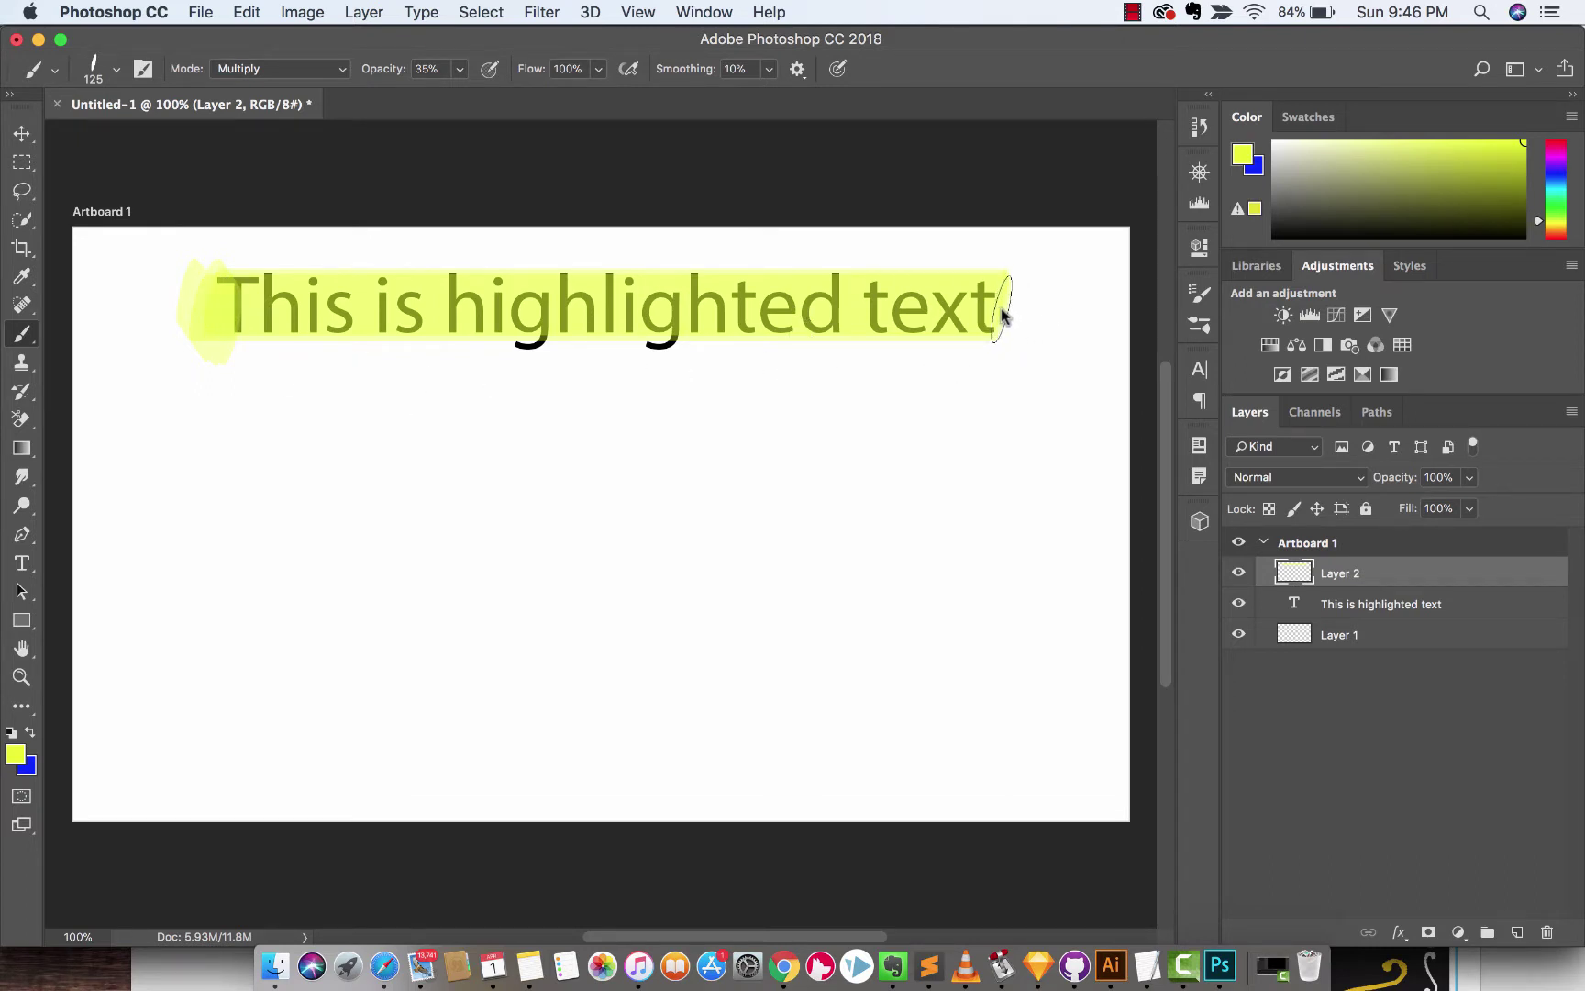
left_click_drag(997, 291, 991, 359)
left_click_drag(409, 348, 595, 421)
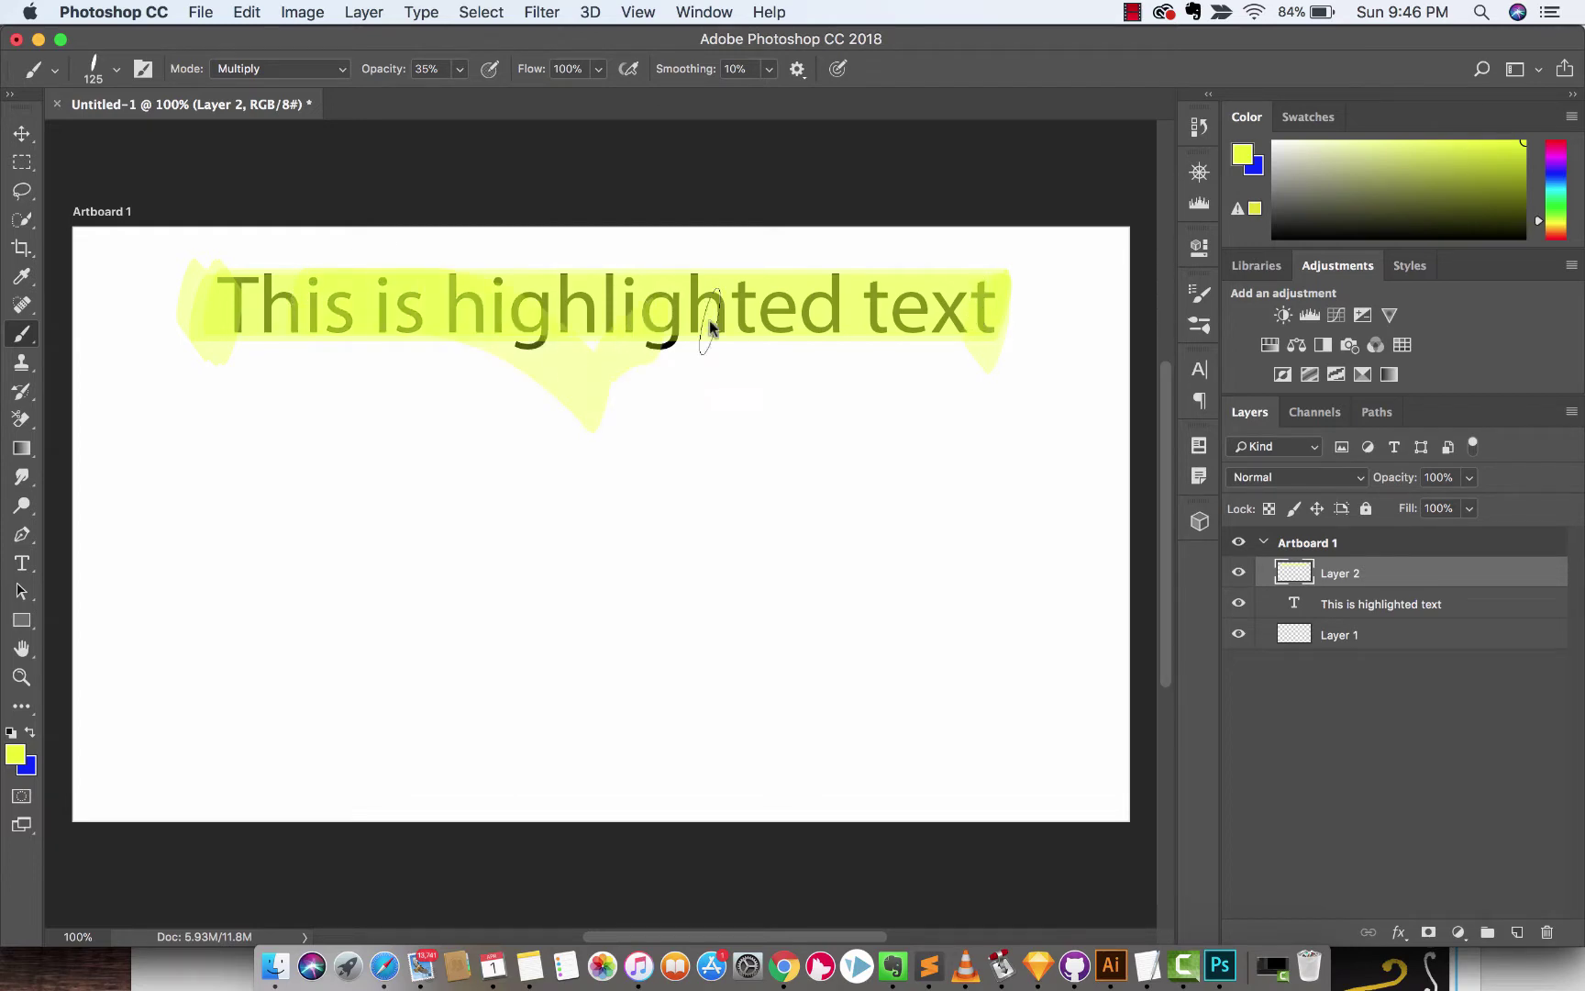
key("super+z")
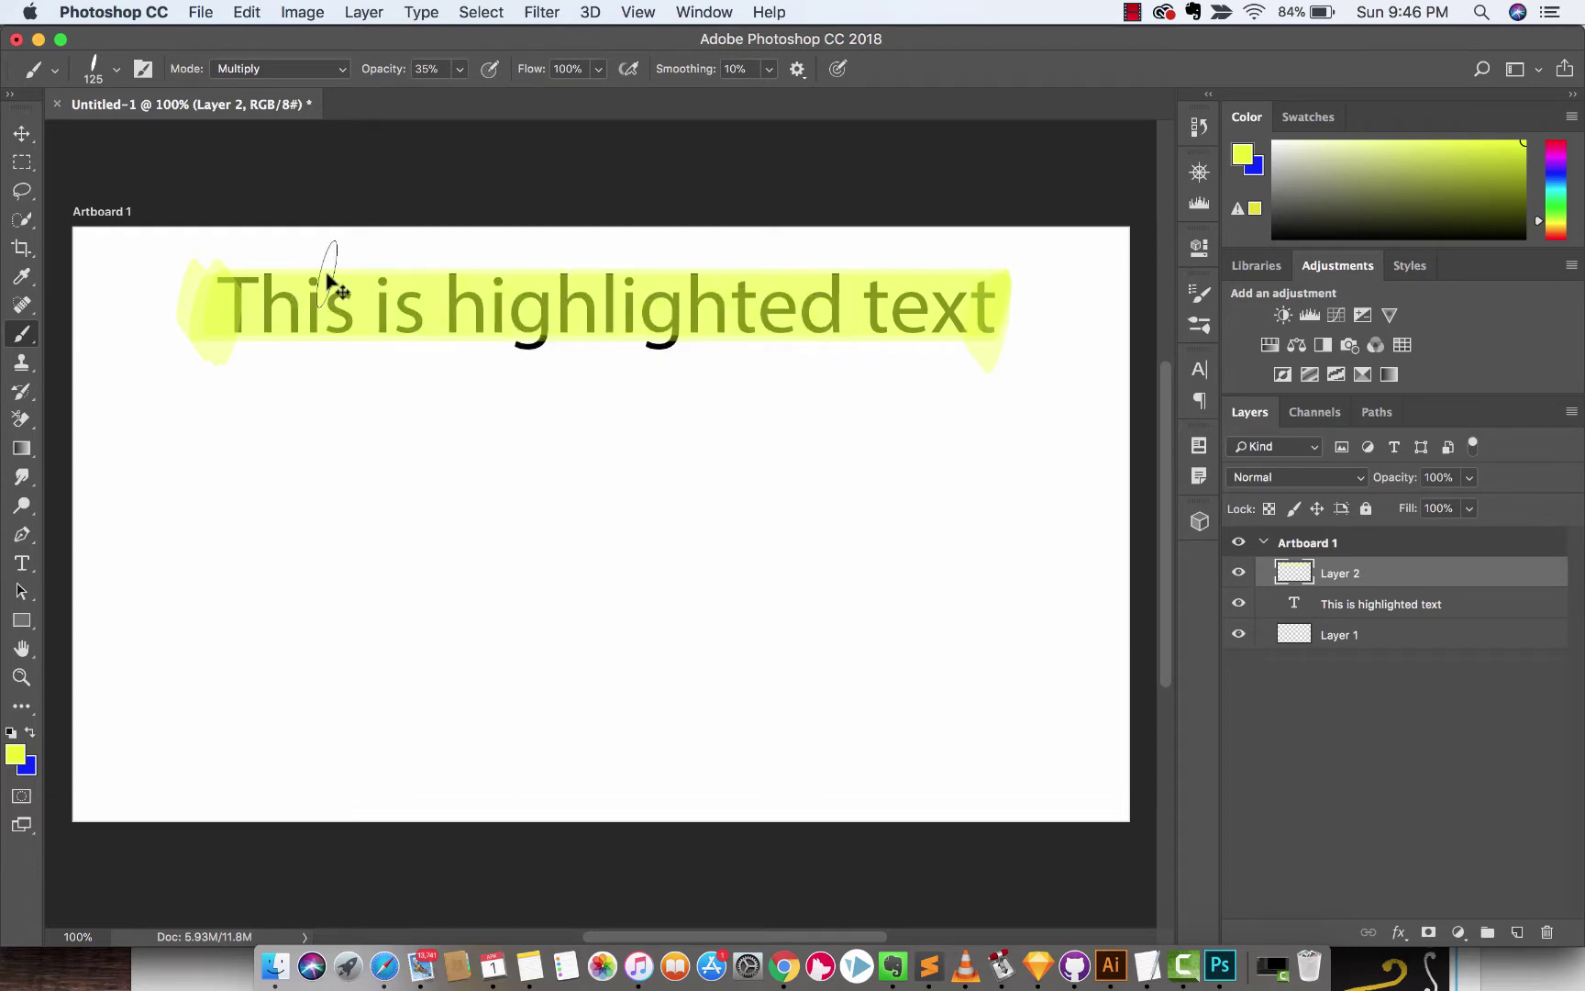
left_click_drag(297, 266, 942, 322)
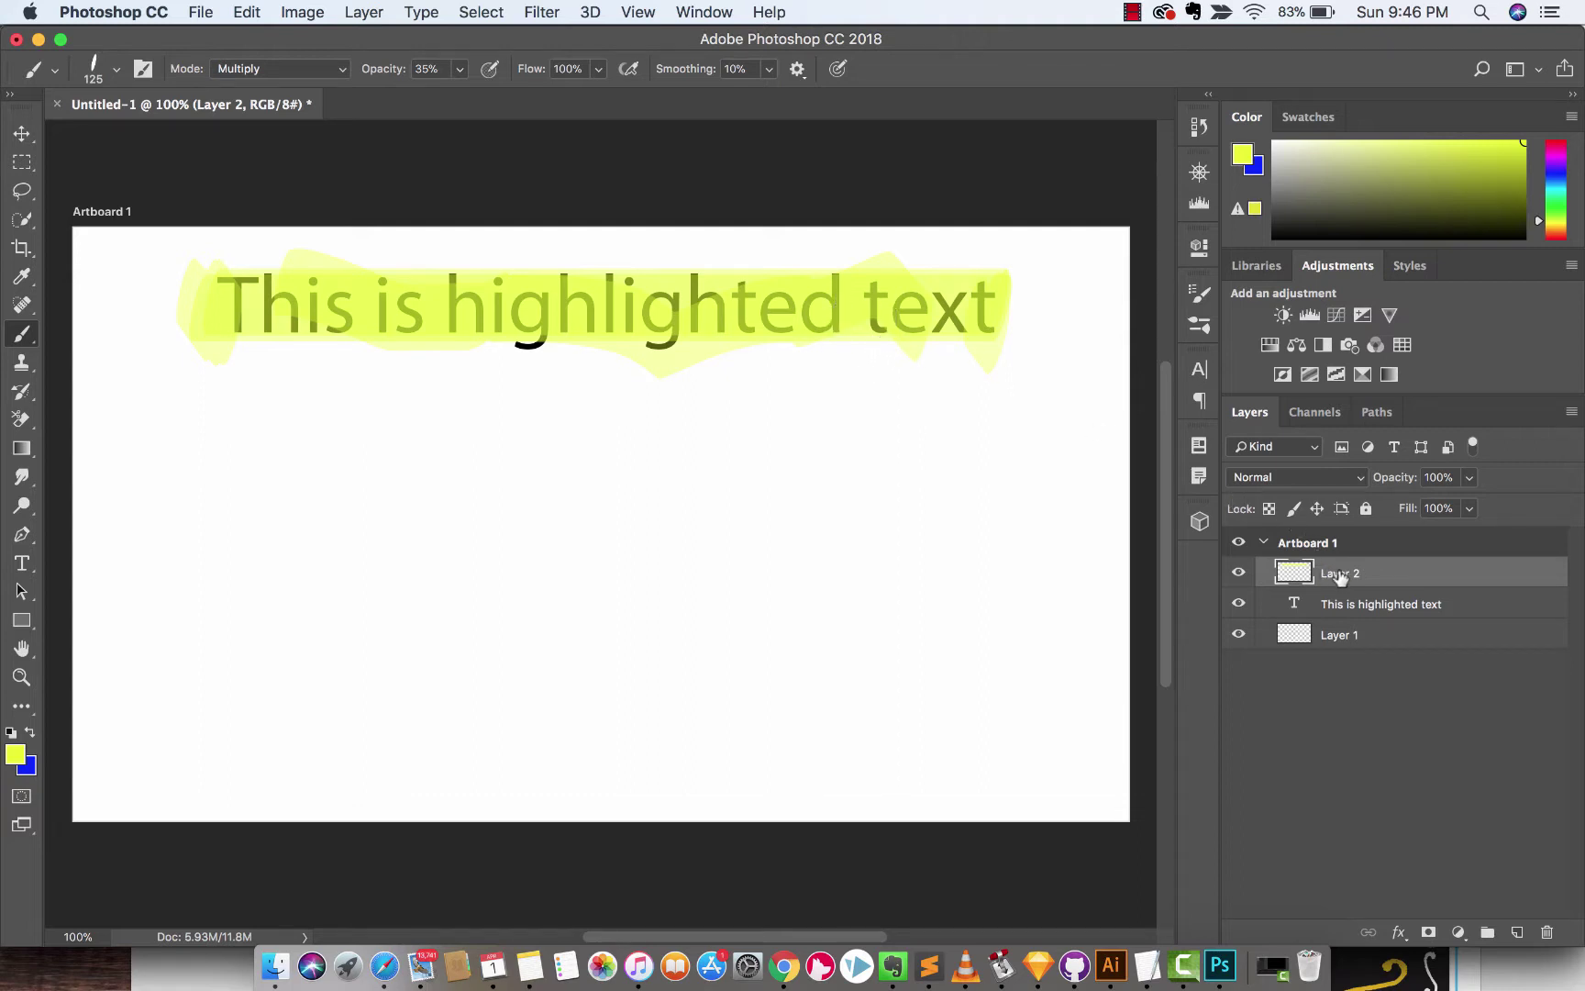
Step: Delete the empty Layer 1 and rename the highlighter layer, Layer 2, to 'Layer 1'
left_click(1342, 636)
key("BackSpace")
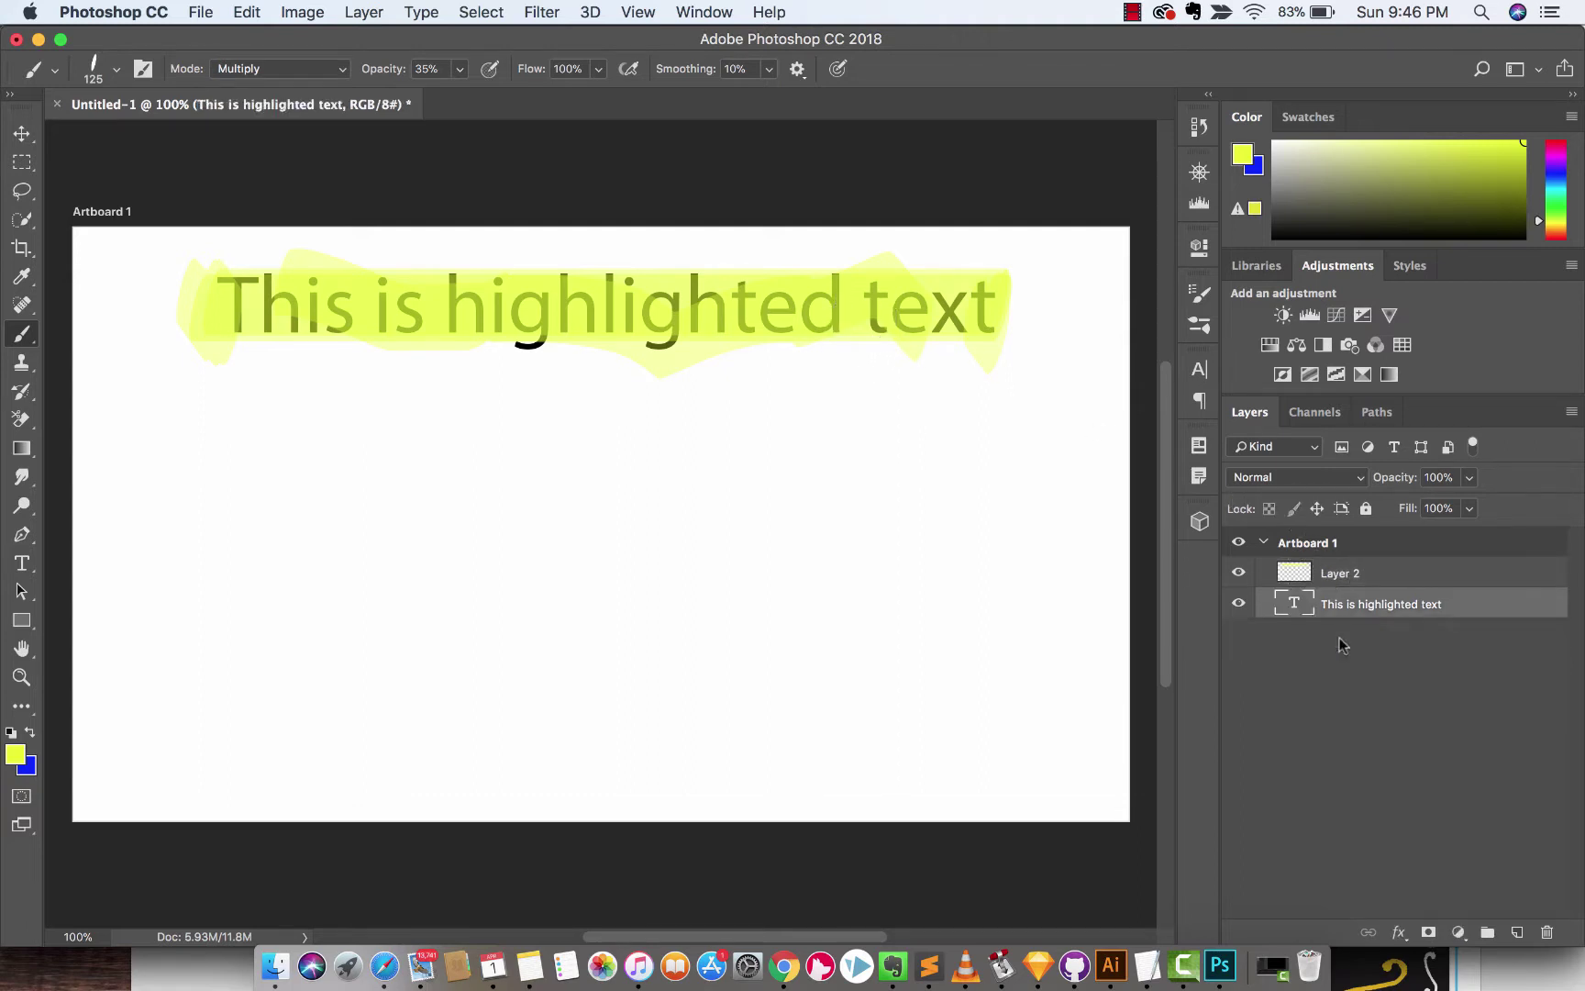
left_click(1342, 574)
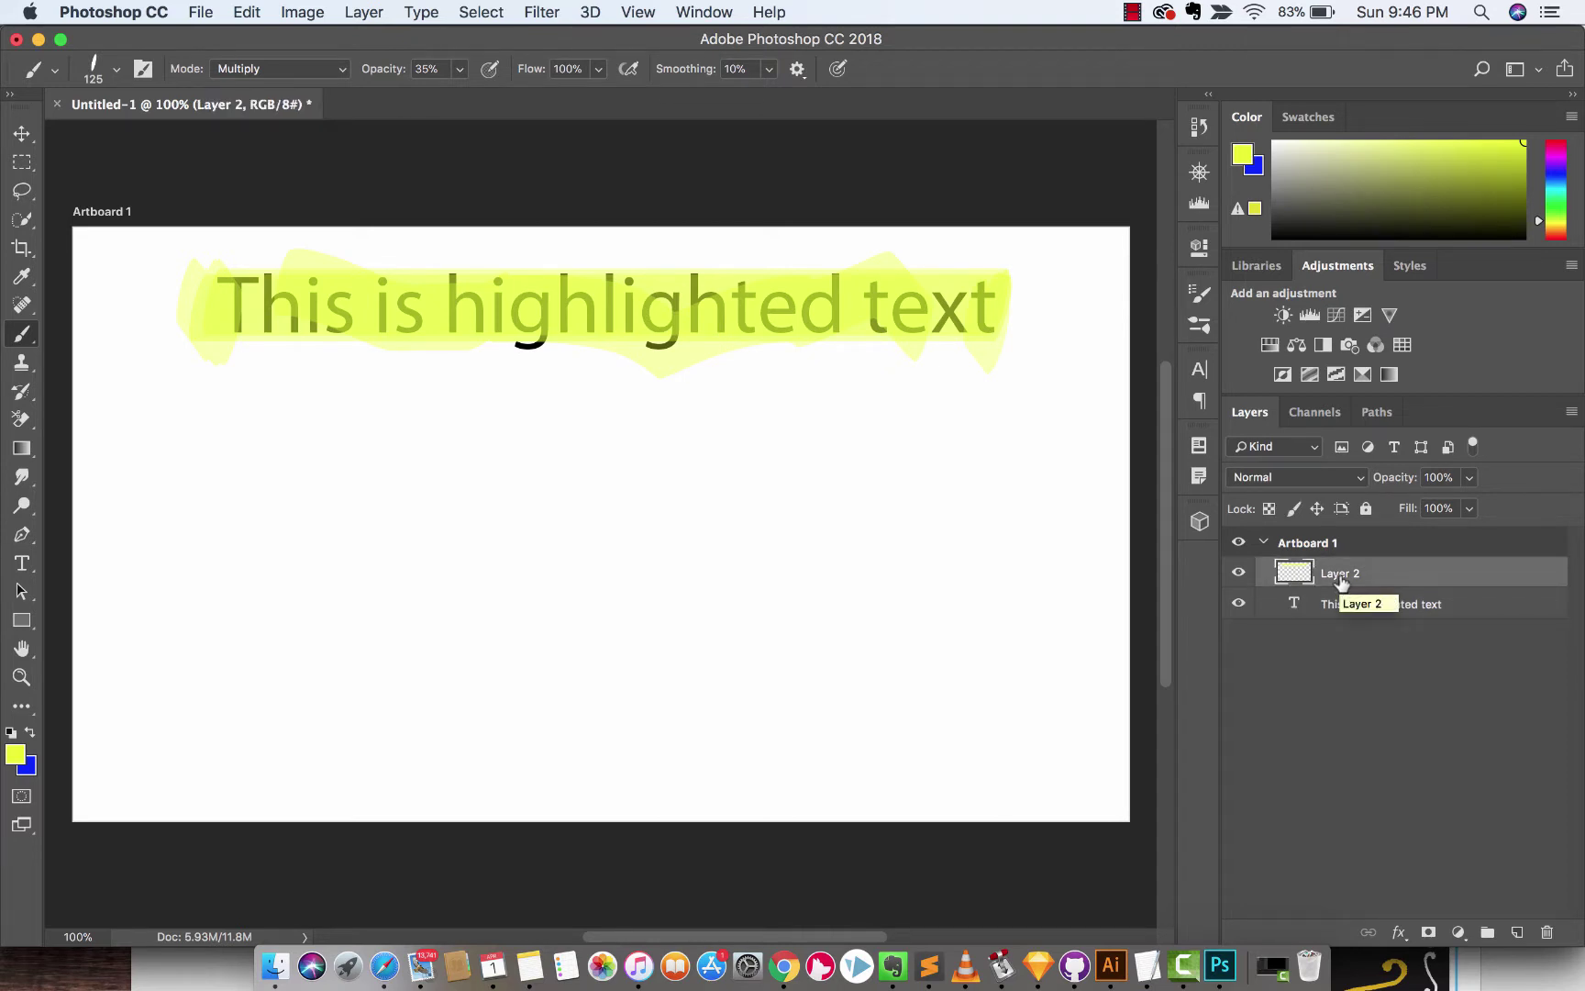
double_click(1341, 574)
type("Layer 1")
key("Return")
Step: Set the highlighter layer's blend mode from Normal to Multiply, then select the heading text layer
left_click(1299, 478)
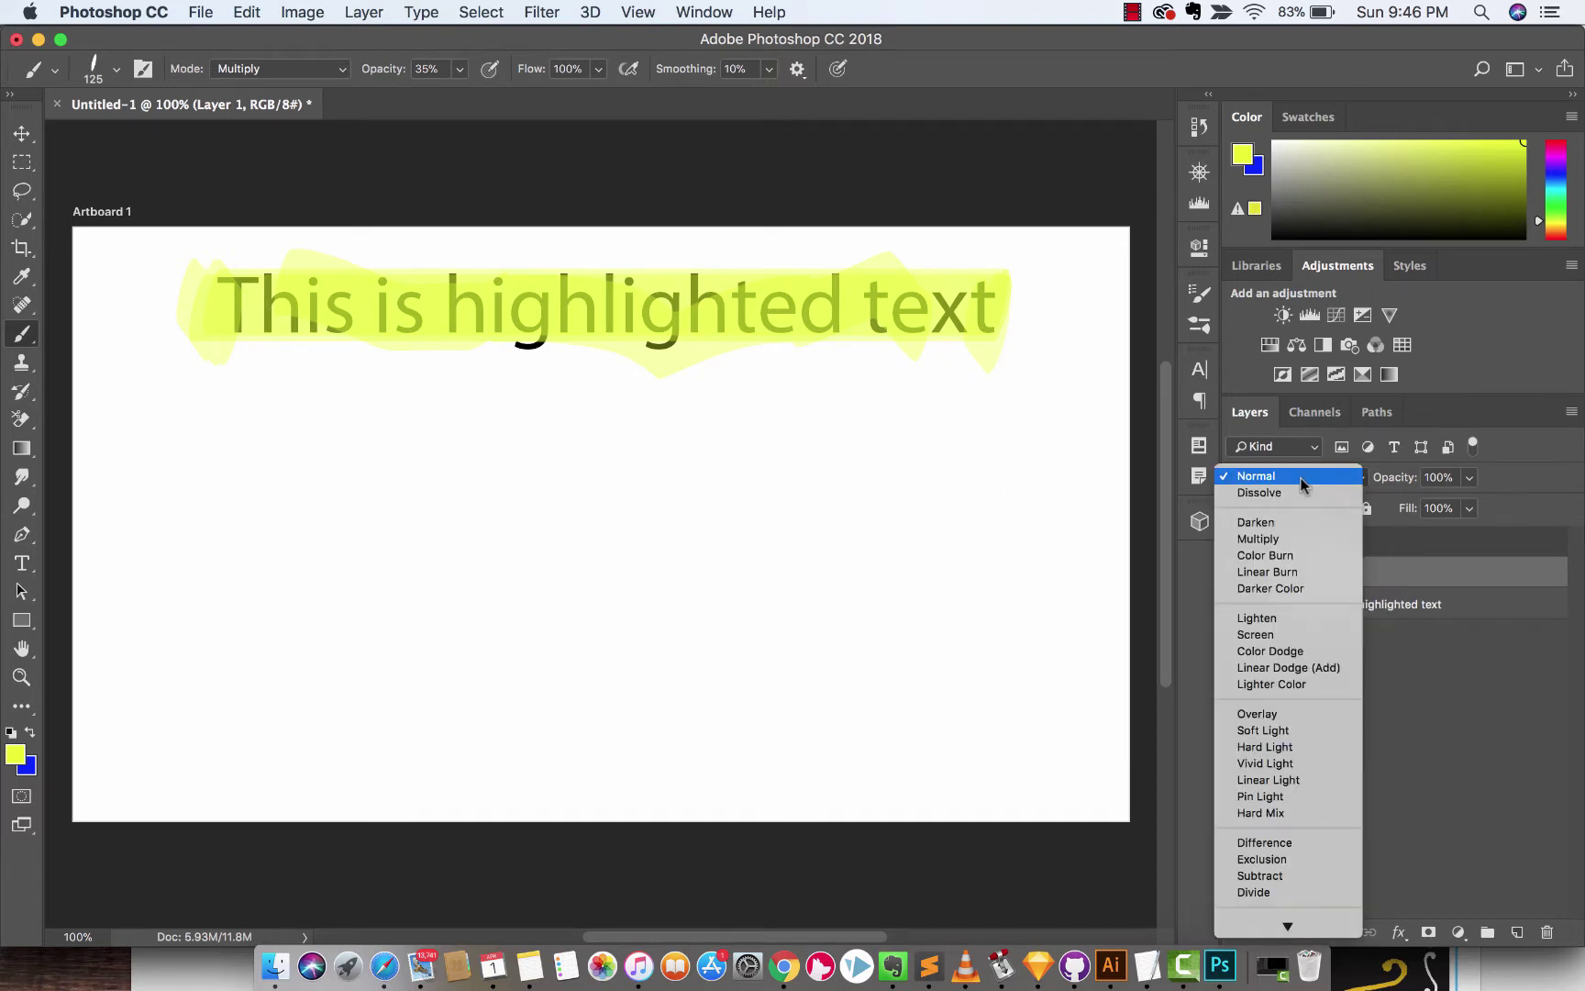
left_click(1293, 538)
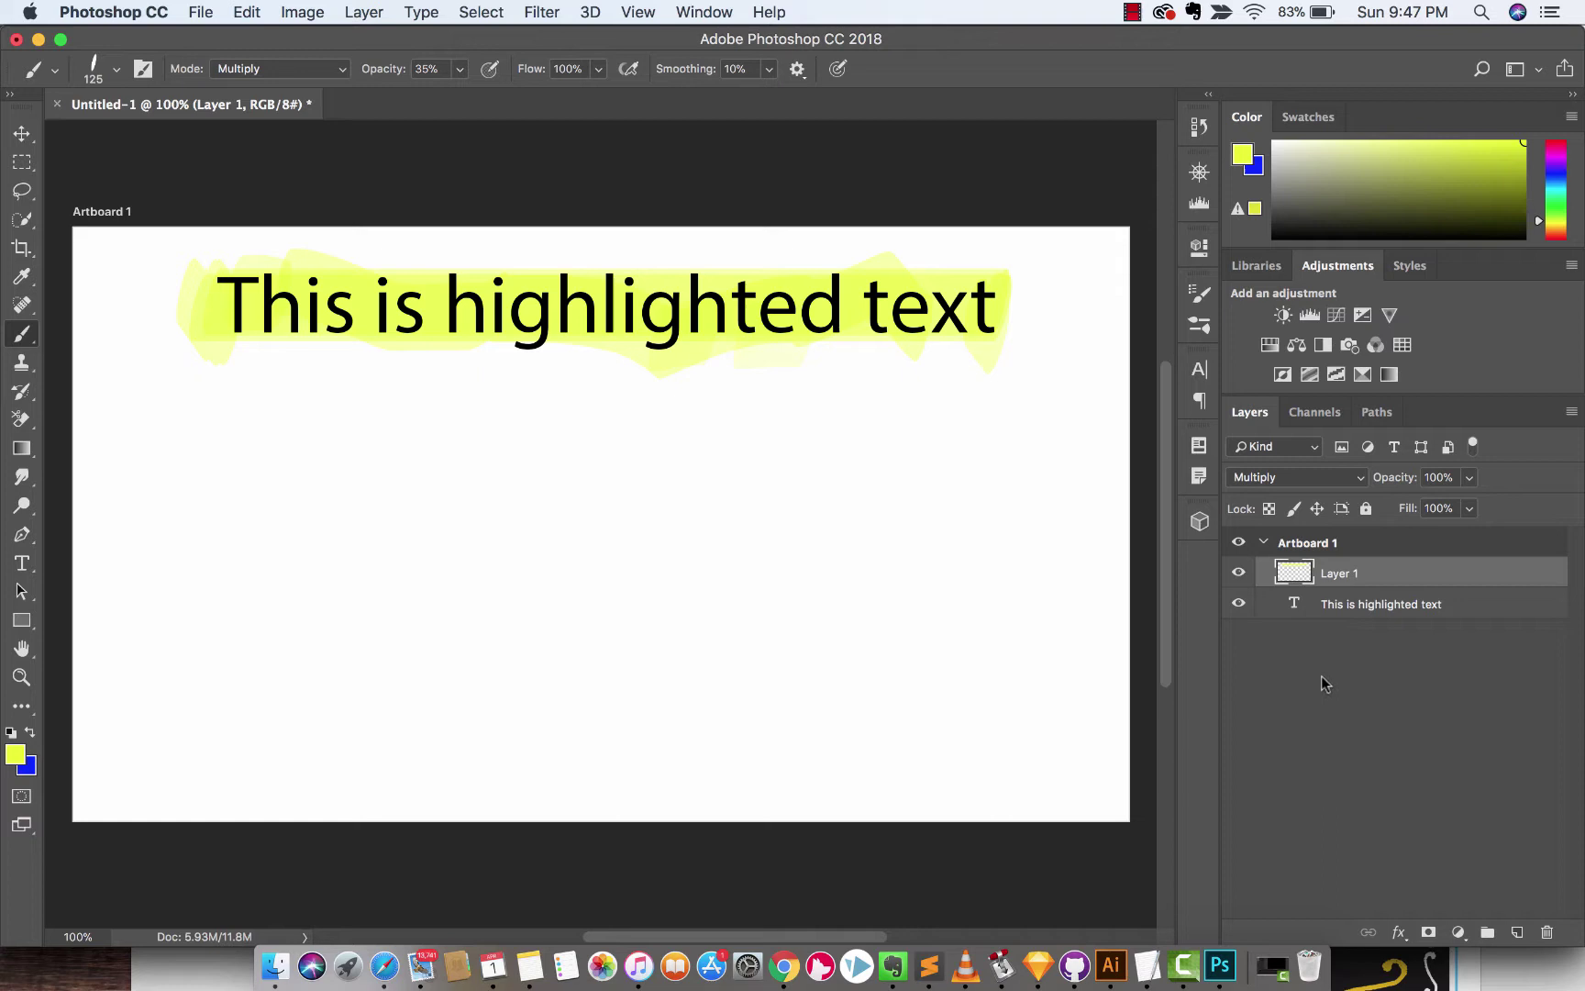
left_click(1359, 607)
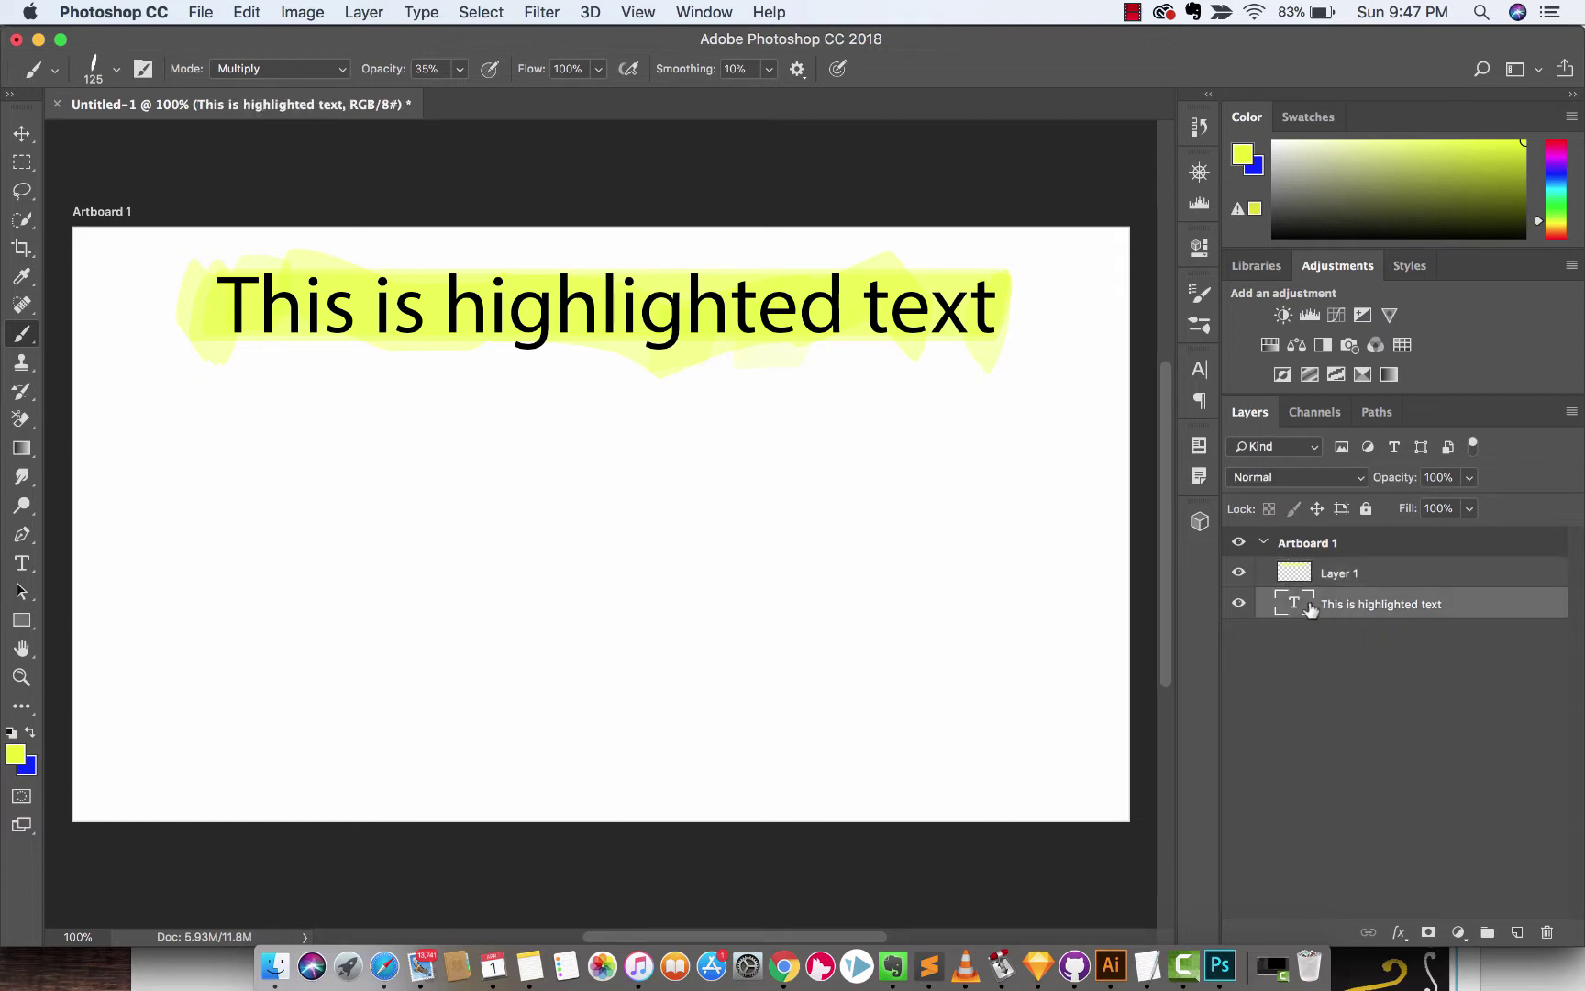
Step: Toggle the heading layer's visibility and switch from the Blur group to the Smudge Tool
left_click(1239, 605)
left_click(23, 481)
right_click(23, 480)
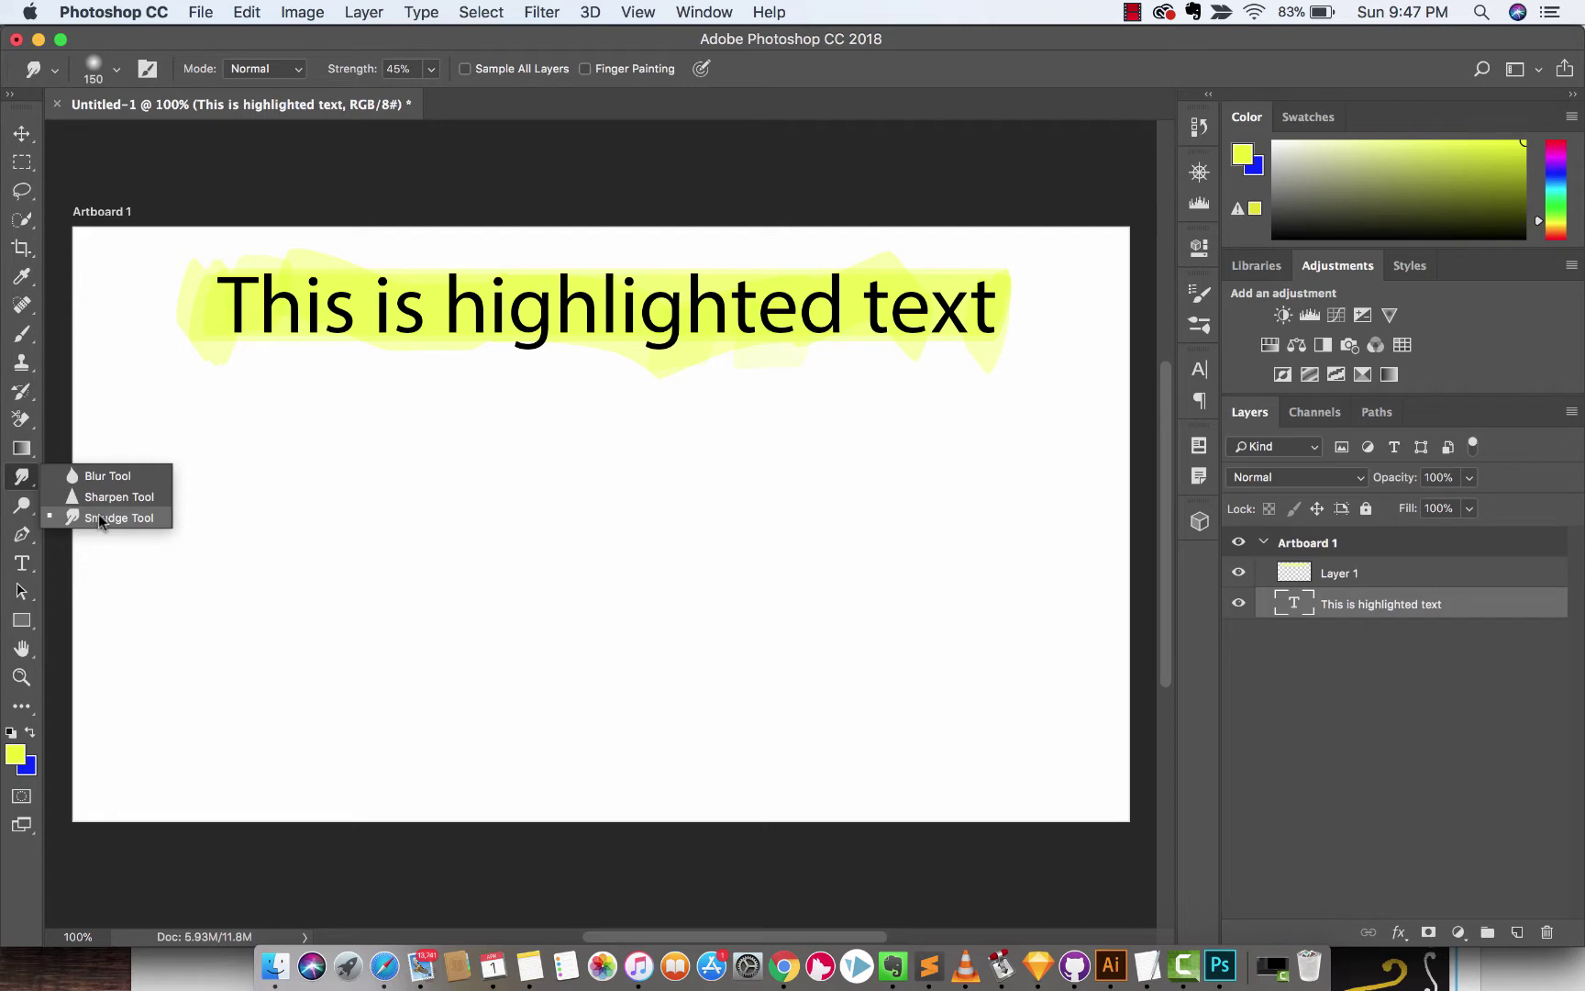
left_click(97, 515)
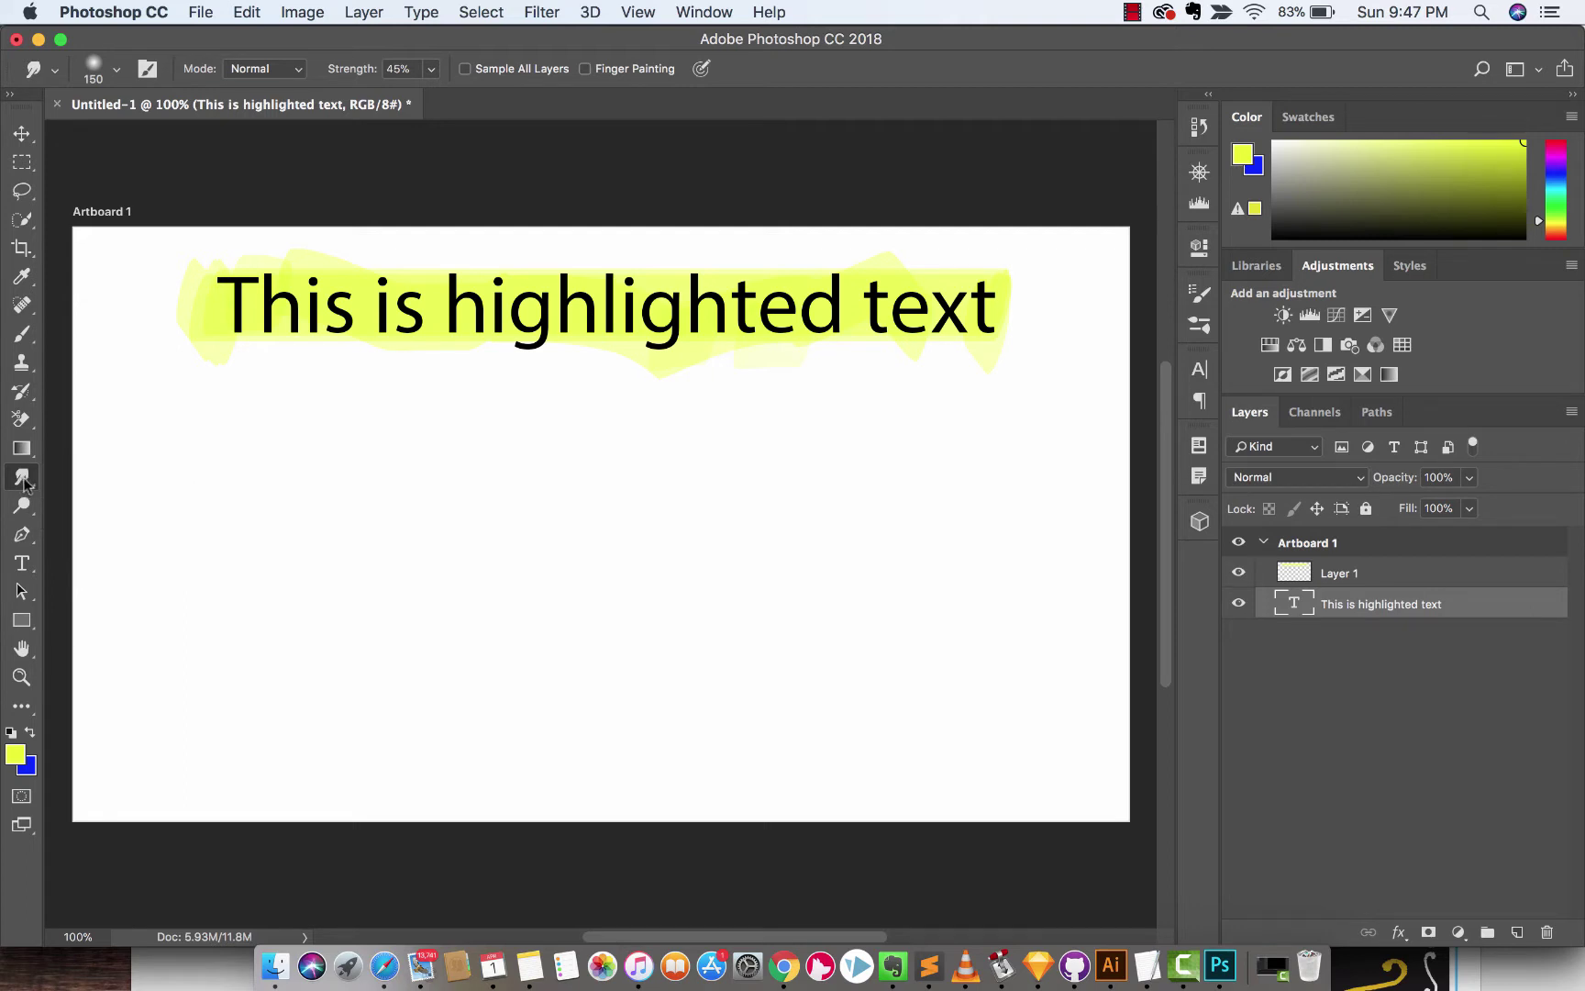
right_click(22, 478)
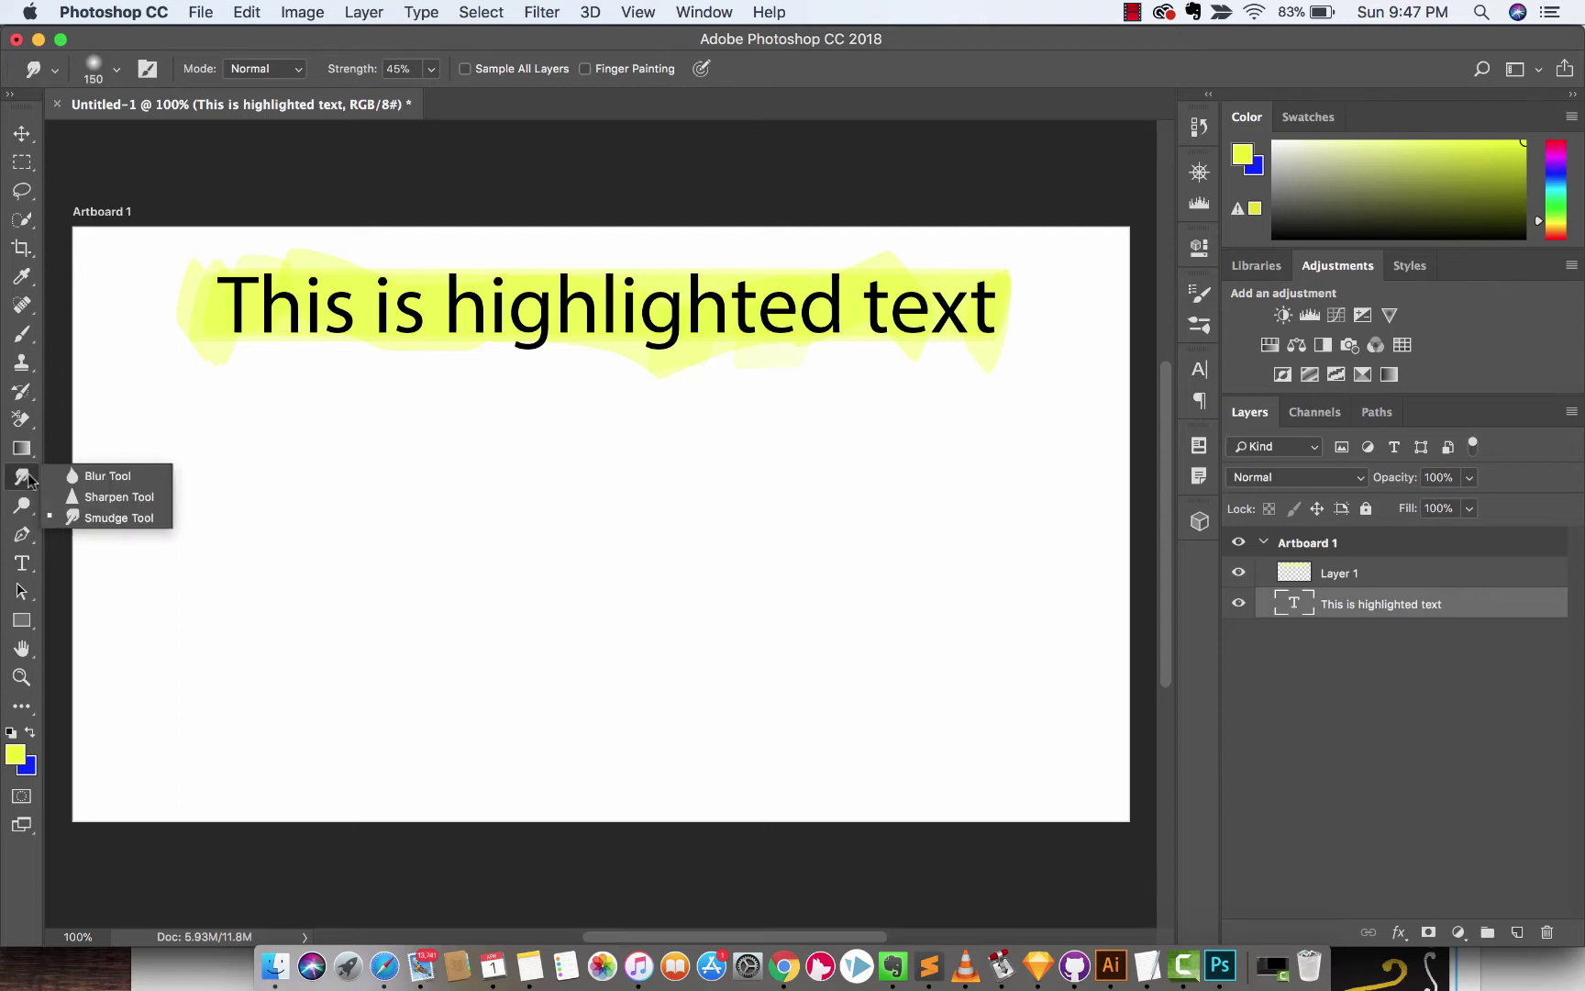
left_click(103, 516)
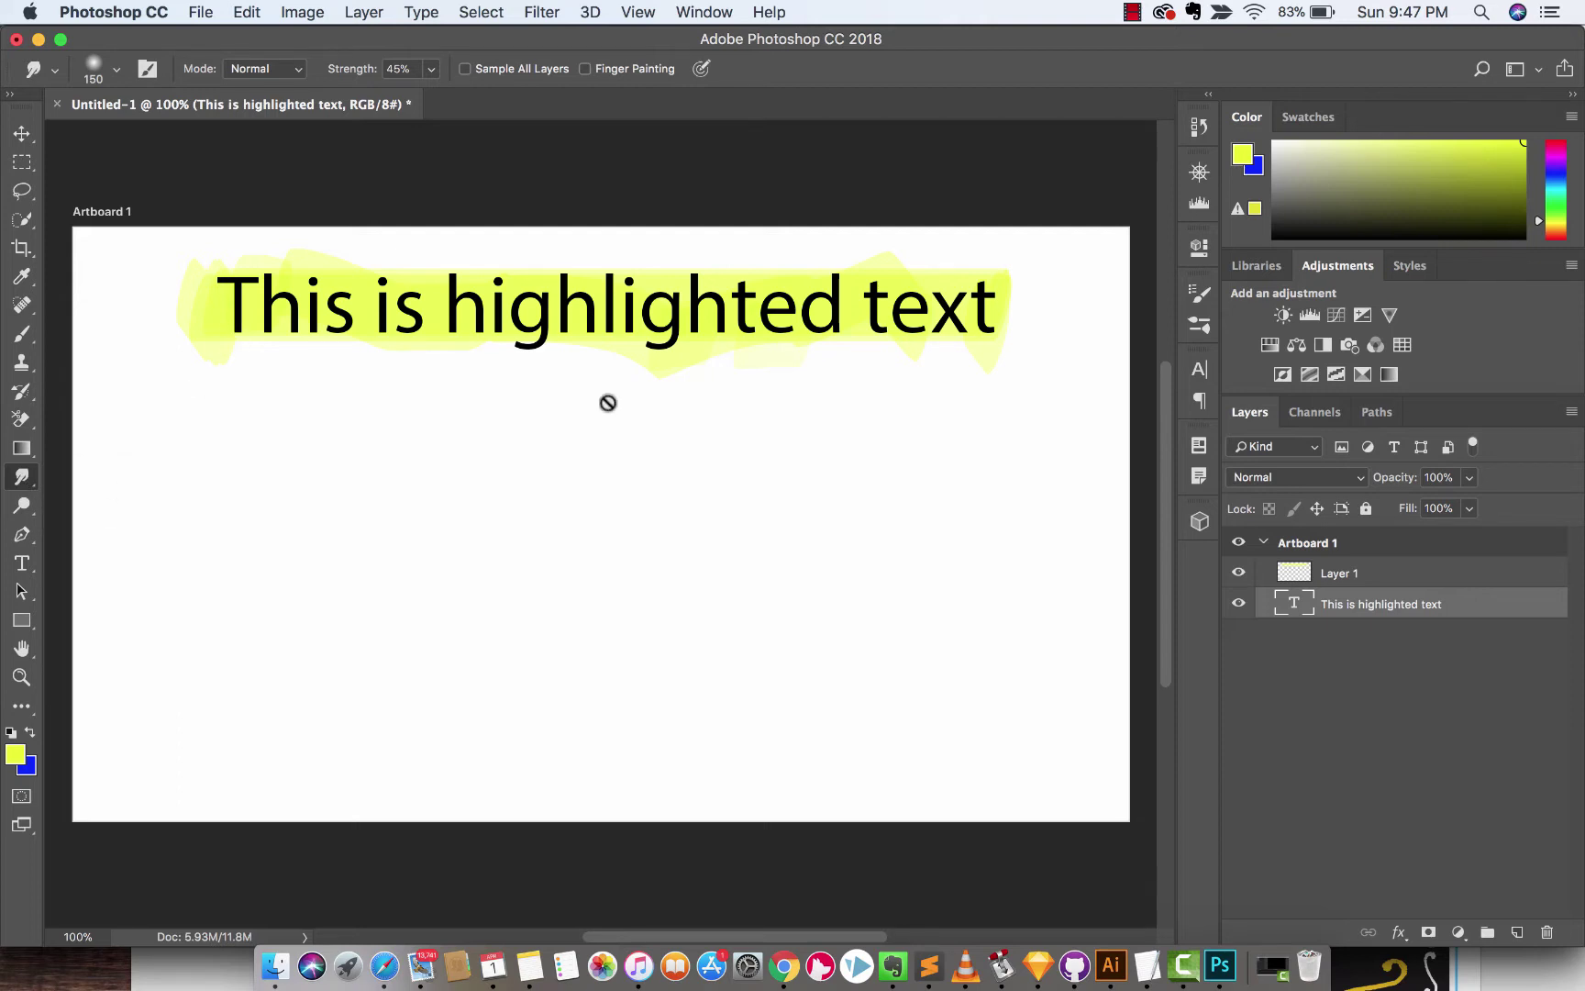
Step: Rasterize the heading type layer by confirming the prompt raised by the Smudge tool
left_click(540, 316)
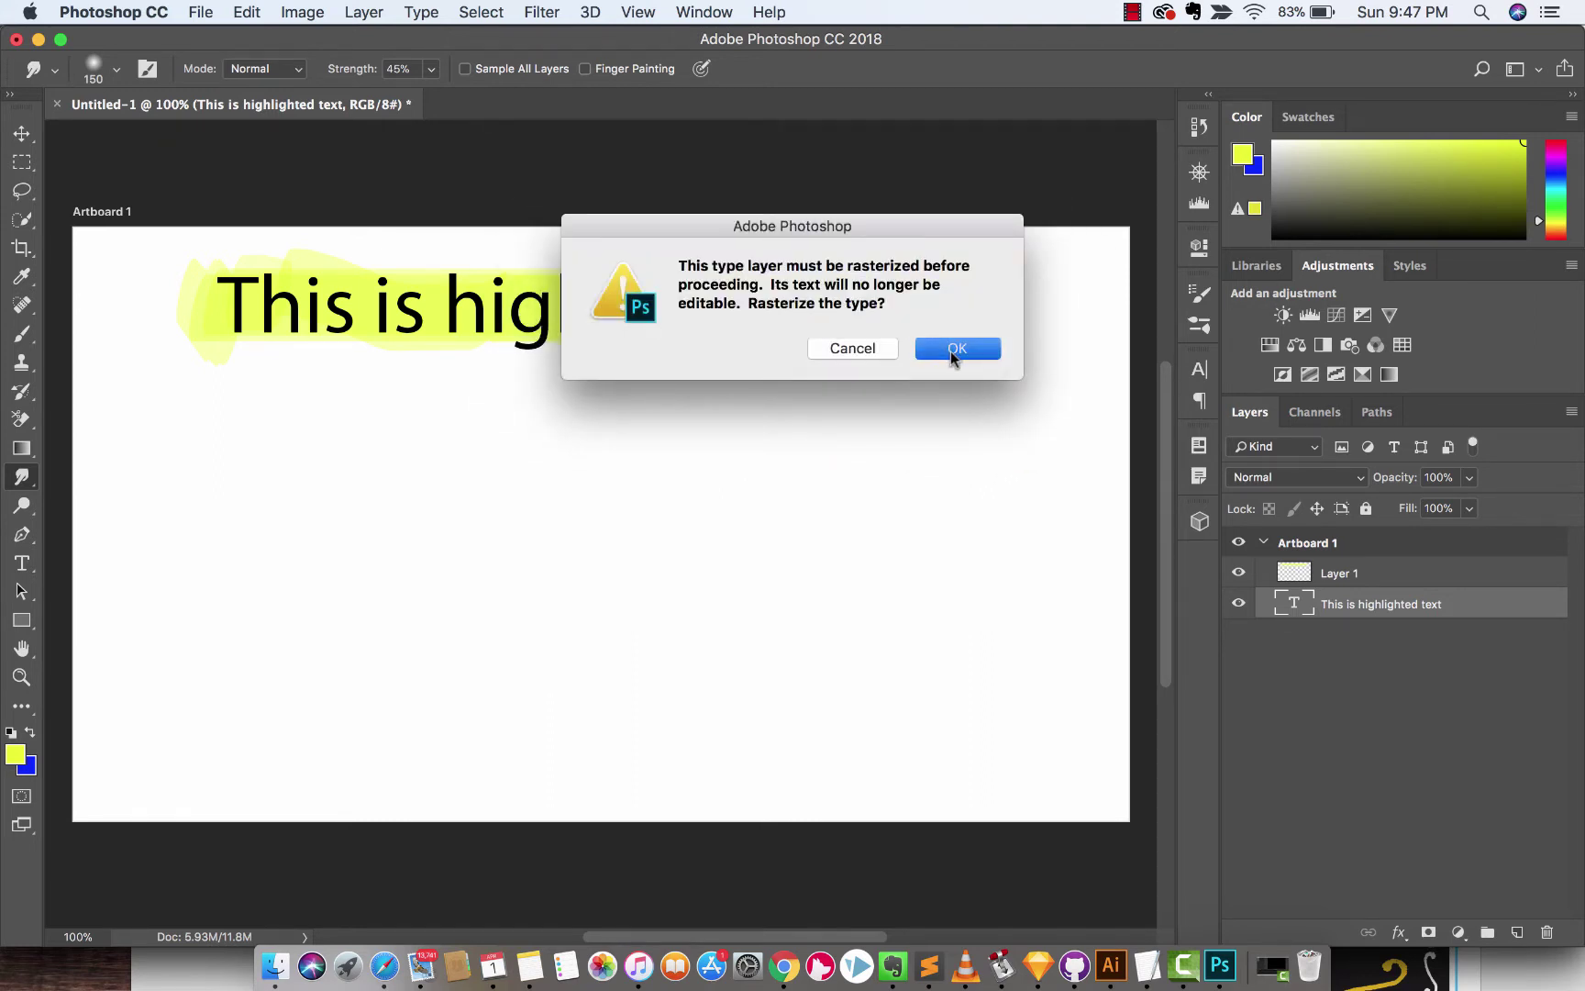
left_click(956, 347)
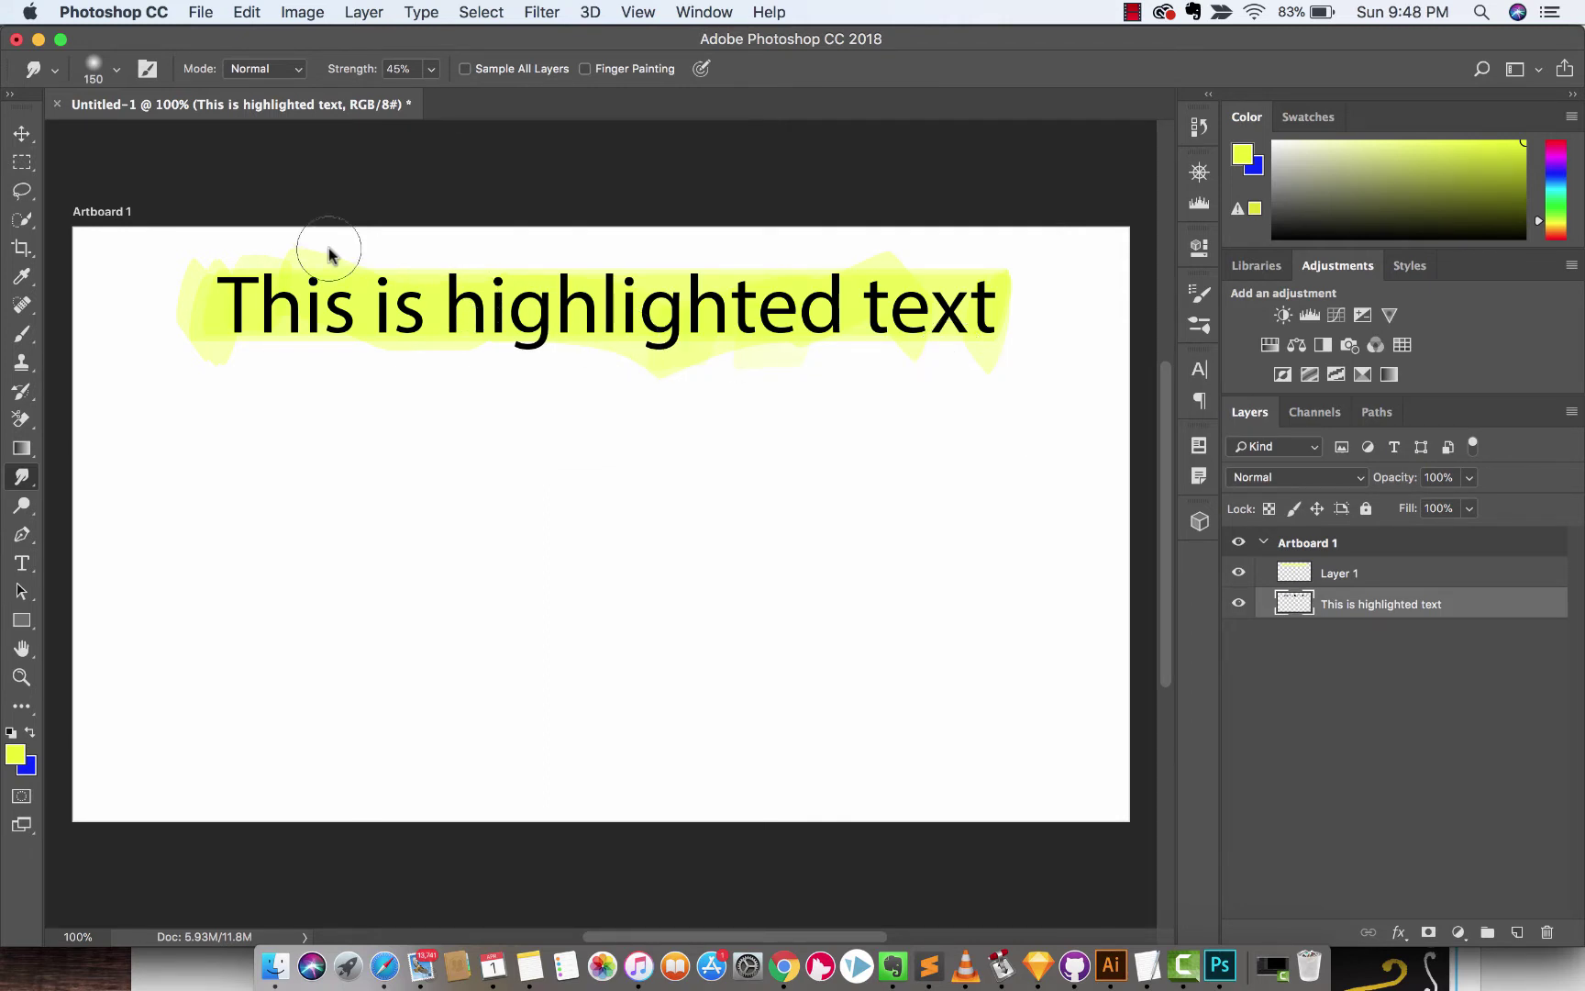
Step: Lower the Smudge tool's Strength from 45% to 3% in the options bar
left_click(432, 72)
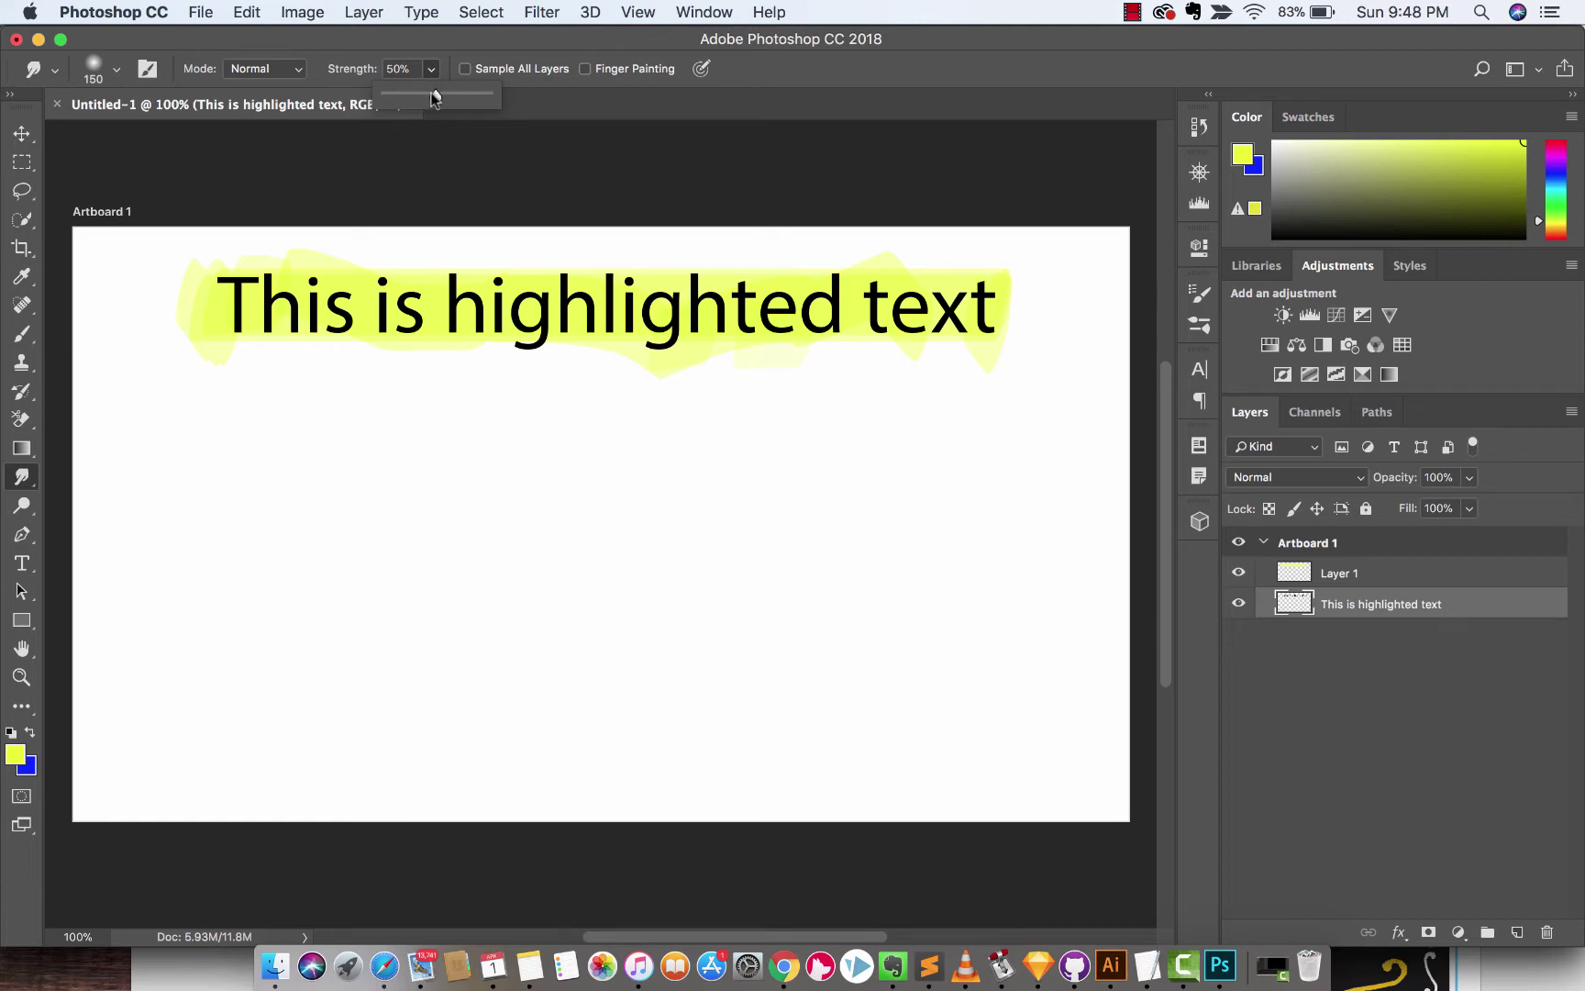
left_click_drag(436, 95, 433, 96)
type("3")
left_click(419, 37)
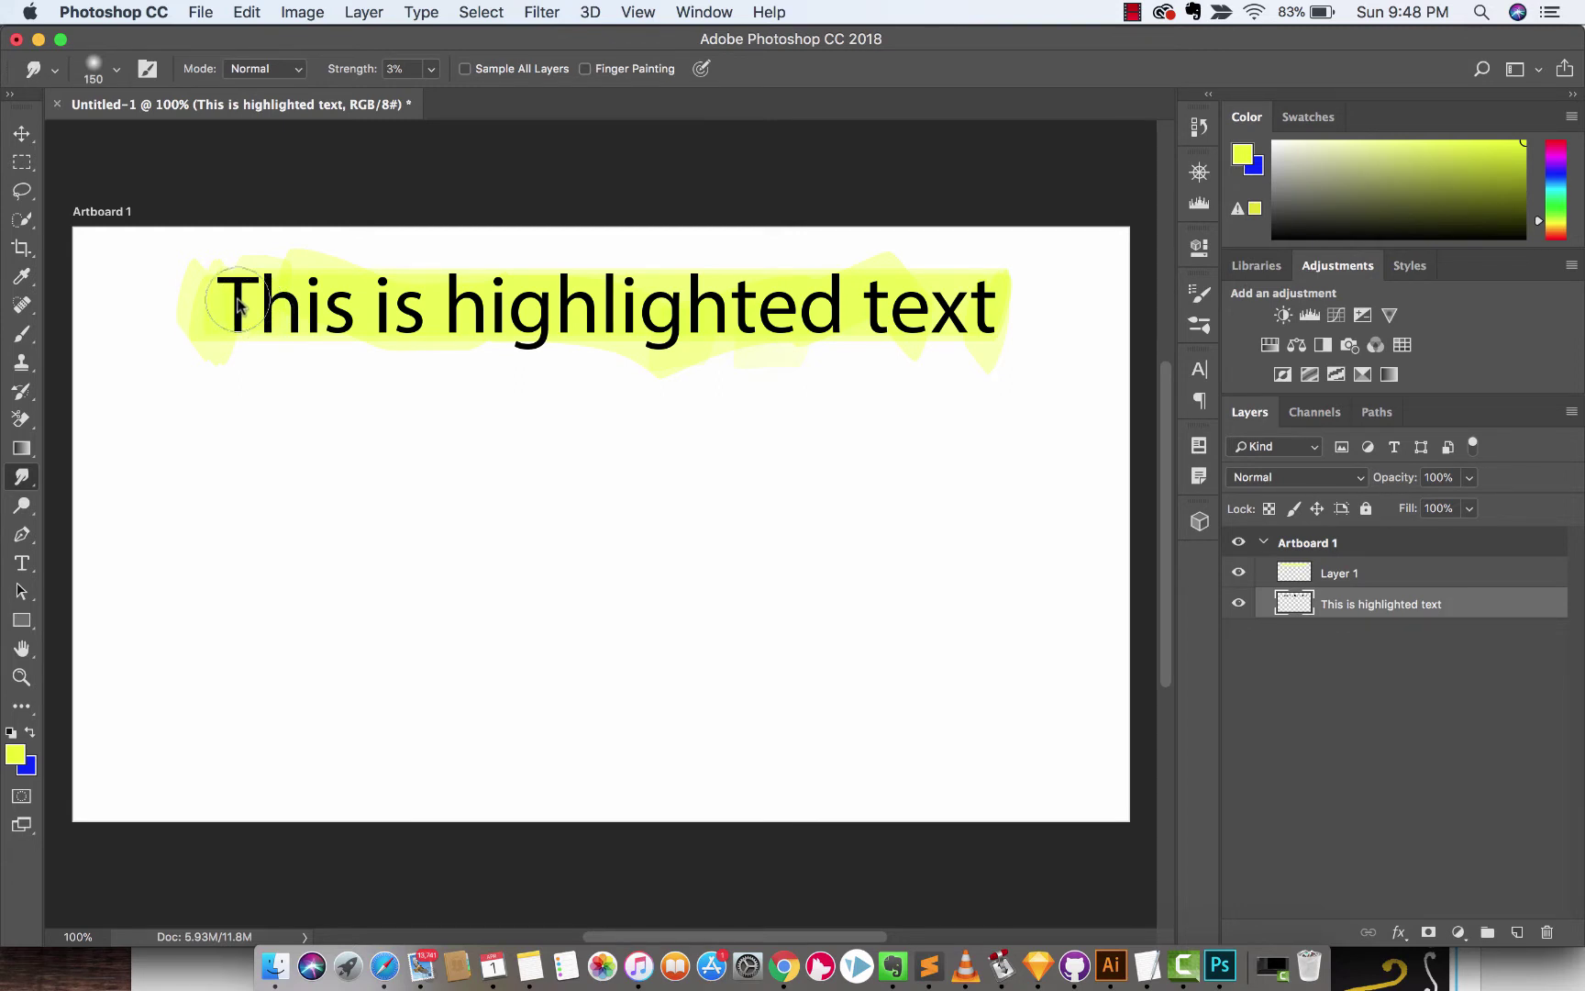
Step: Drag a gentle 3% smudge stroke across the word 'This' in the heading
left_click_drag(240, 304, 370, 320)
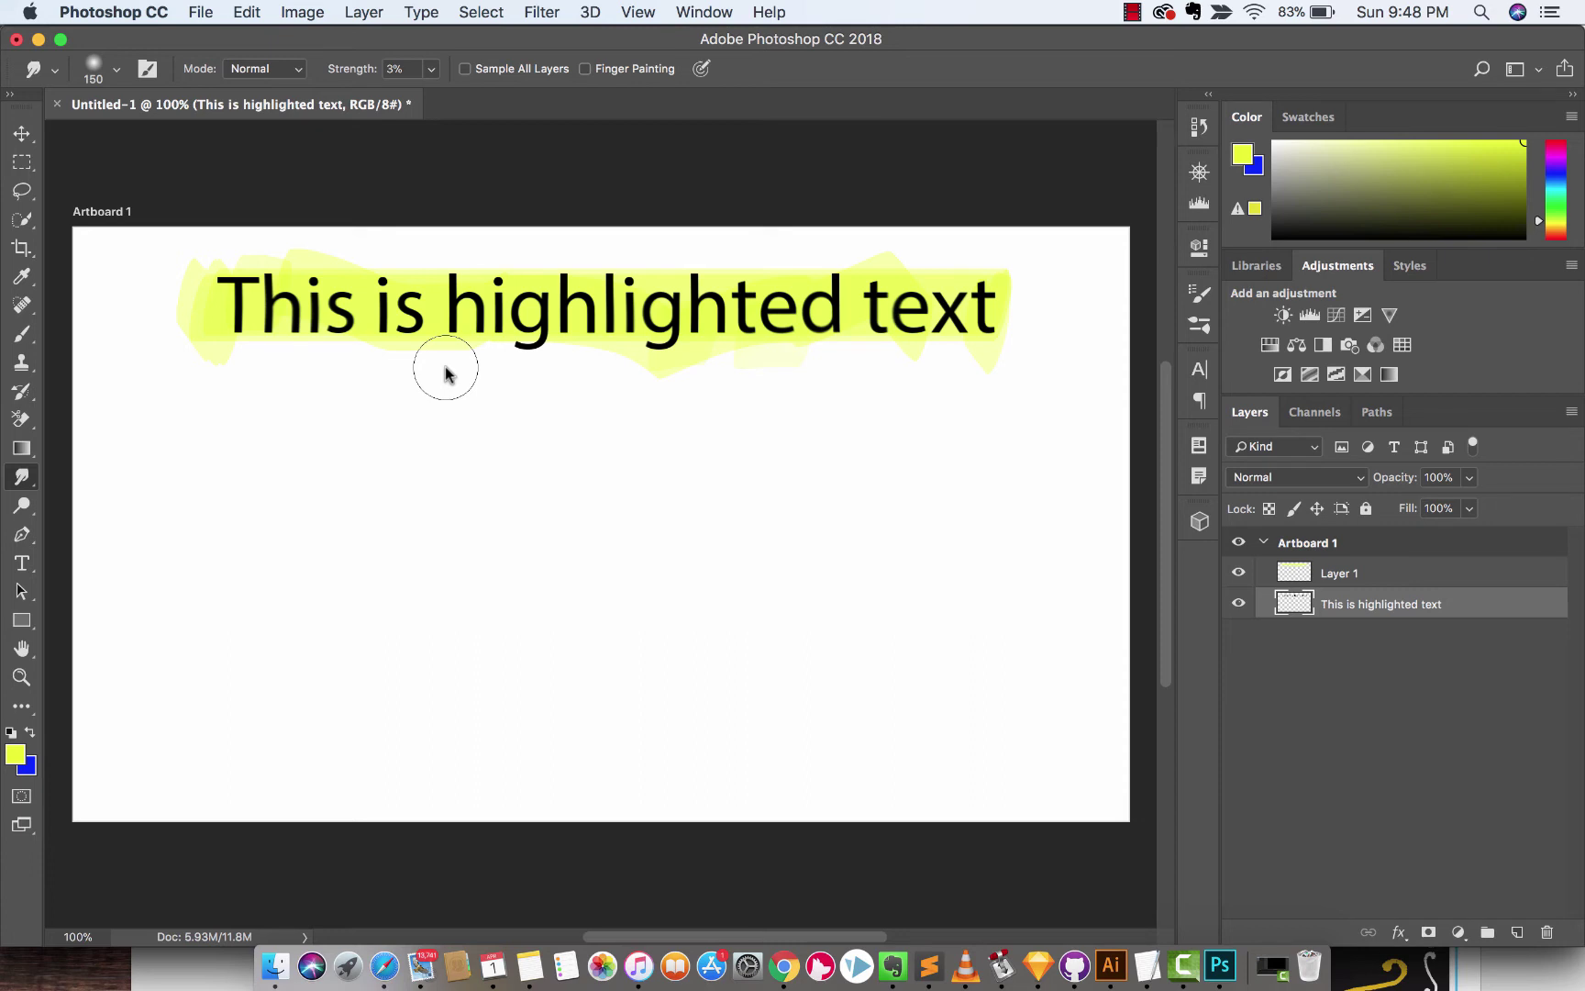
left_click(1375, 718)
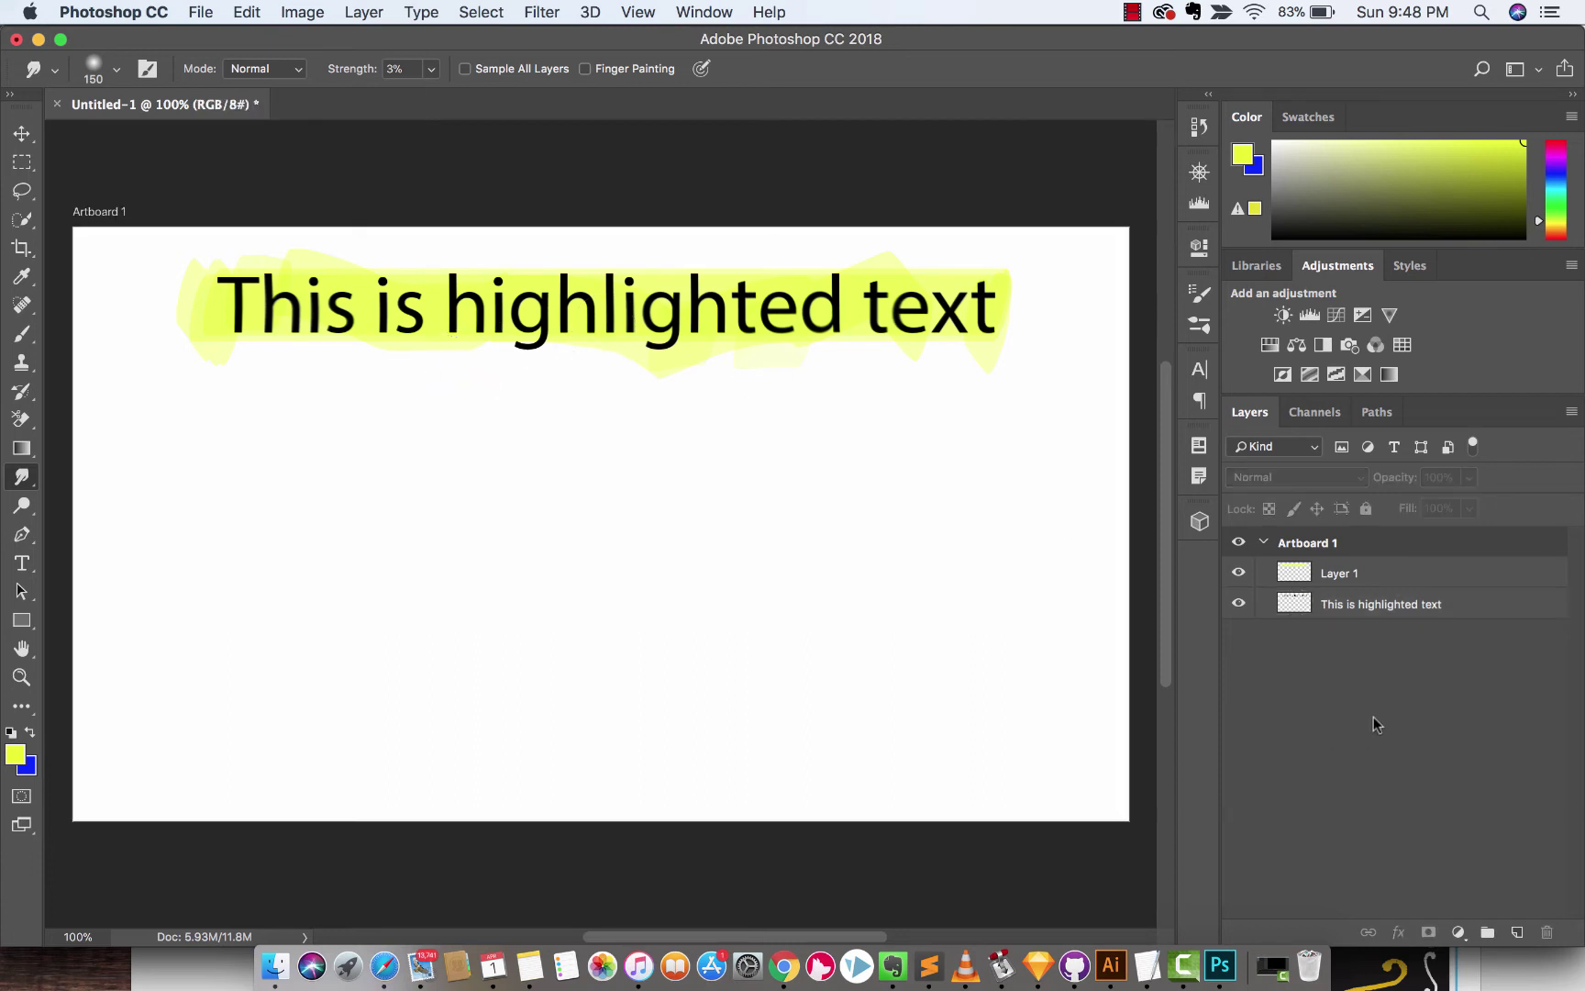
left_click(1291, 602)
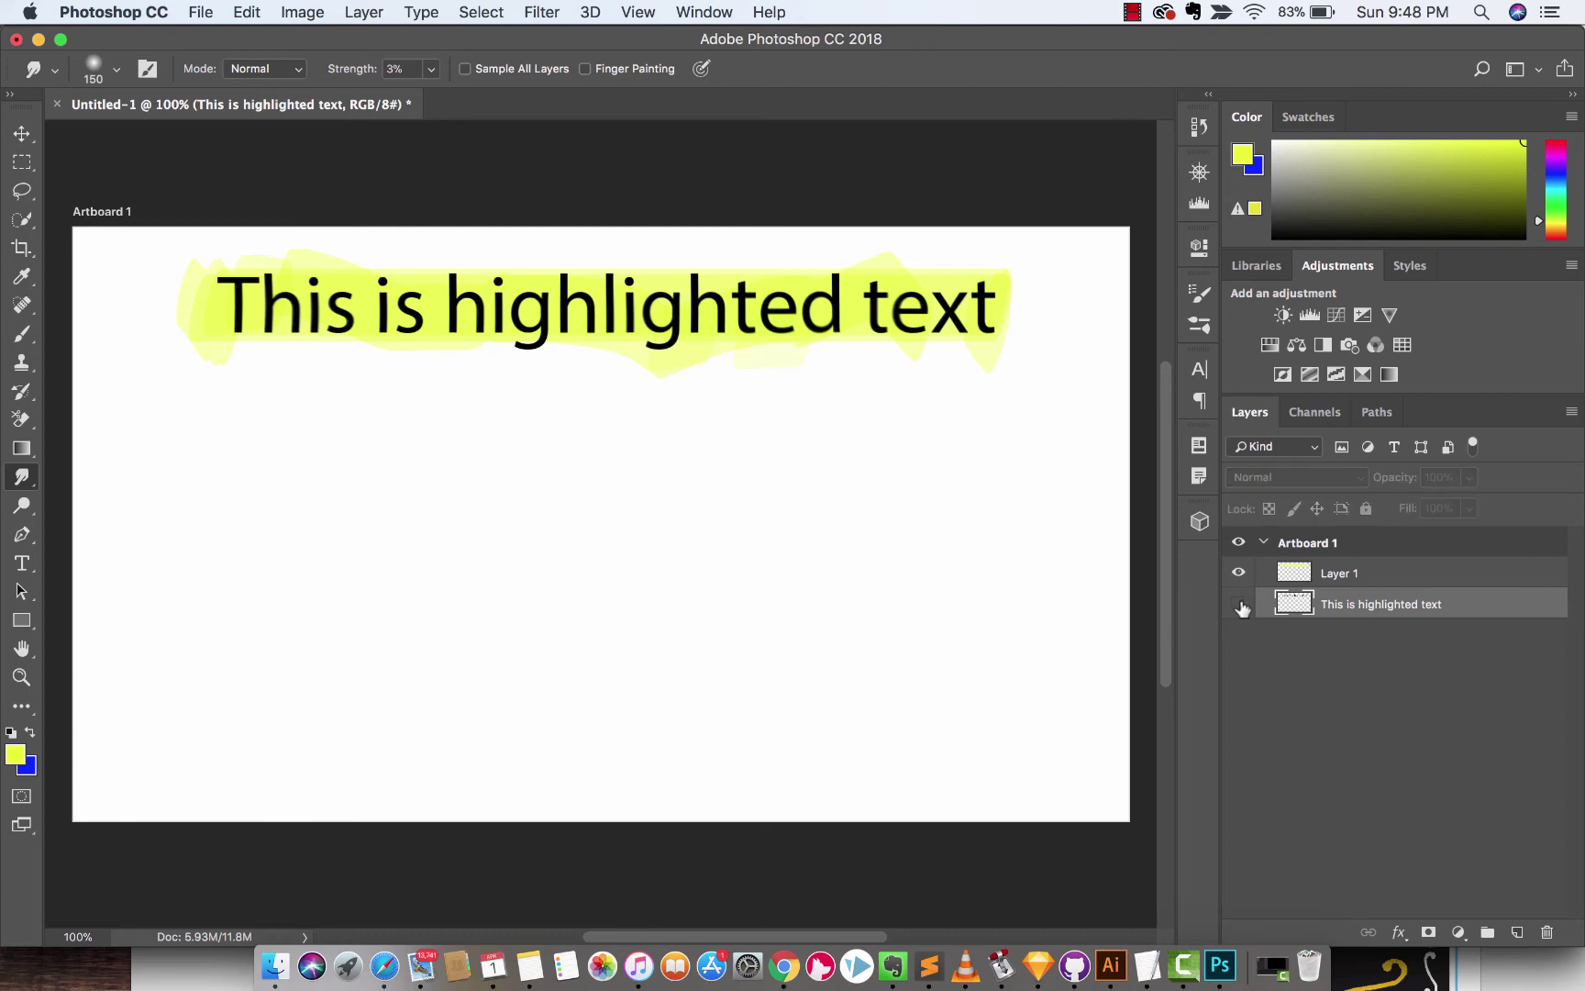
scroll(739, 309, "up", 3)
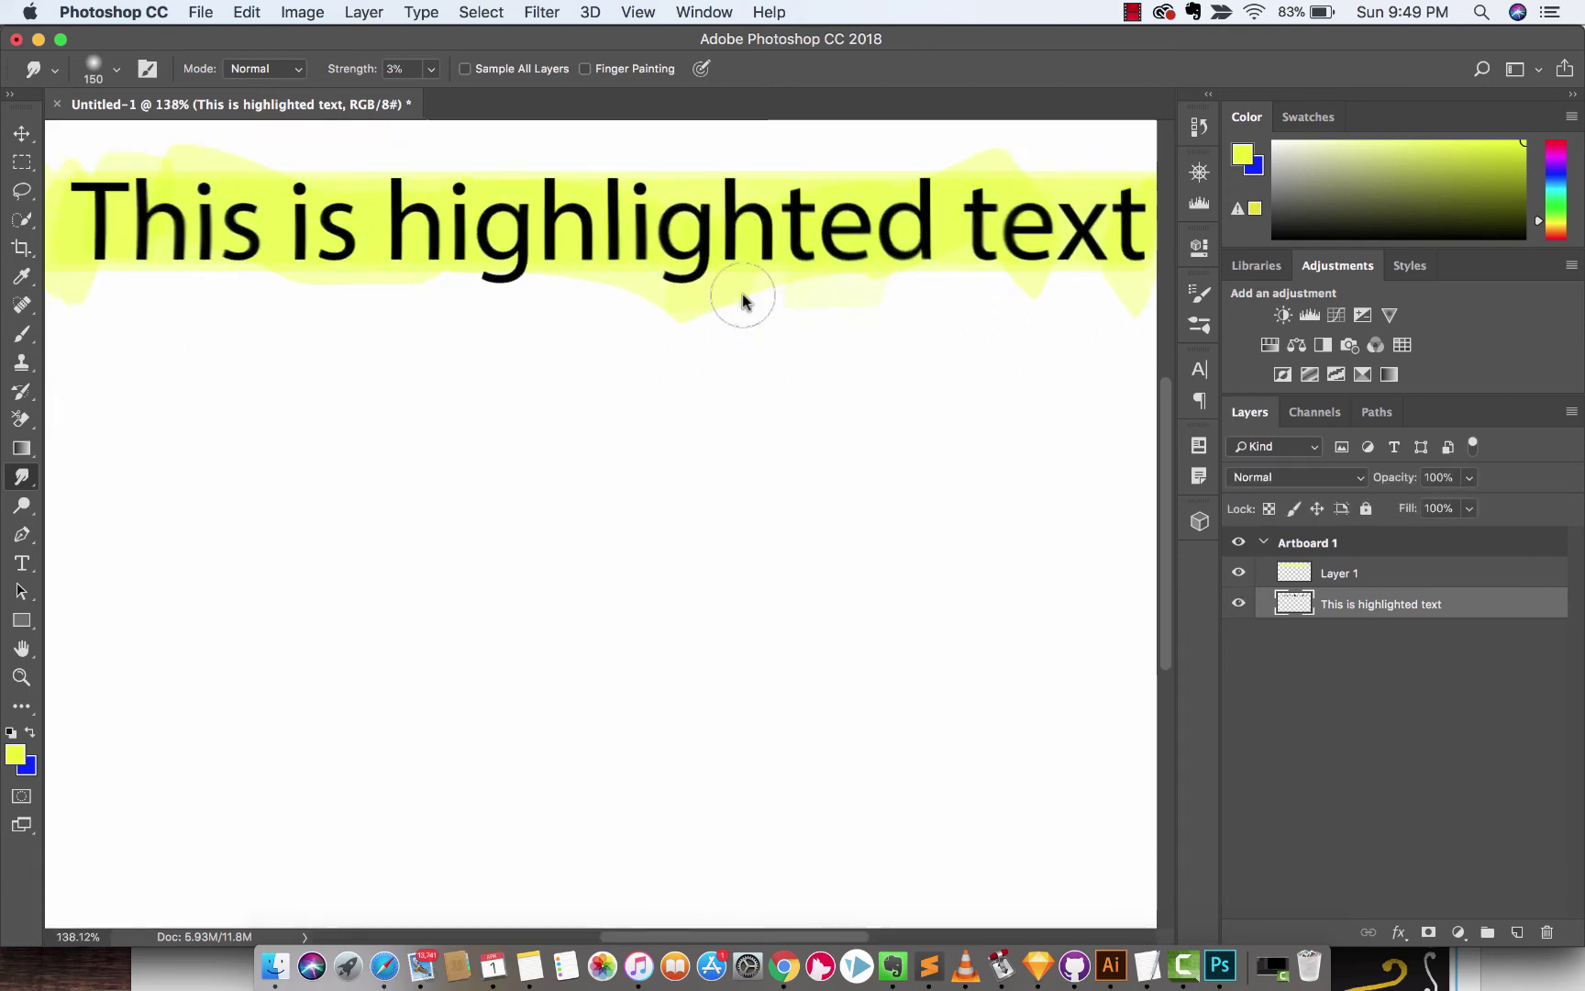
left_click_drag(744, 275, 745, 302)
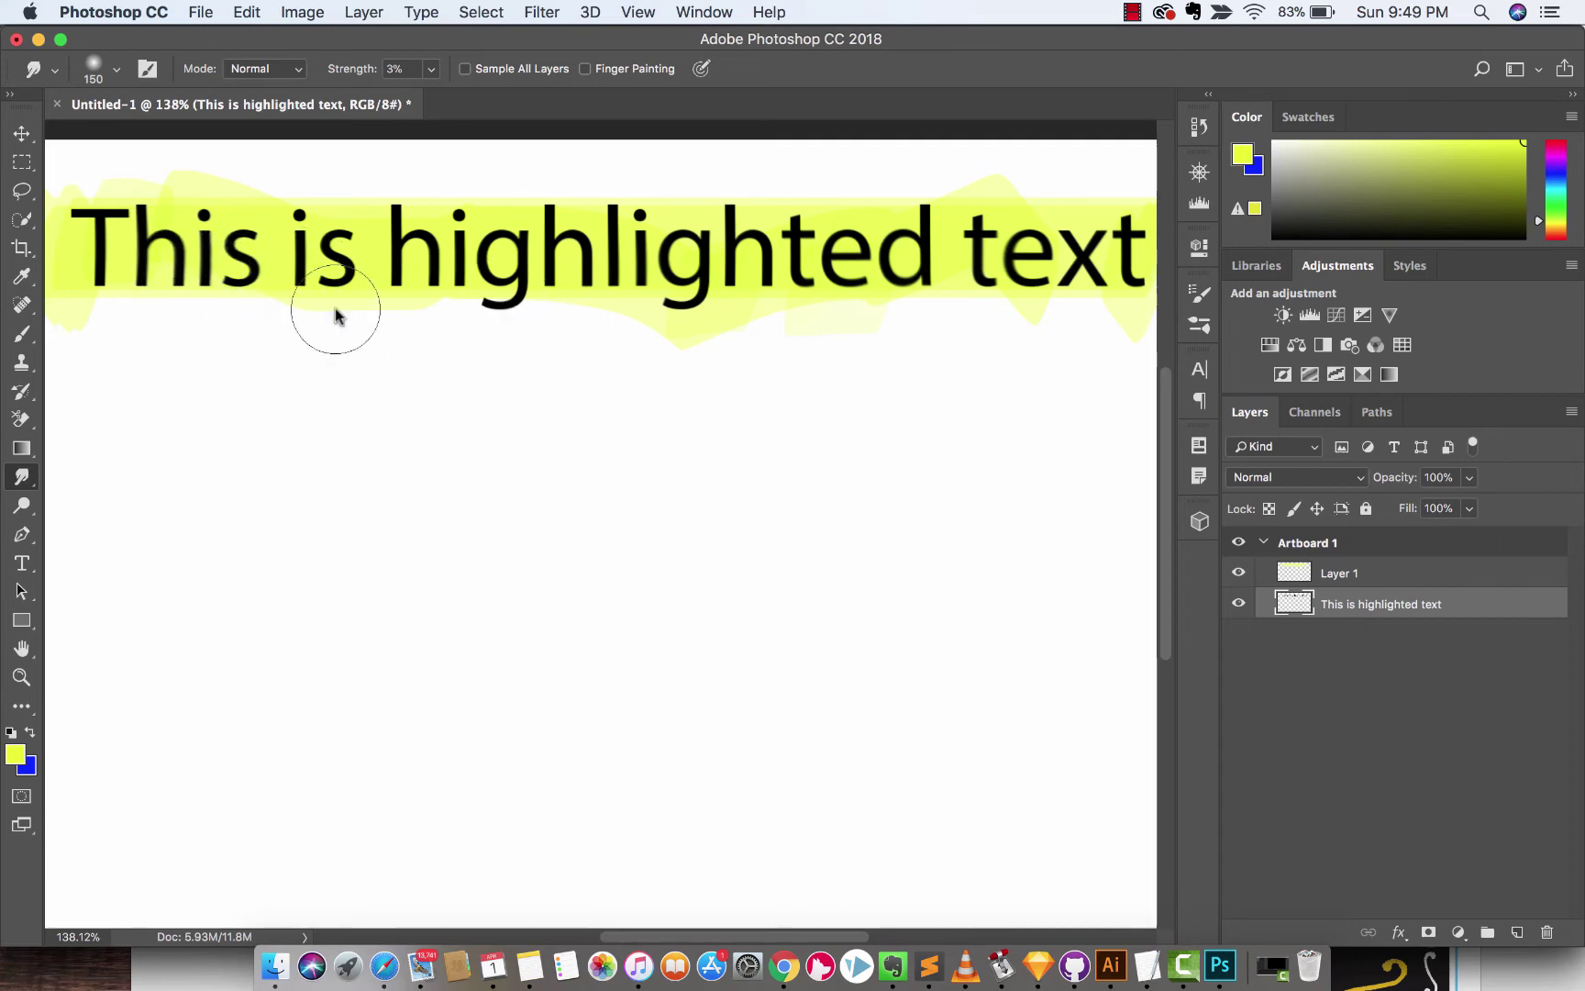
scroll(338, 316, "down", 1)
scroll(337, 318, "down", 2)
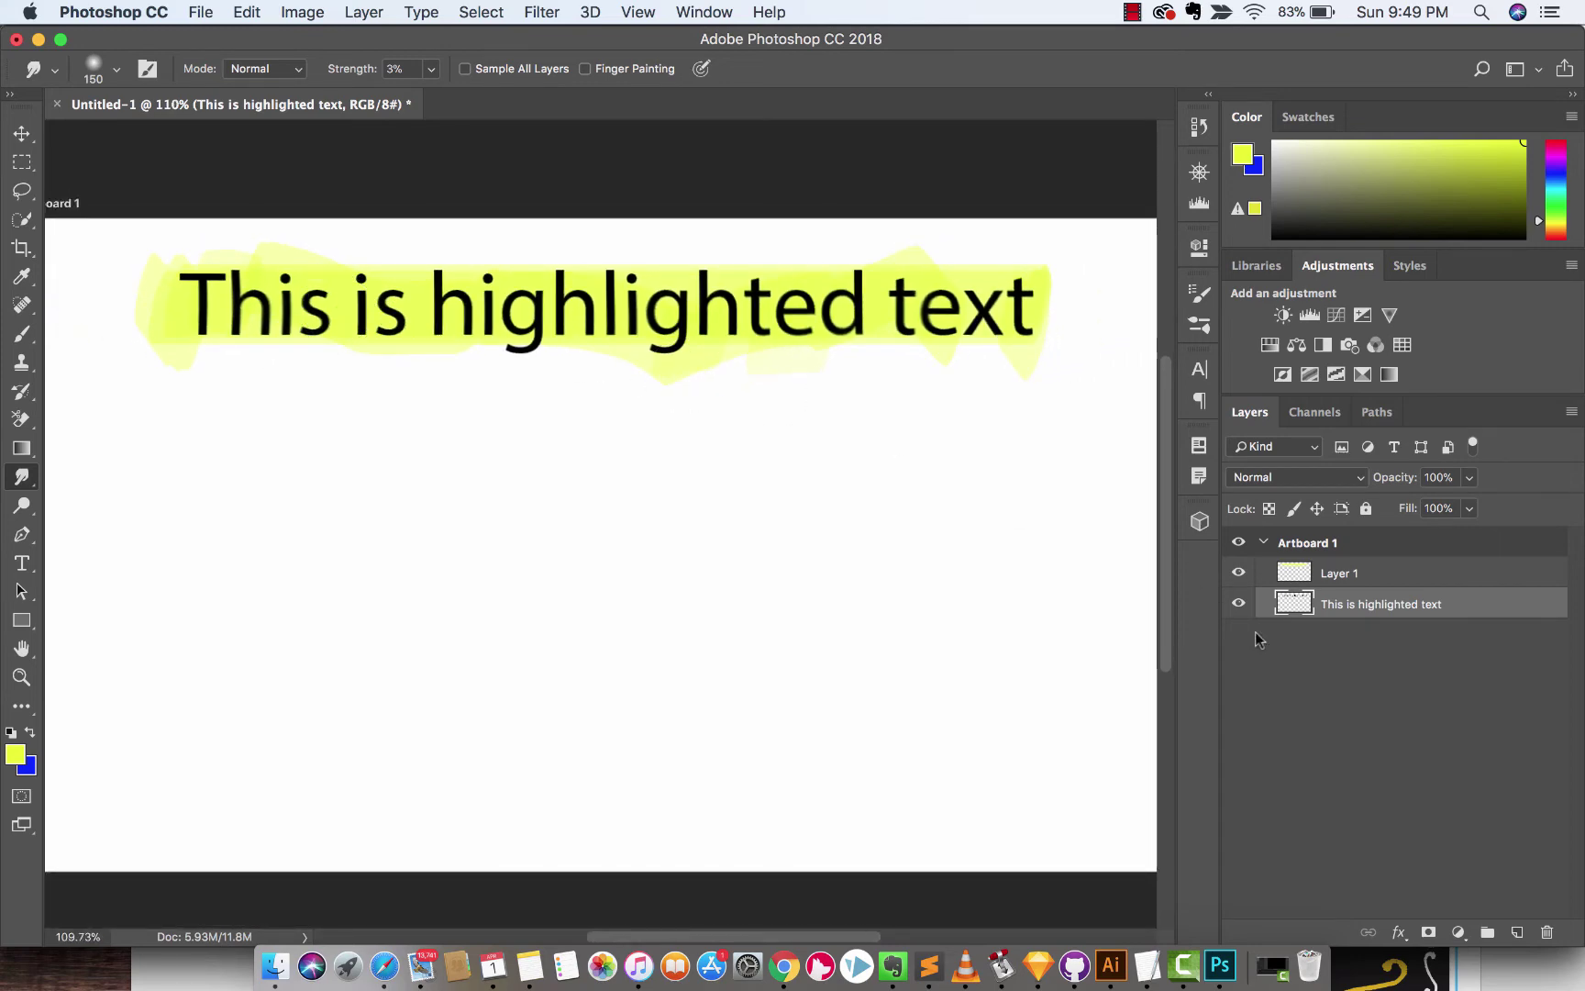
left_click(1298, 700)
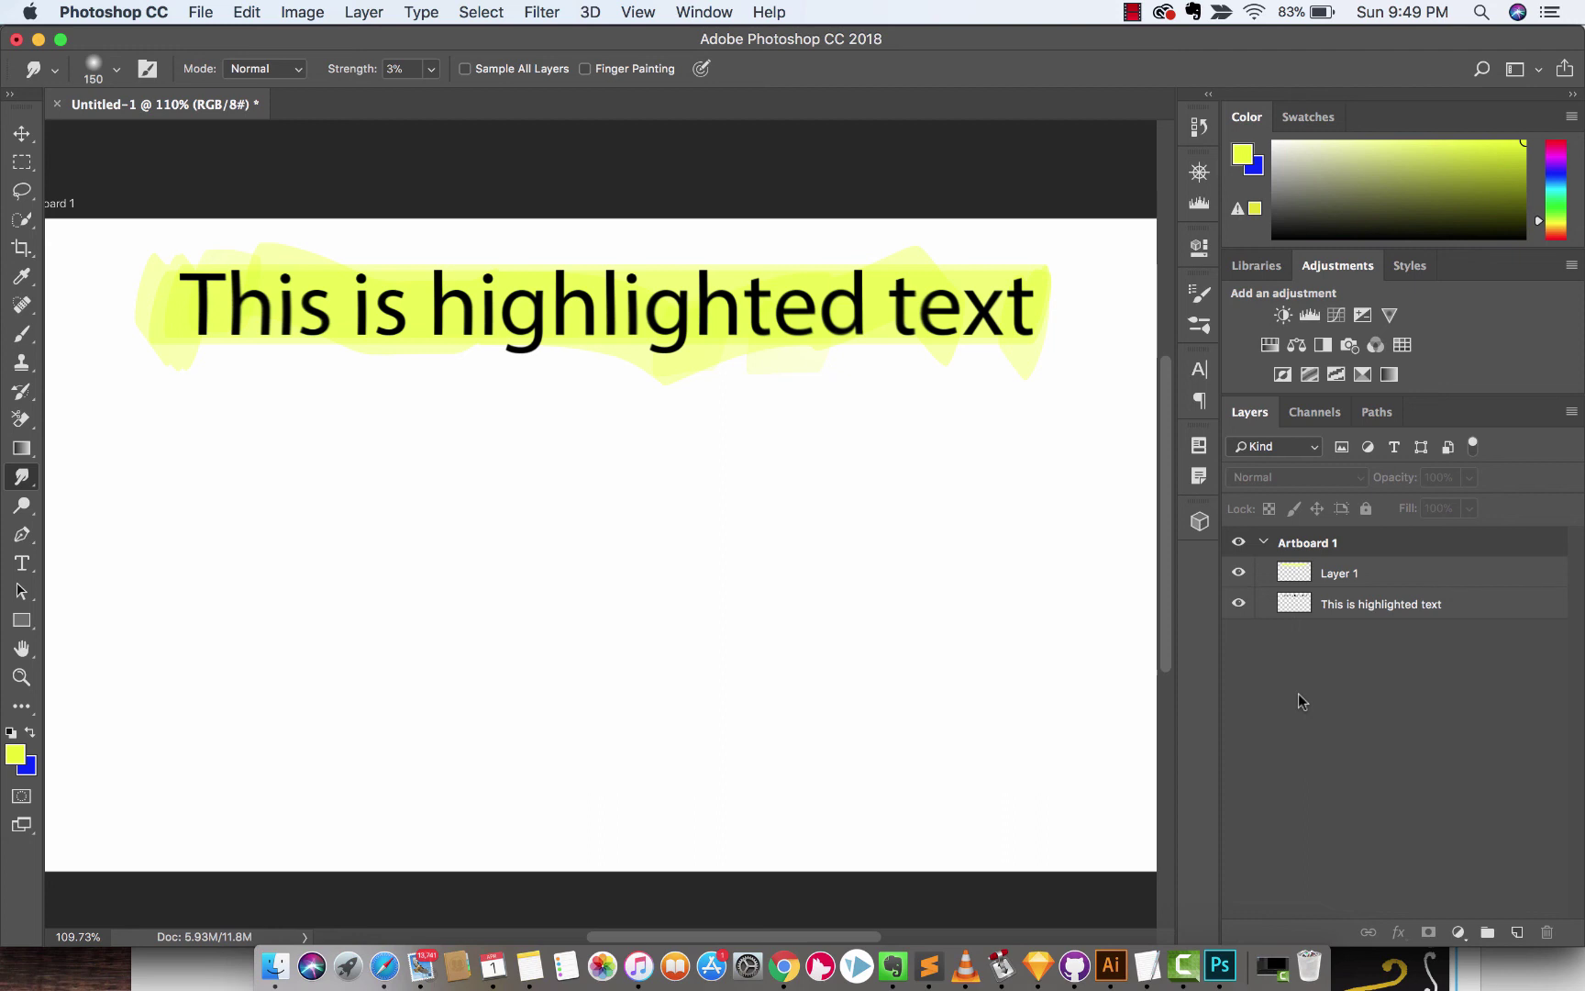
left_click(1130, 12)
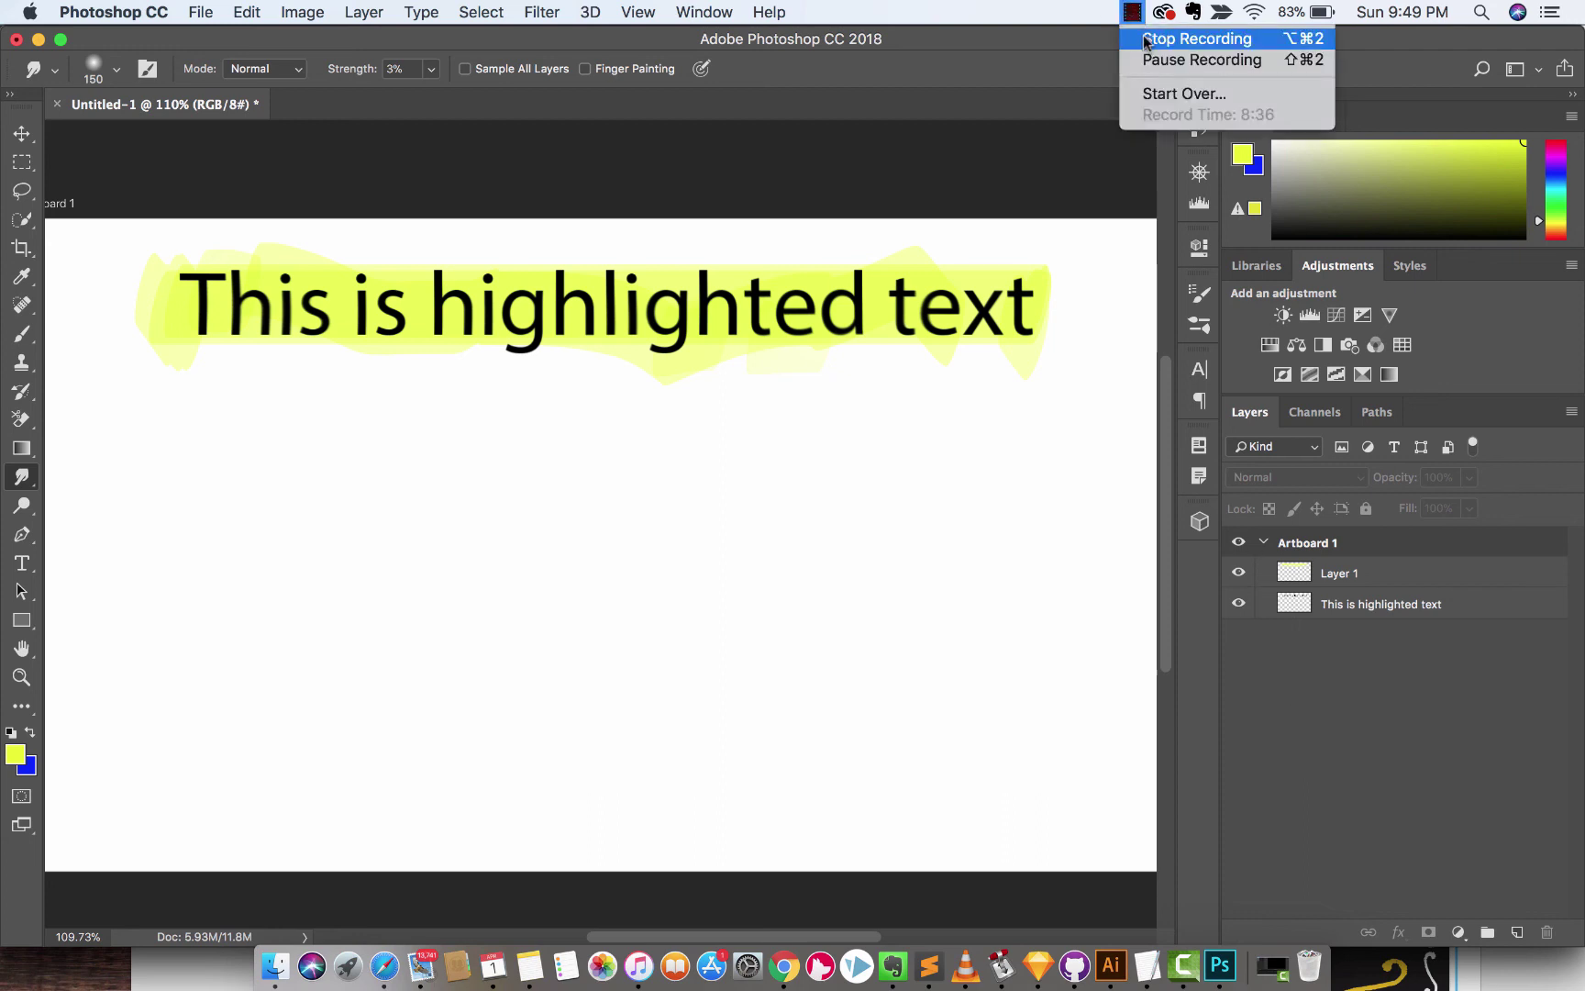